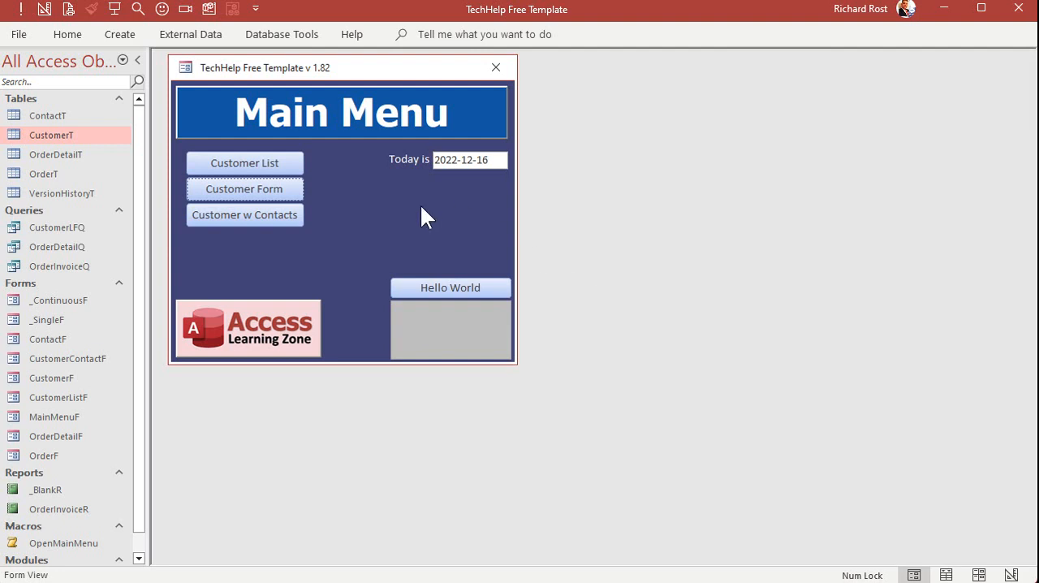
Open the customer form in Design View, set its Default View to Split Form, and close the form
{"action": "left_click", "coordinate": [220, 186]}
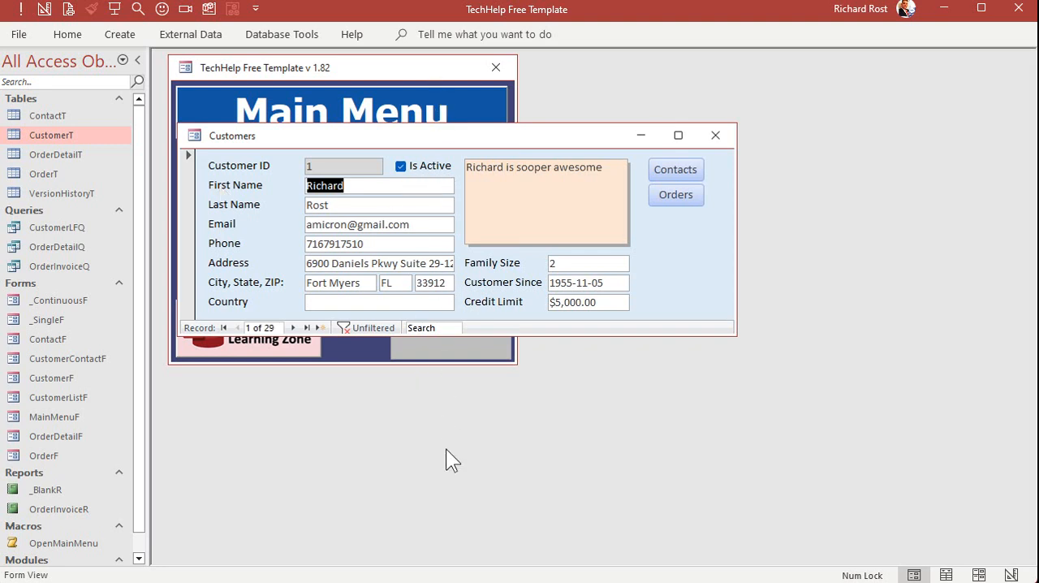
{"action": "right_click", "coordinate": [424, 133]}
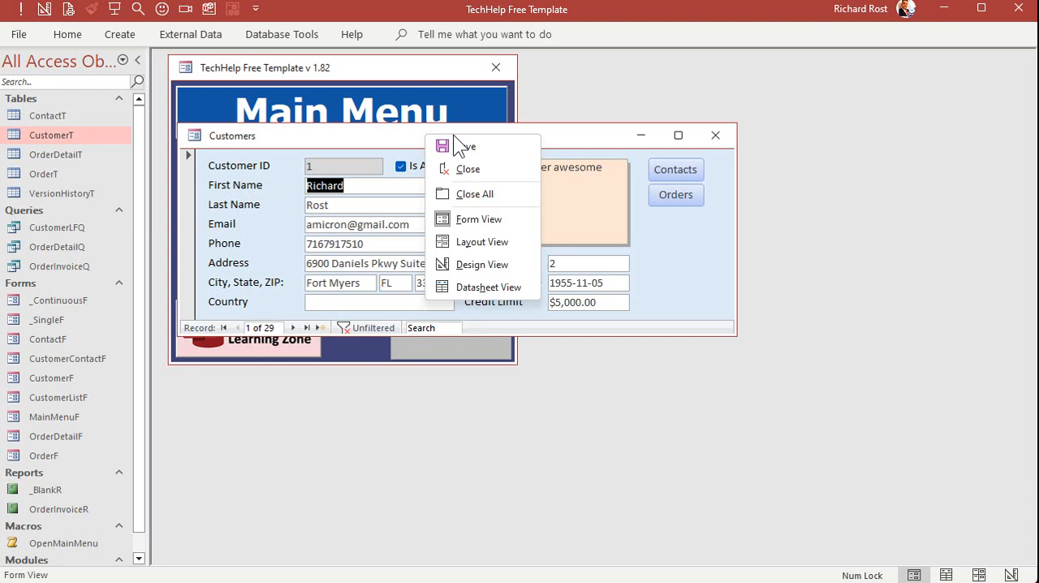
{"action": "left_click", "coordinate": [480, 265]}
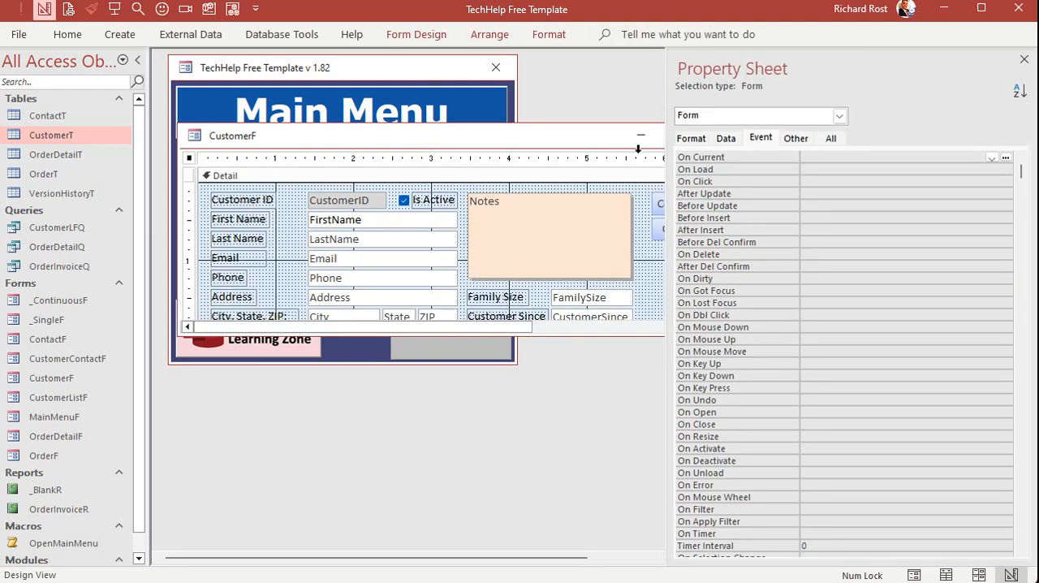
{"action": "left_click", "coordinate": [692, 138]}
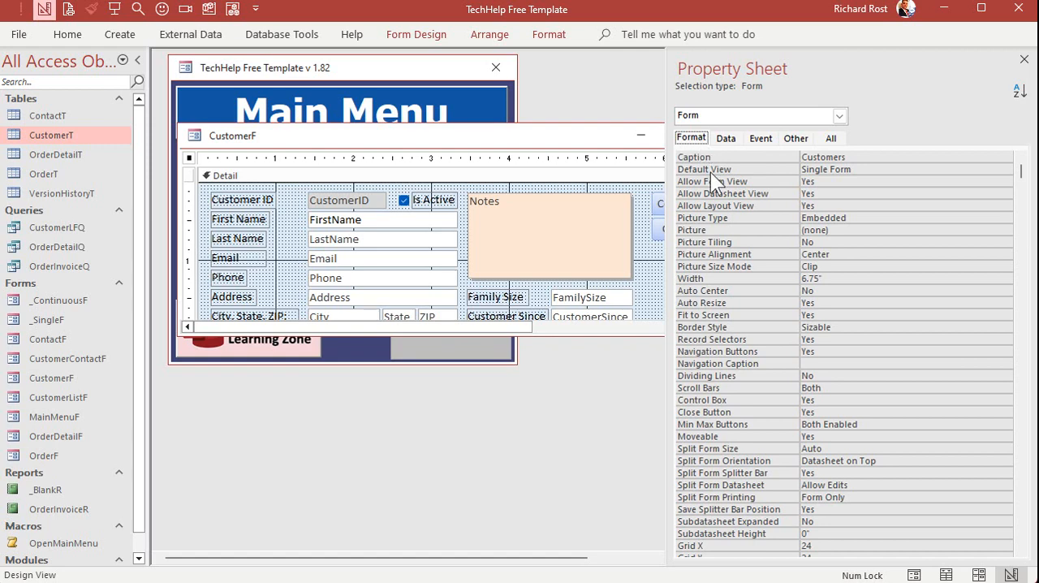
{"action": "left_click", "coordinate": [857, 169]}
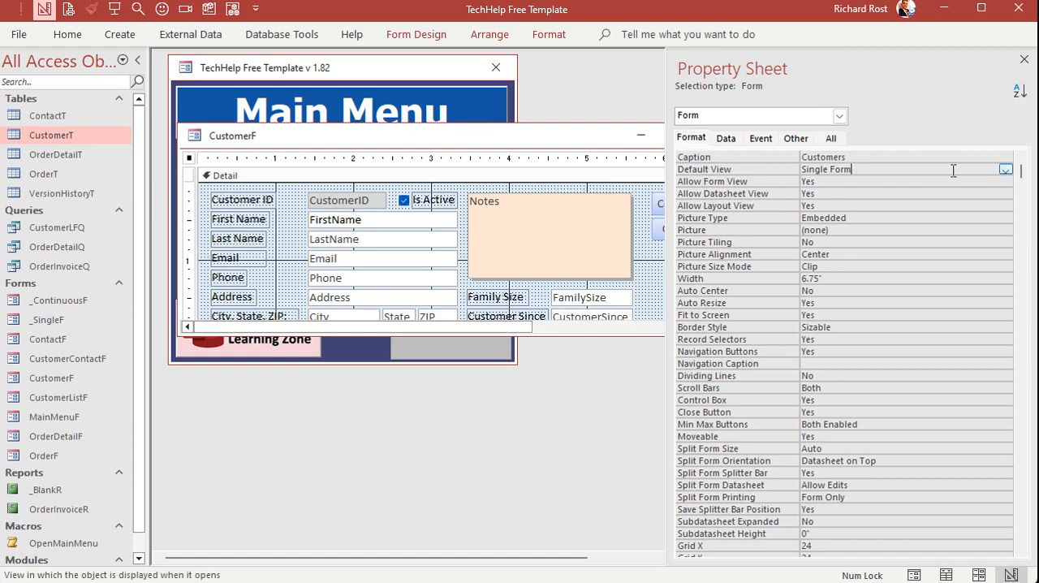
{"action": "left_click", "coordinate": [1005, 170]}
{"action": "left_click", "coordinate": [894, 215]}
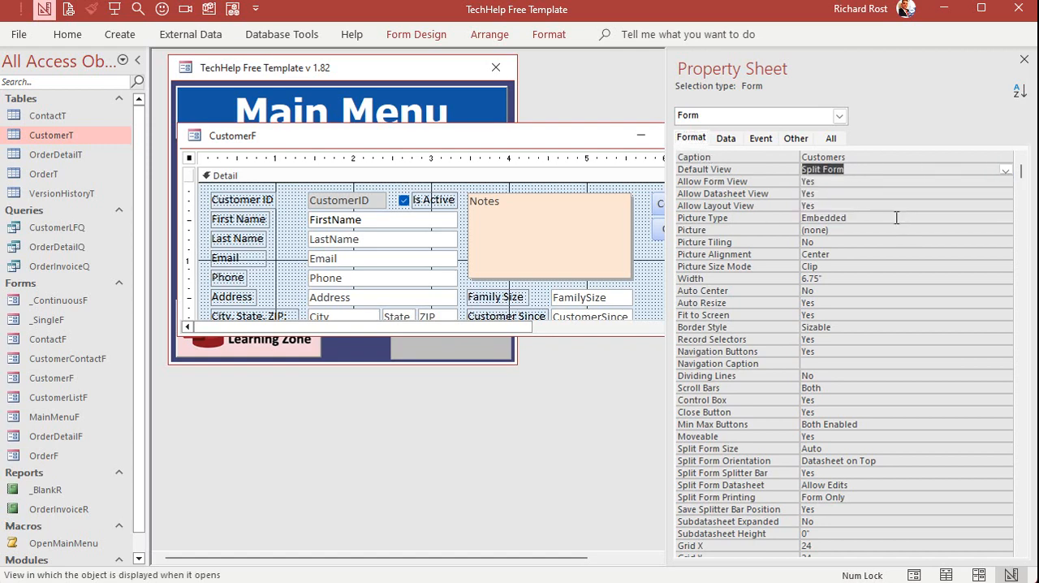
{"action": "left_click", "coordinate": [1023, 59]}
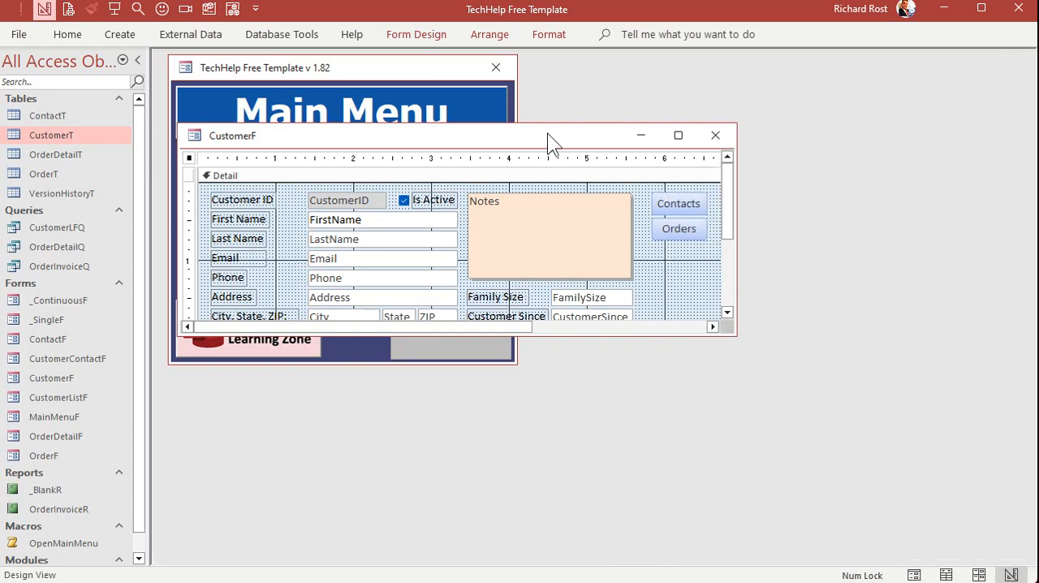
{"action": "left_click", "coordinate": [715, 135]}
Reopen the customer form from the main menu and enlarge its datasheet pane
{"action": "left_click", "coordinate": [254, 189]}
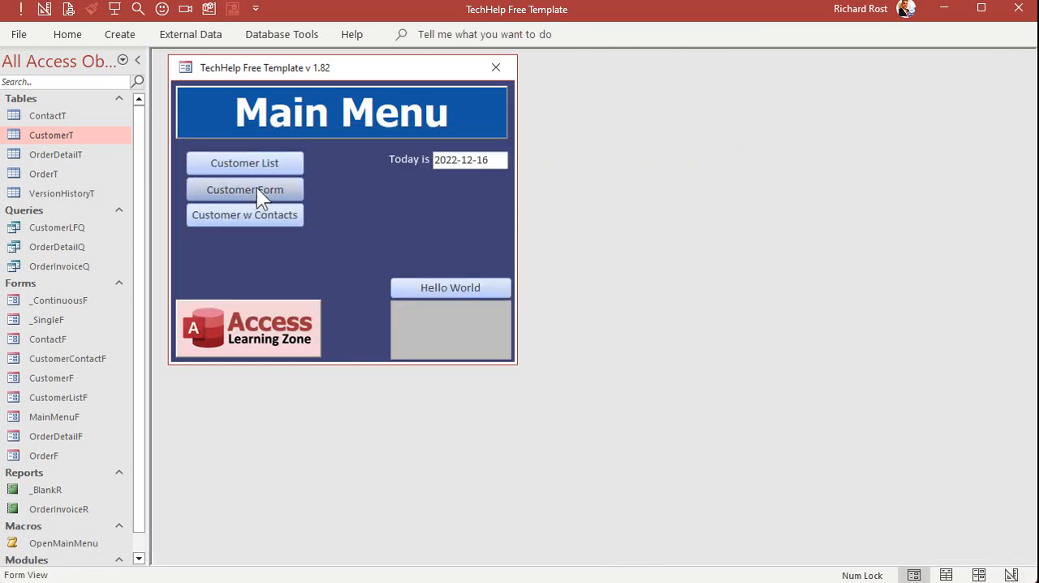
{"action": "left_click_drag", "start_coordinate": [342, 134], "coordinate": [342, 91]}
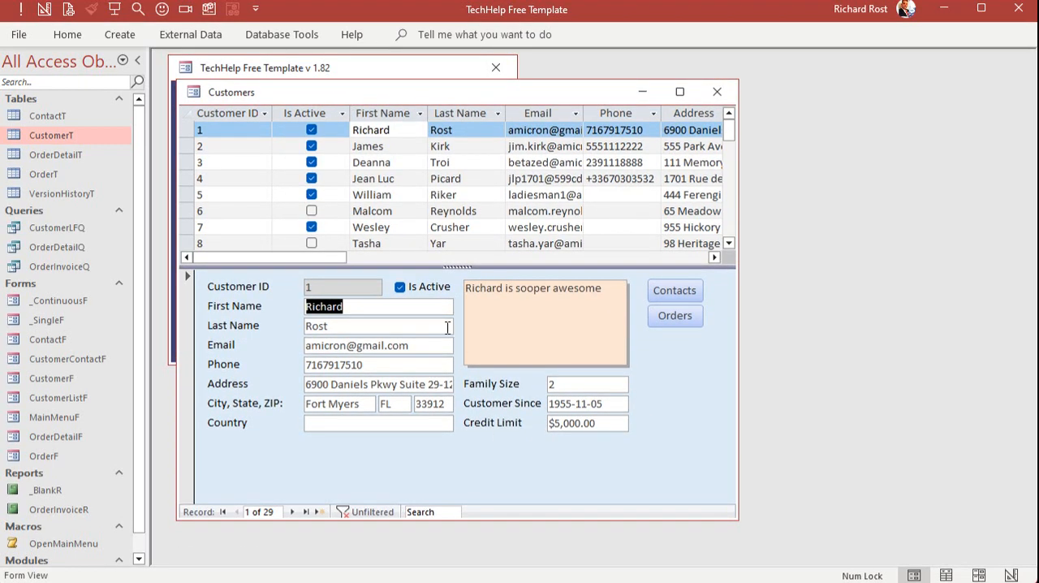
{"action": "left_click_drag", "start_coordinate": [453, 268], "coordinate": [458, 308]}
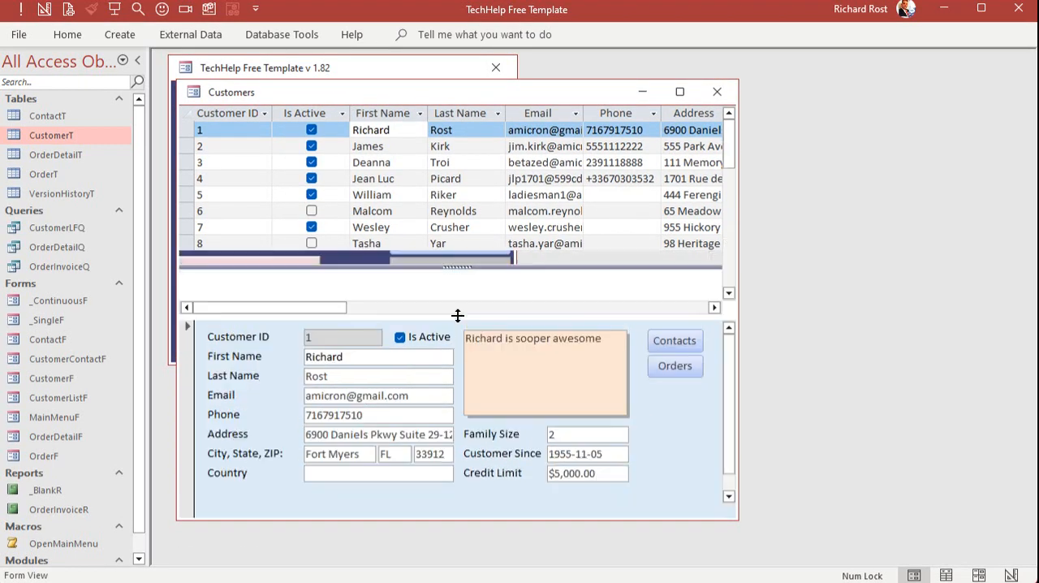
Select several different customer rows in the datasheet to view each one's details in the single-record pane
{"action": "left_click", "coordinate": [393, 178]}
{"action": "left_click", "coordinate": [391, 210]}
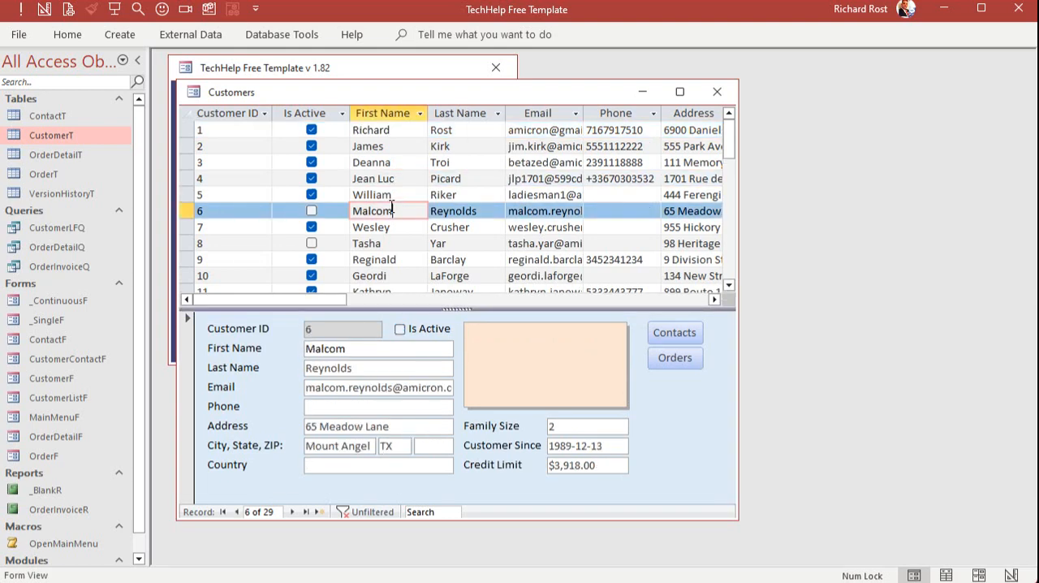
{"action": "left_click", "coordinate": [402, 243]}
{"action": "left_click", "coordinate": [476, 259]}
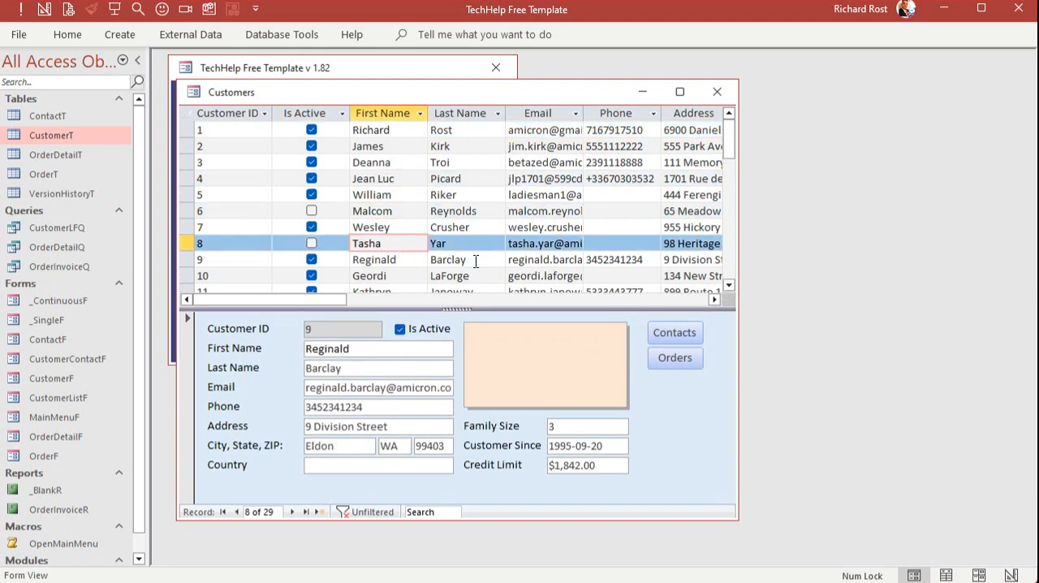
{"action": "left_click", "coordinate": [483, 180]}
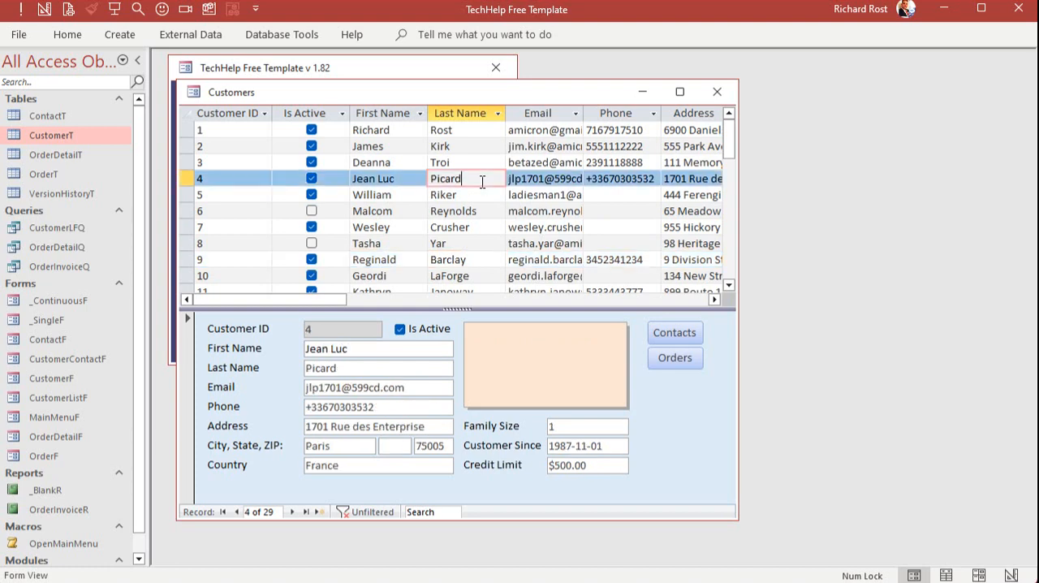
Switch the customer form to Design View, set Split Form Orientation to Datasheet on Left, and close the form
{"action": "right_click", "coordinate": [469, 78]}
{"action": "left_click", "coordinate": [589, 83]}
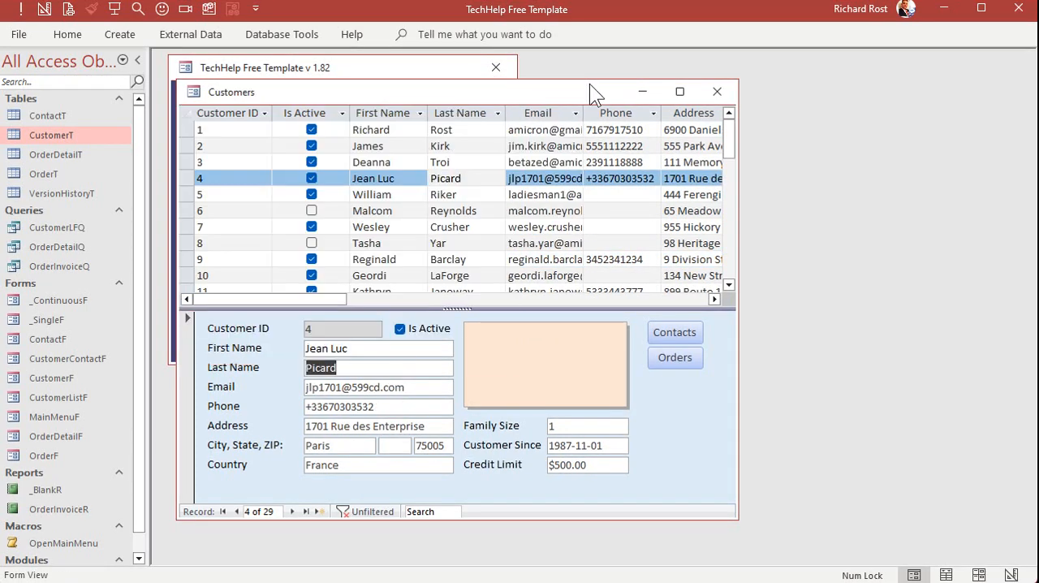
{"action": "right_click", "coordinate": [589, 84]}
{"action": "left_click", "coordinate": [639, 218]}
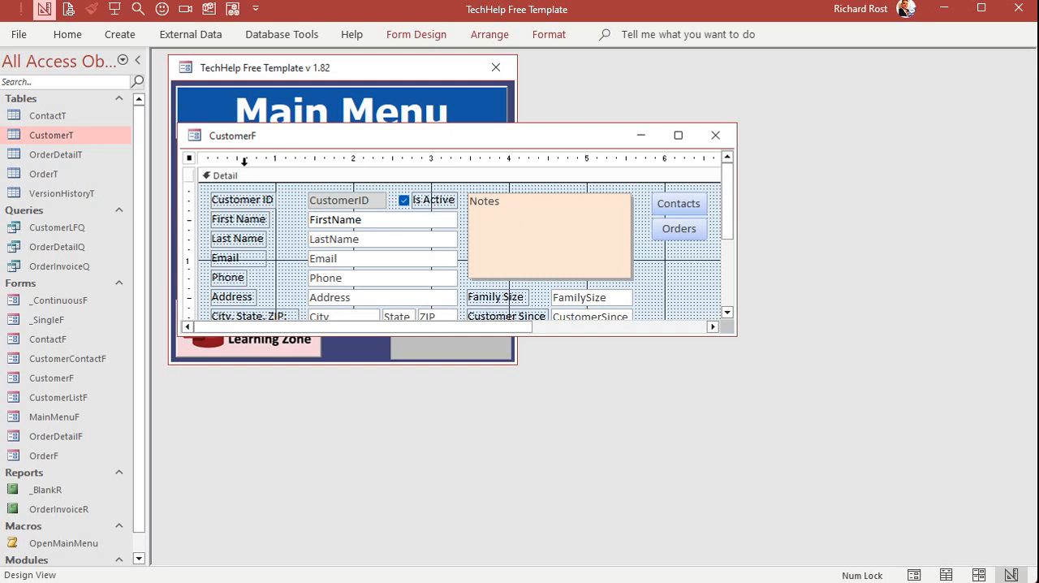
{"action": "double_click", "coordinate": [189, 158]}
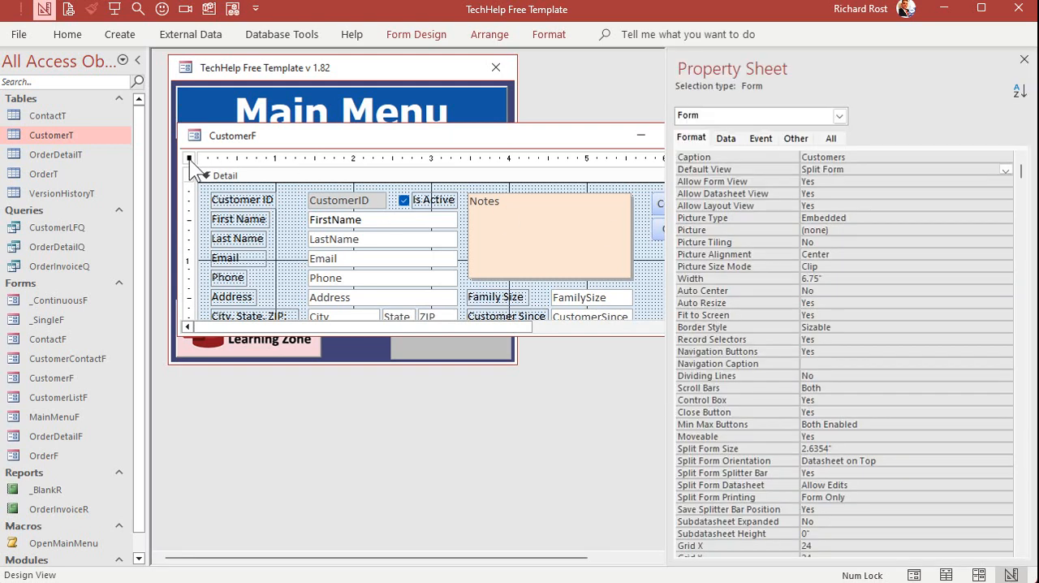
{"action": "left_click", "coordinate": [895, 461]}
{"action": "left_click", "coordinate": [1005, 461]}
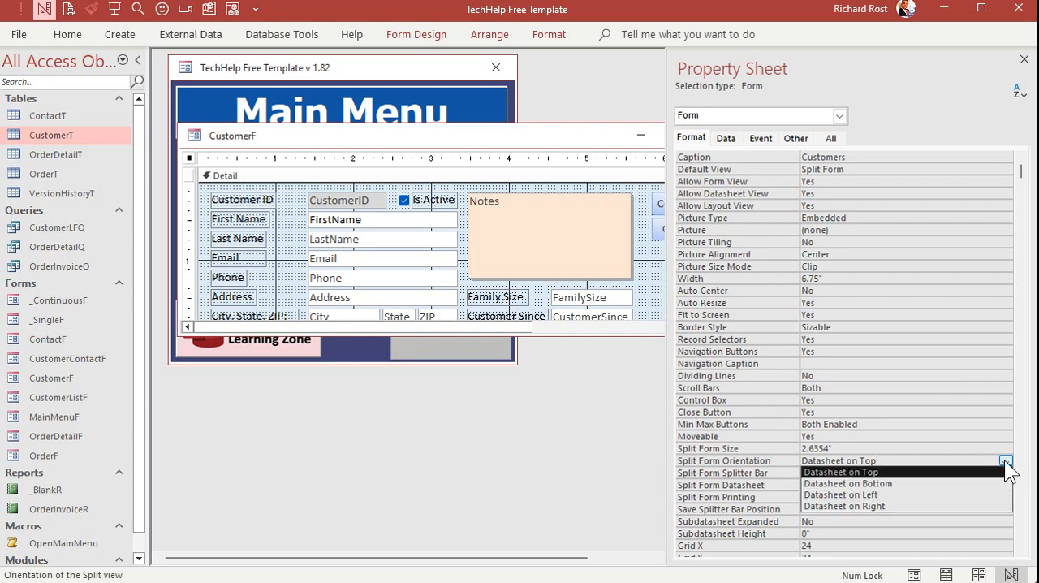
{"action": "left_click", "coordinate": [940, 495]}
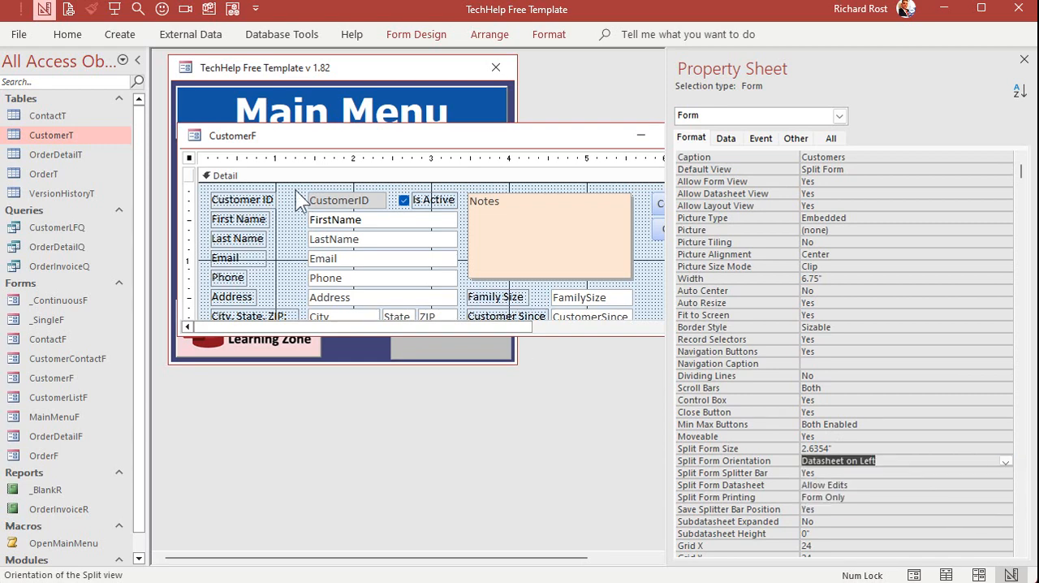
{"action": "double_click", "coordinate": [195, 135]}
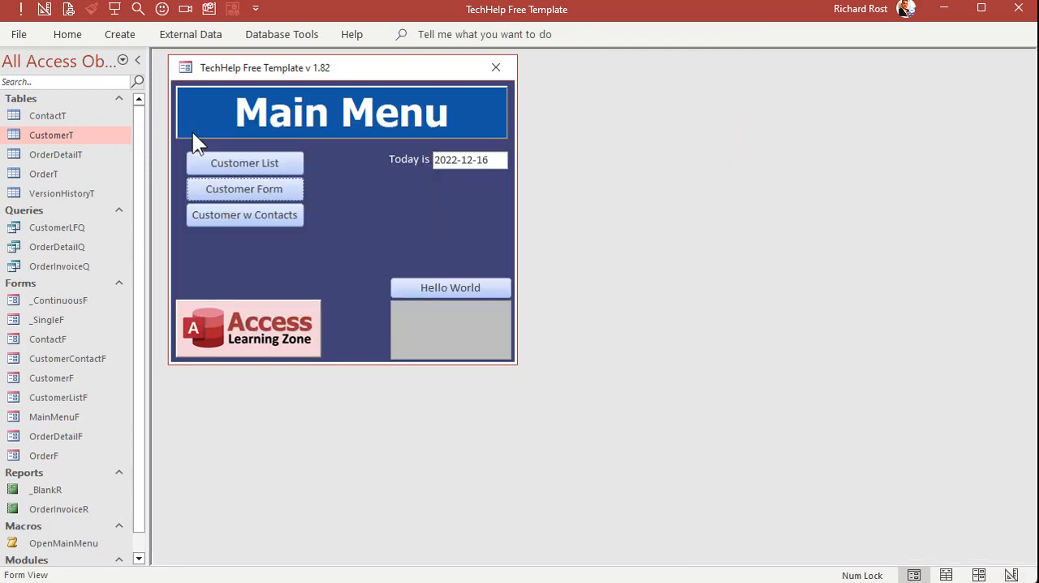
In the reopened customer form, narrow the Customer ID and Is Active datasheet columns and enlarge the window and its record pane
{"action": "left_click", "coordinate": [228, 188]}
{"action": "left_click_drag", "start_coordinate": [349, 136], "coordinate": [350, 85]}
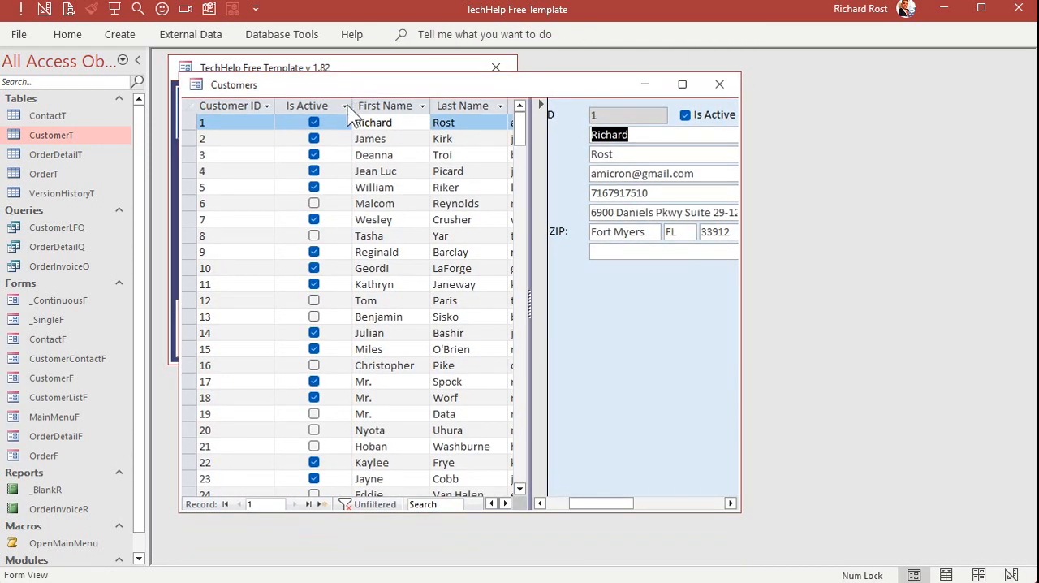
{"action": "mouse_move", "coordinate": [276, 104]}
{"action": "left_mouse_down"}
{"action": "mouse_move", "coordinate": [225, 104]}
{"action": "mouse_move", "coordinate": [285, 104]}
{"action": "left_mouse_up"}
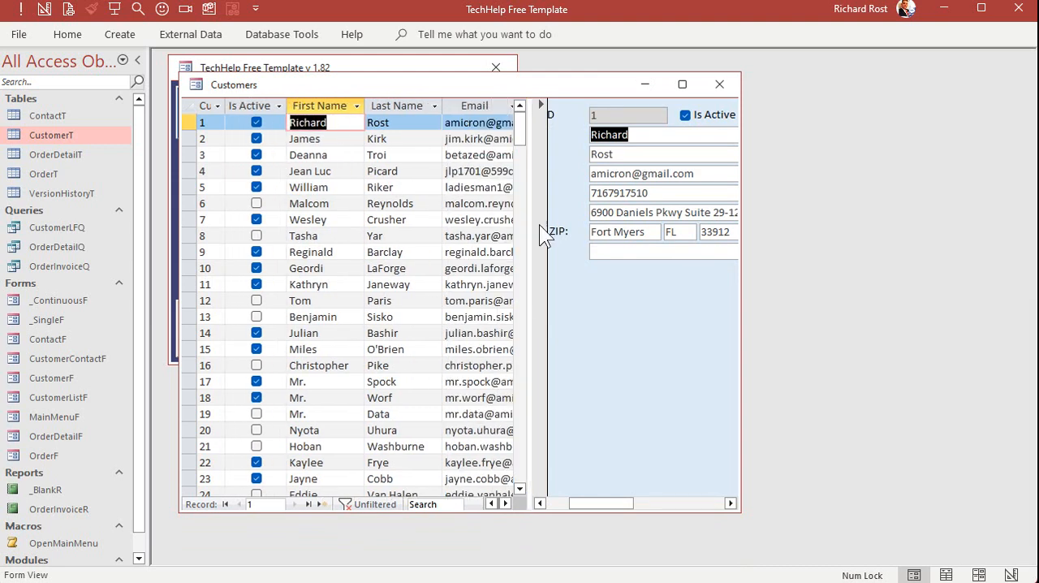
{"action": "left_click_drag", "start_coordinate": [741, 233], "coordinate": [835, 233]}
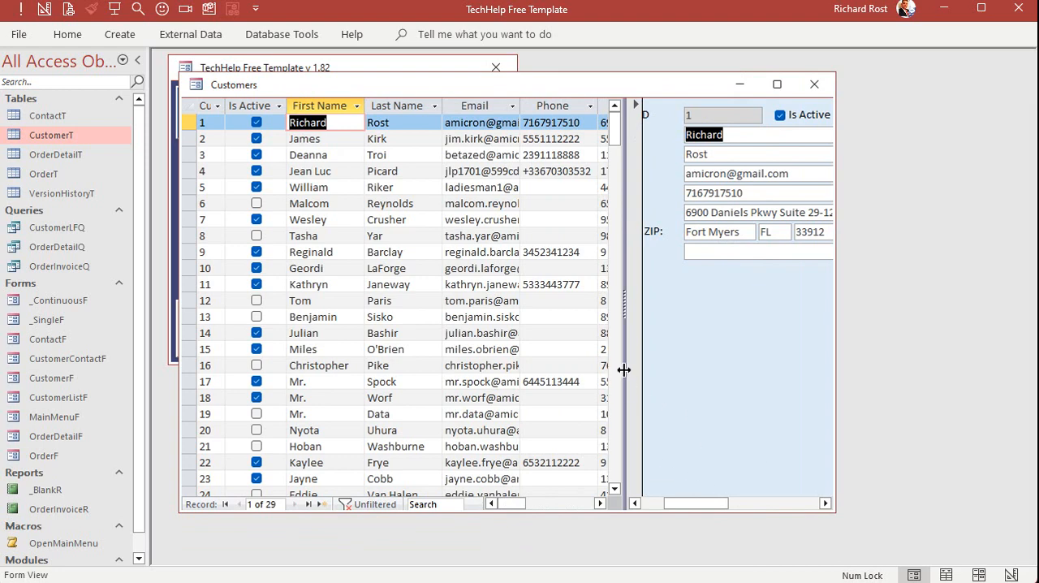
{"action": "left_click_drag", "start_coordinate": [623, 369], "coordinate": [482, 370]}
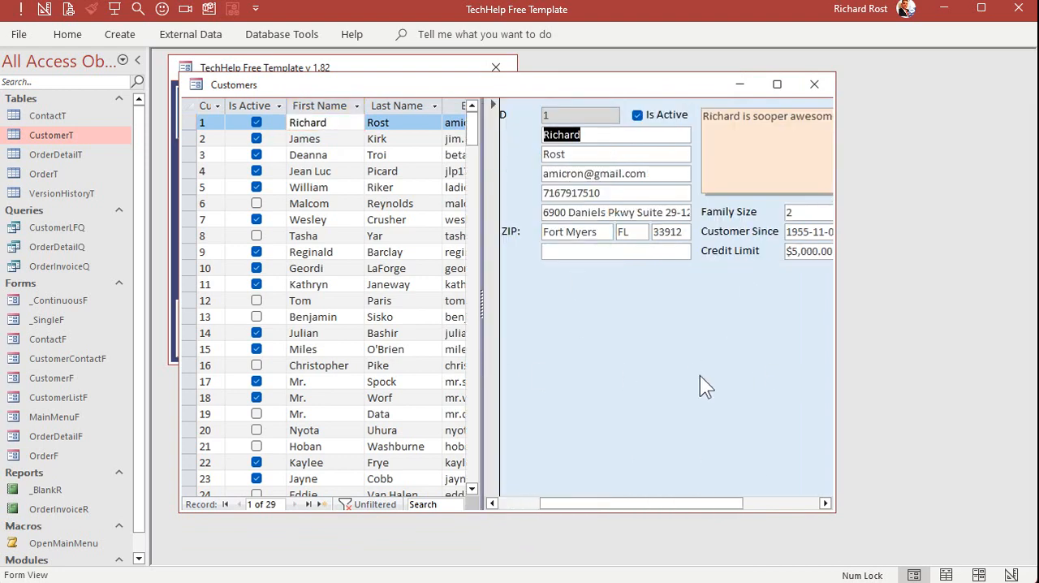
Return the customer form to Design View and set Split Form Orientation to Datasheet on Bottom
{"action": "right_click", "coordinate": [490, 84]}
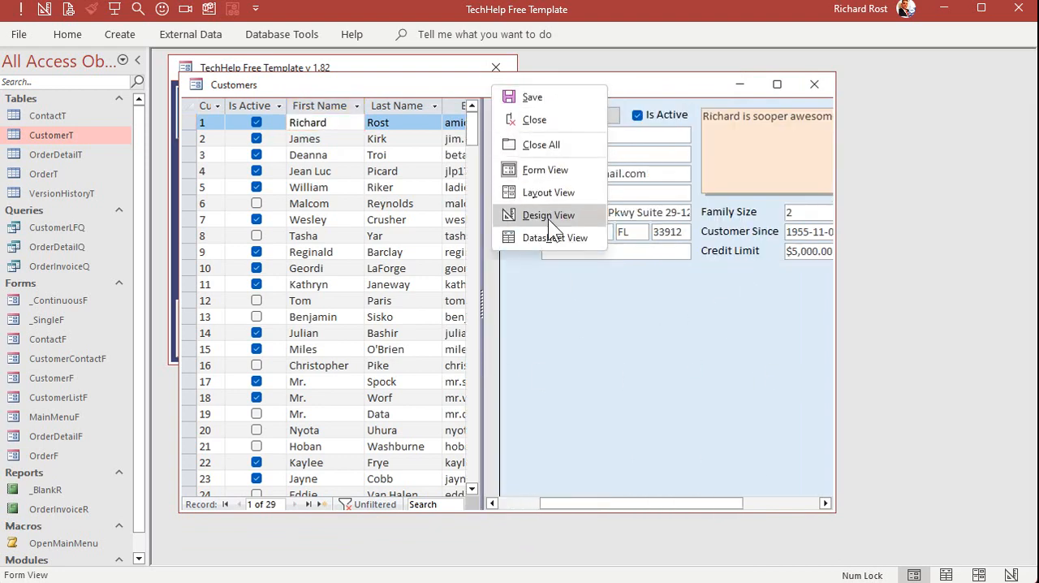
{"action": "left_click", "coordinate": [548, 216]}
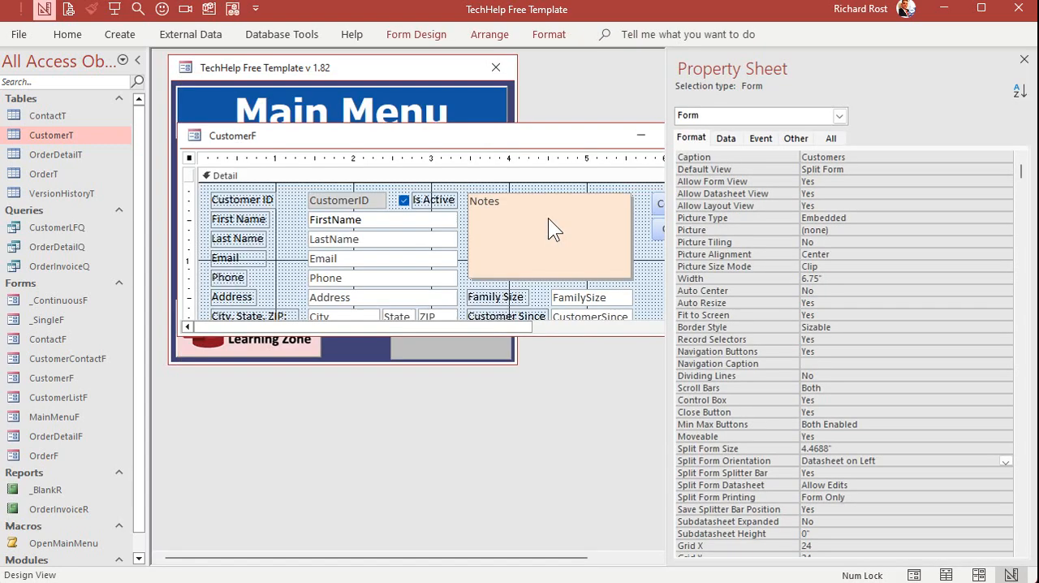
{"action": "left_click", "coordinate": [889, 460]}
{"action": "left_click", "coordinate": [1005, 461]}
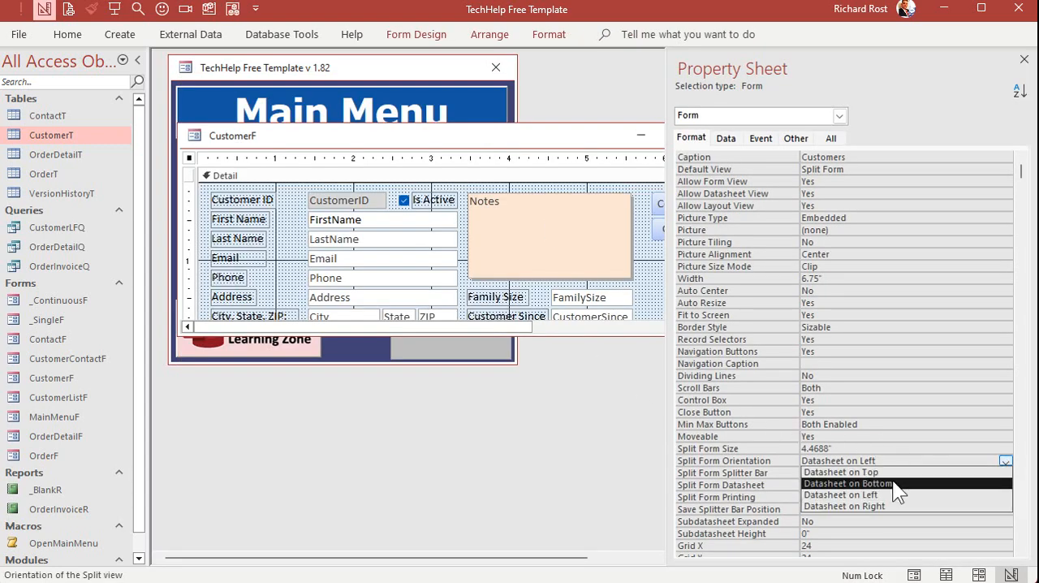
{"action": "left_click", "coordinate": [892, 483]}
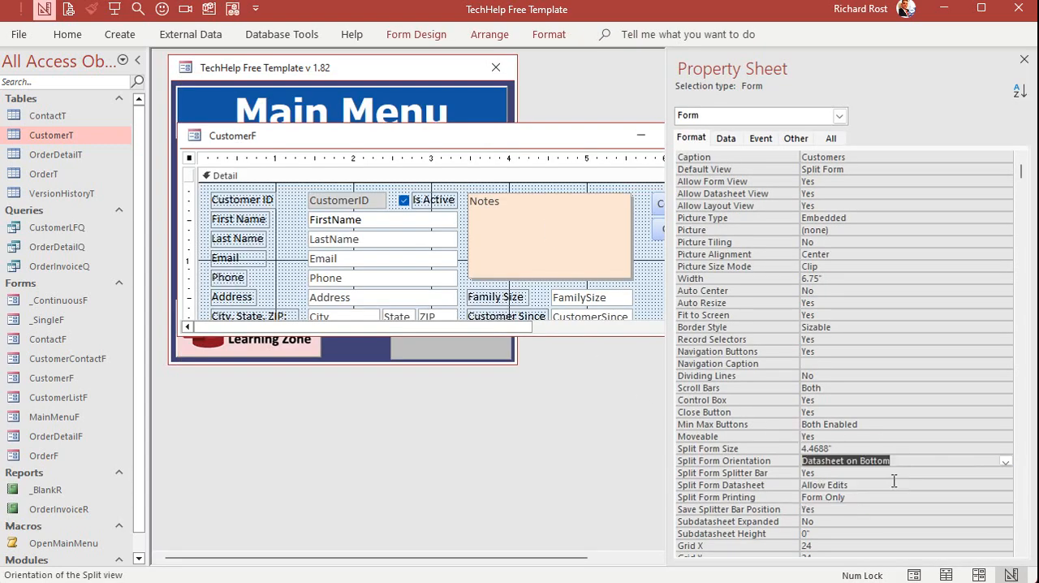
Set the Split Form Datasheet property to Read Only and close the customer form's design
{"action": "left_click", "coordinate": [832, 472]}
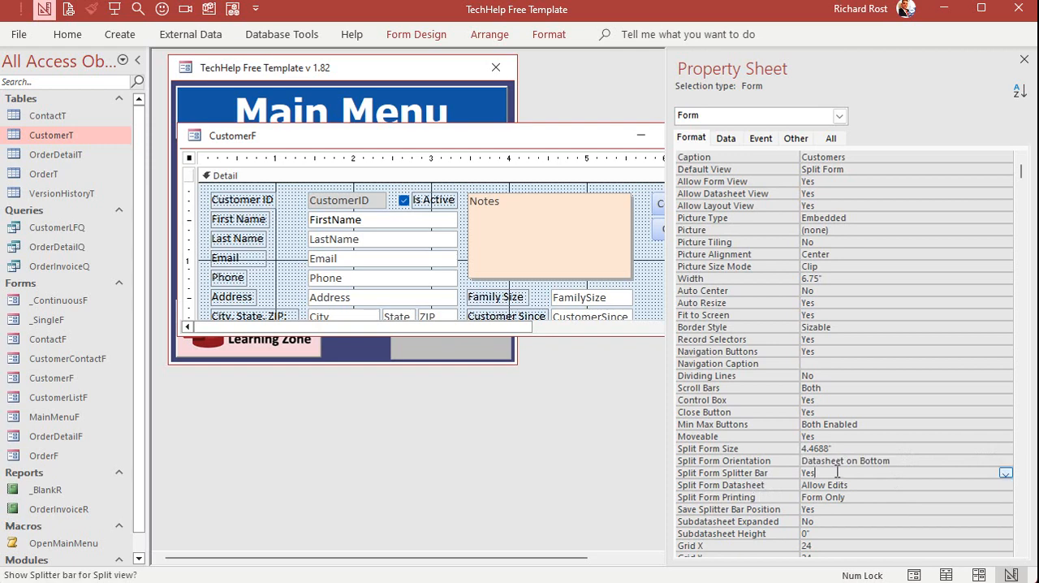
{"action": "left_click", "coordinate": [864, 485]}
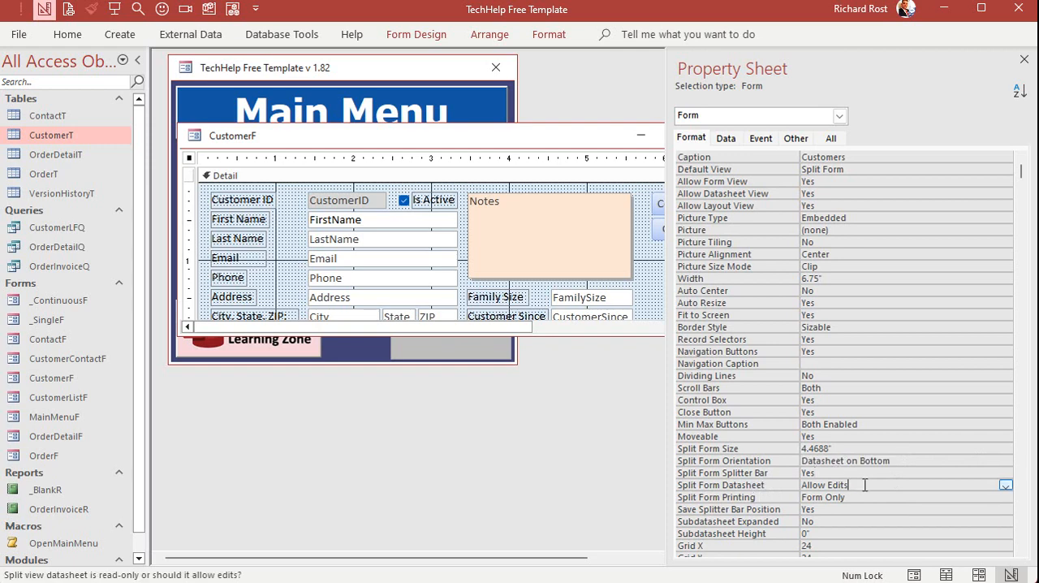
{"action": "left_click", "coordinate": [1005, 484]}
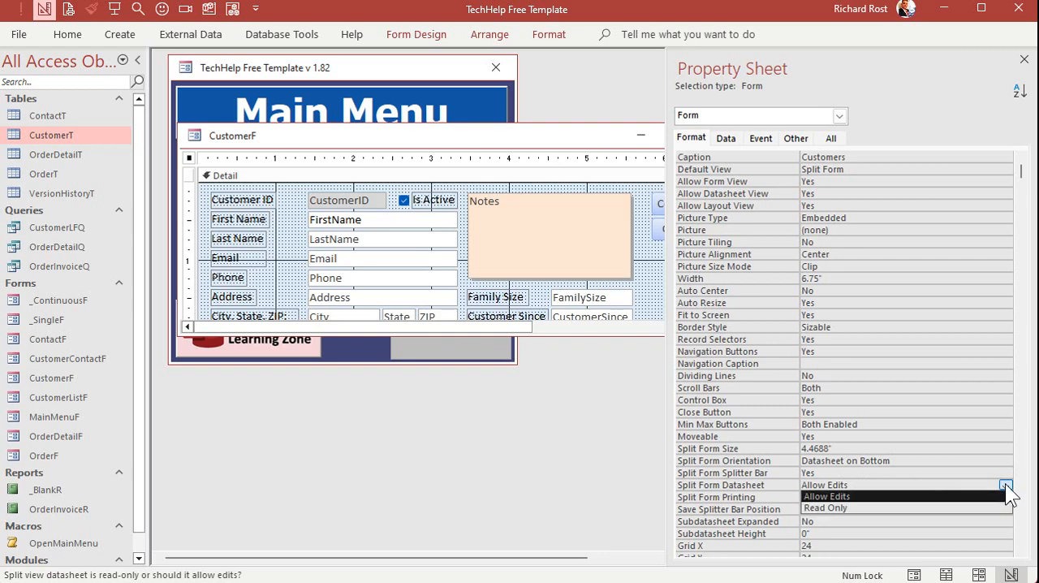
{"action": "left_click", "coordinate": [816, 507]}
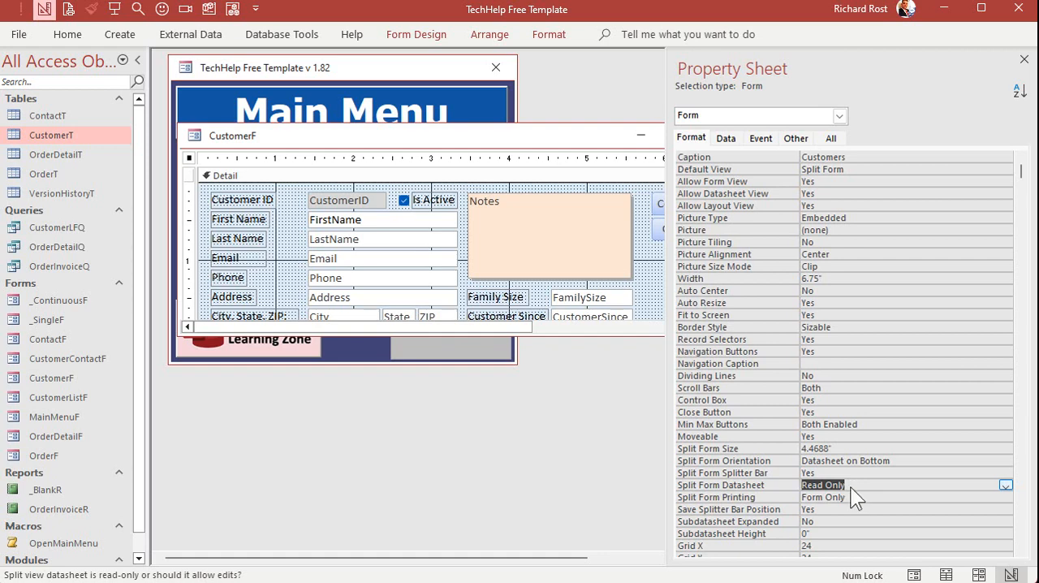
{"action": "left_click", "coordinate": [1025, 61]}
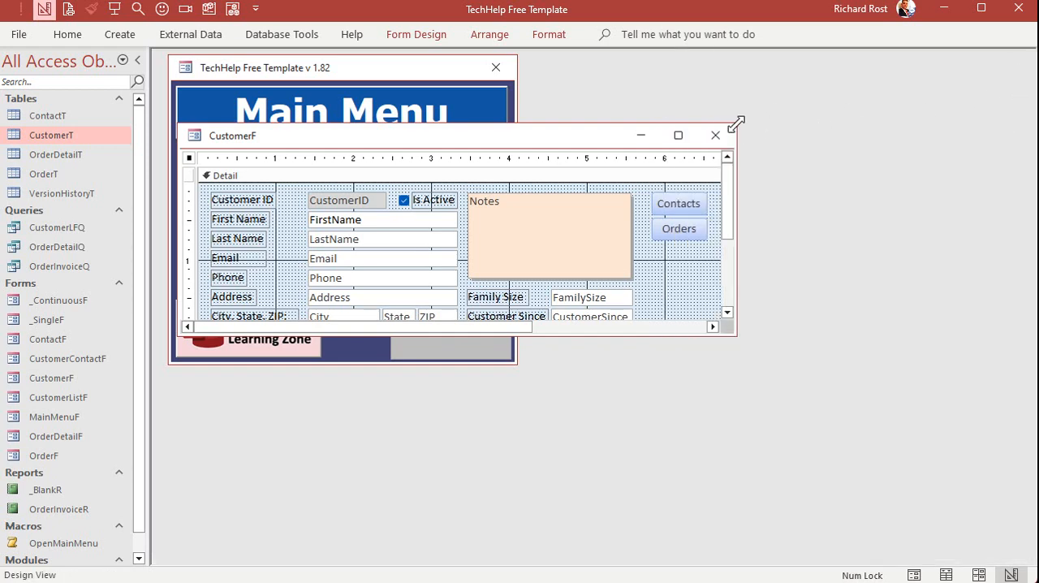
{"action": "left_click", "coordinate": [715, 134]}
Reopen the customer form, enlarge the datasheet below the record pane, and select the fourth customer's row
{"action": "left_click", "coordinate": [284, 195]}
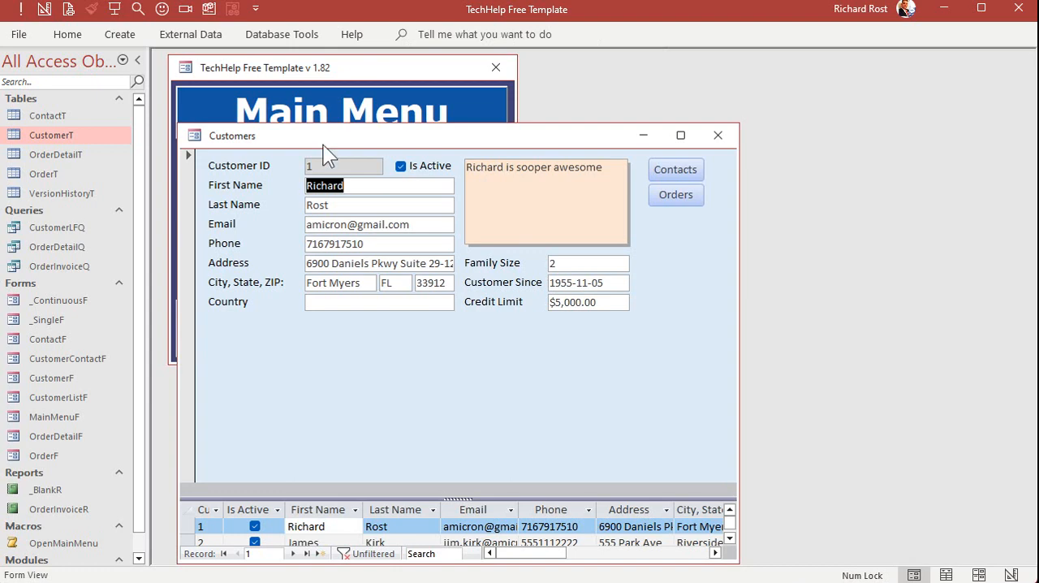
{"action": "left_click_drag", "start_coordinate": [323, 139], "coordinate": [325, 67]}
{"action": "left_click_drag", "start_coordinate": [389, 418], "coordinate": [389, 262]}
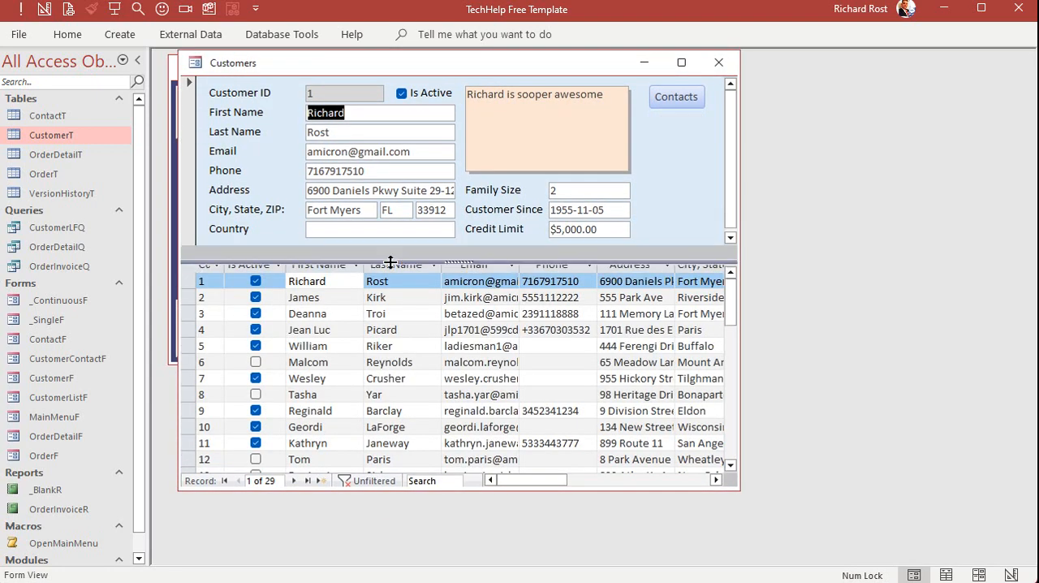
{"action": "left_click", "coordinate": [340, 338]}
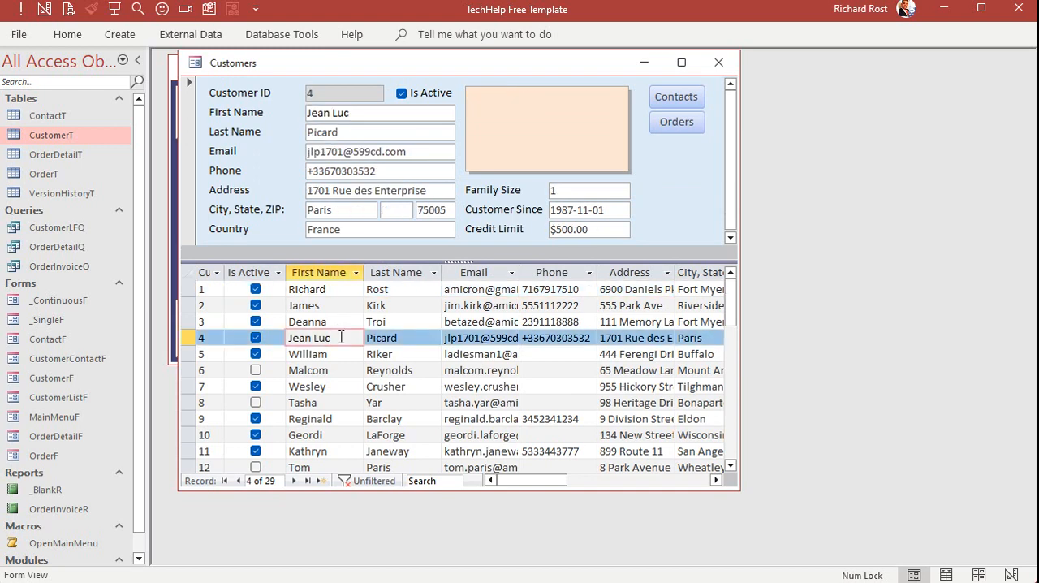
Select the fifth customer's row in the datasheet and enter sdsdsd as the Phone in the record pane
{"action": "double_click", "coordinate": [408, 346]}
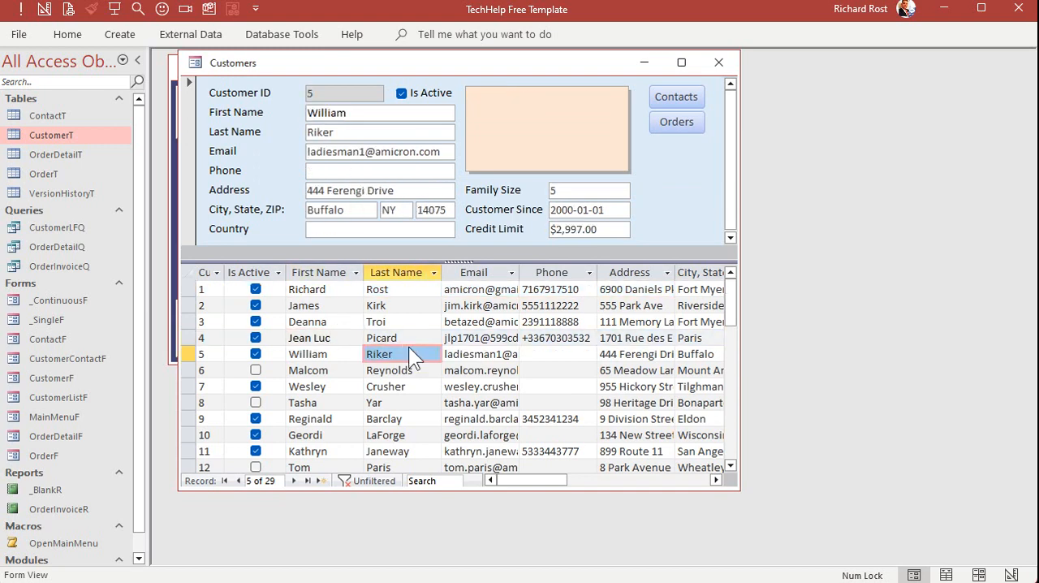
{"action": "left_click", "coordinate": [345, 170]}
{"action": "type", "text": "sdsdsd"}
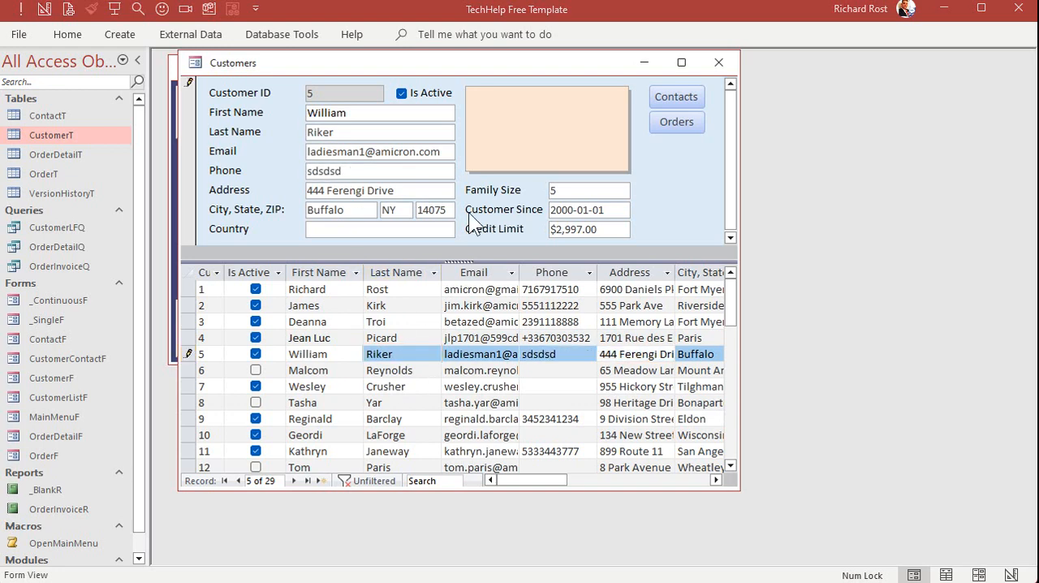
Switch the customer form to Design View, enlarge its design window, and close it with the design changes saved
{"action": "right_click", "coordinate": [458, 67]}
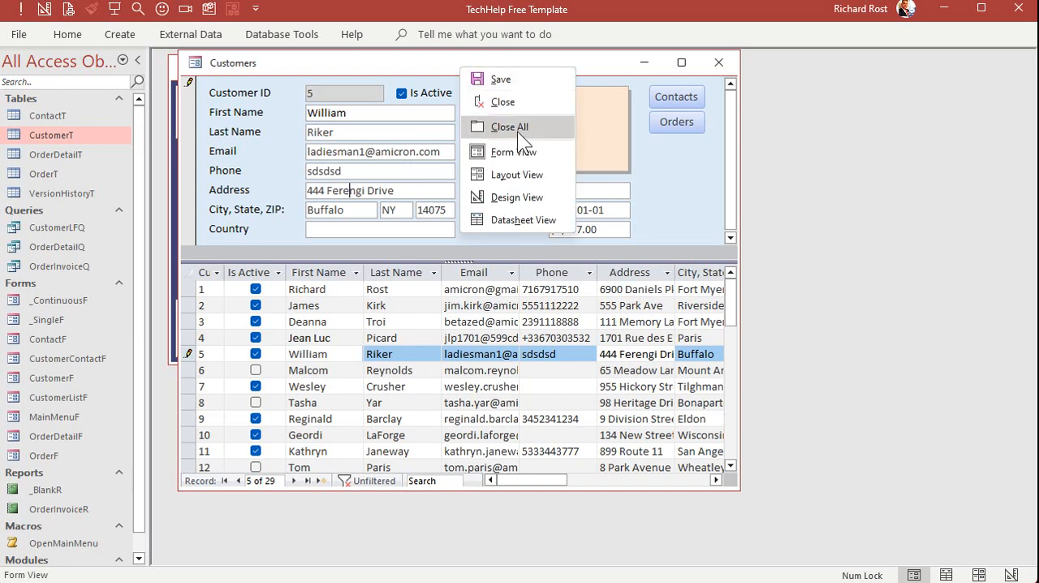
{"action": "left_click", "coordinate": [507, 198]}
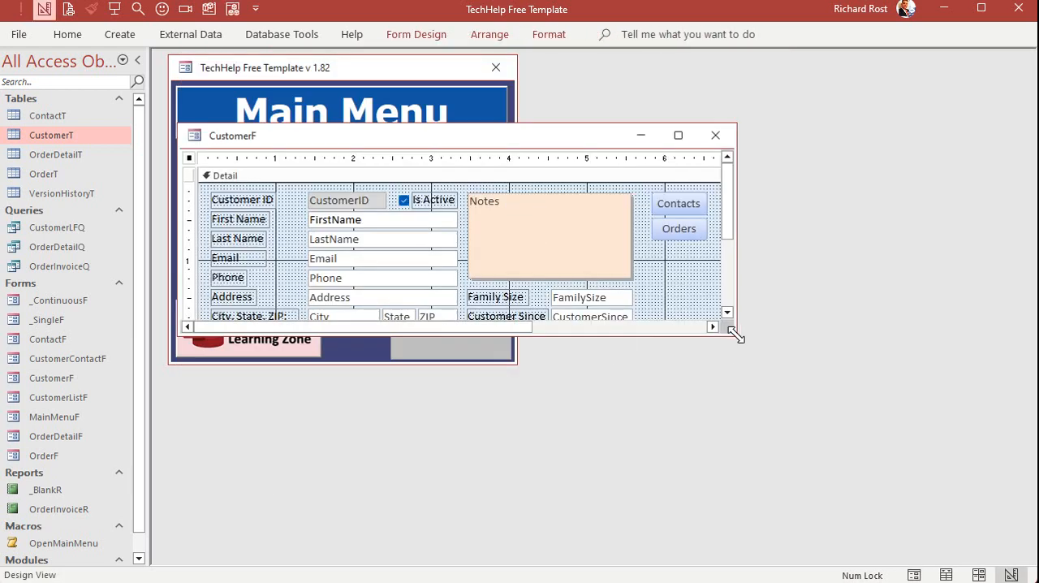
{"action": "left_click_drag", "start_coordinate": [734, 332], "coordinate": [742, 431]}
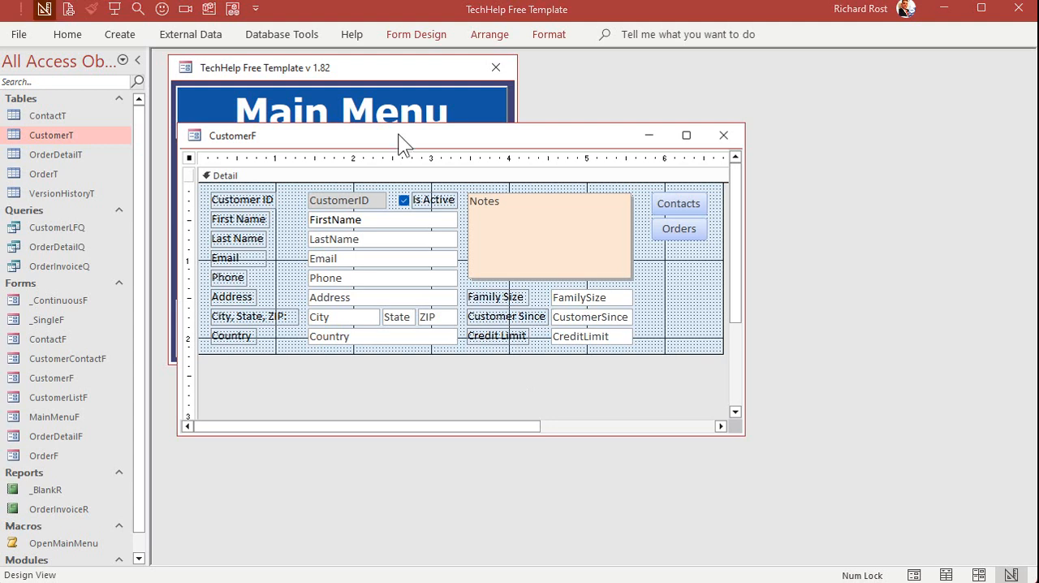
{"action": "left_click", "coordinate": [723, 135]}
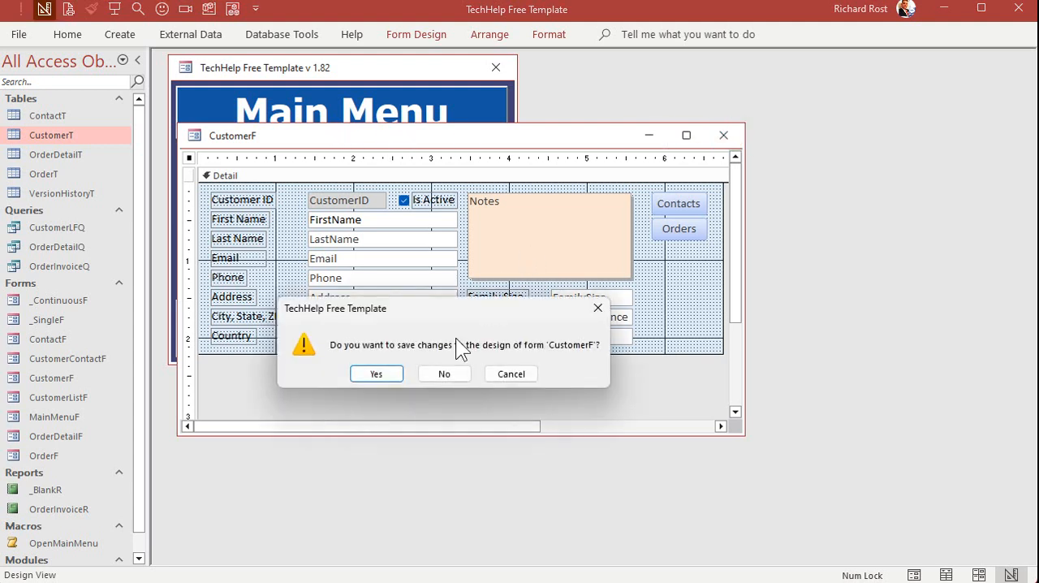
{"action": "left_click", "coordinate": [380, 373]}
Reopen the customer form, select the fifth customer's row, and move the datasheet's Email column to follow Phone
{"action": "left_click", "coordinate": [255, 189]}
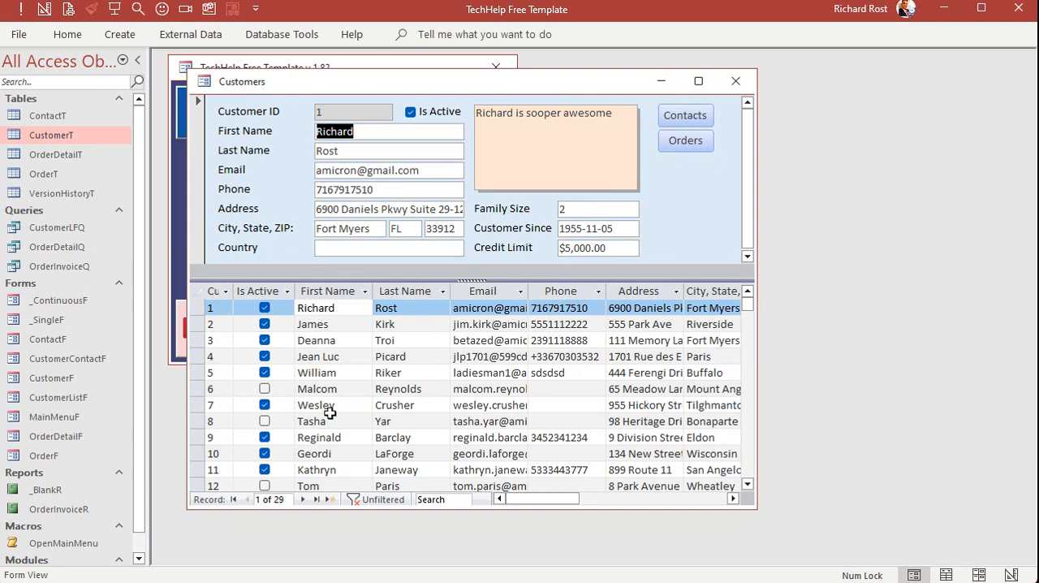
{"action": "left_click", "coordinate": [421, 371]}
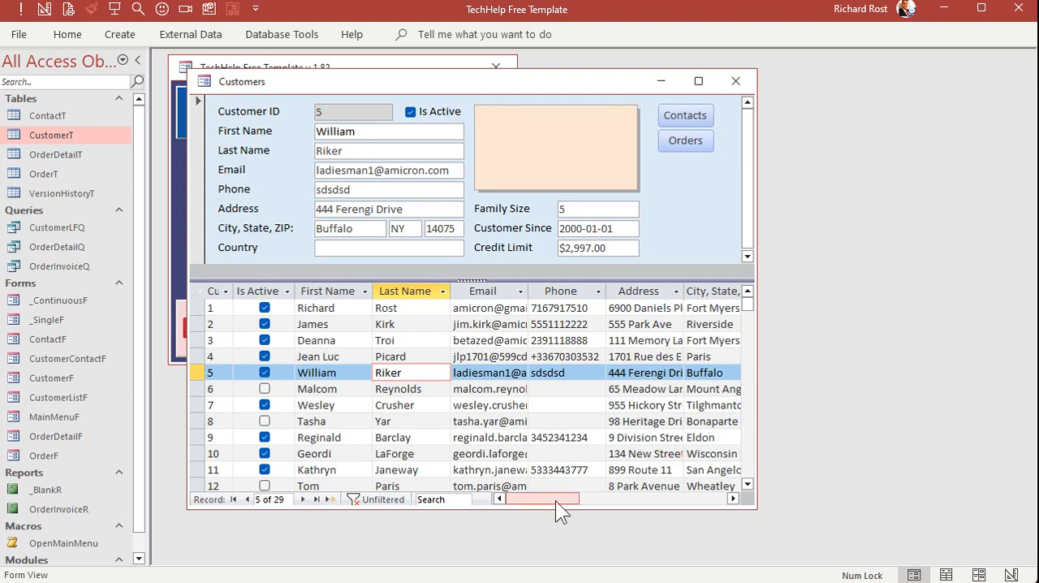
{"action": "left_click_drag", "start_coordinate": [556, 501], "coordinate": [524, 488]}
{"action": "left_click", "coordinate": [478, 290]}
{"action": "left_click_drag", "start_coordinate": [481, 292], "coordinate": [619, 290]}
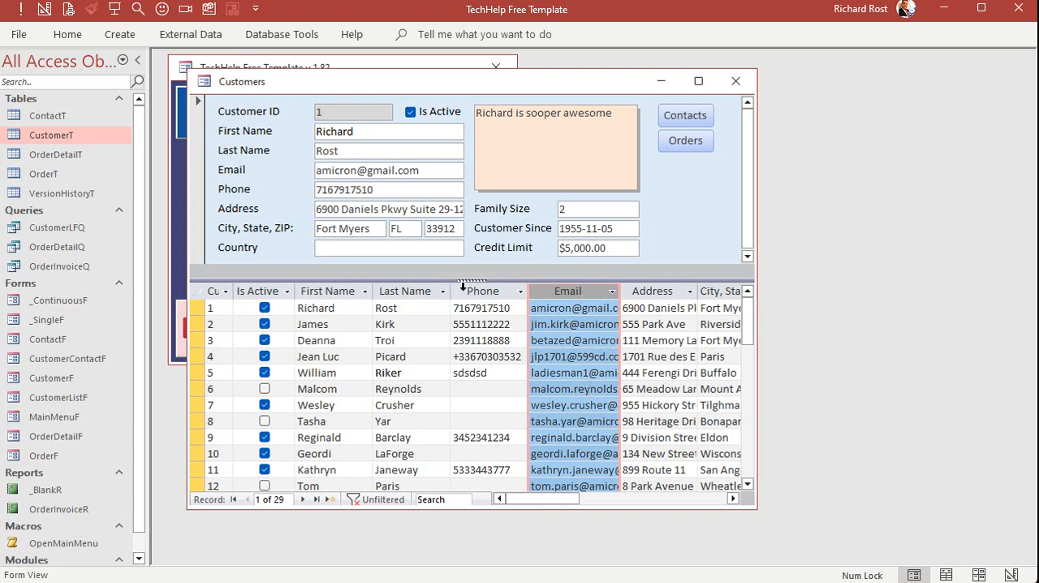
Delete the Address column from the customer form's datasheet
{"action": "left_click", "coordinate": [400, 292]}
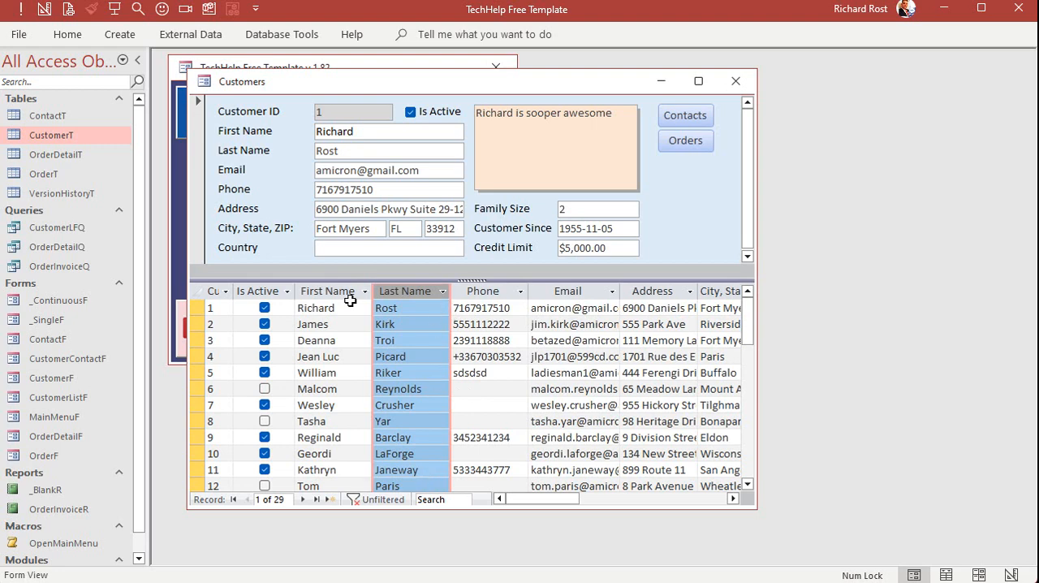
{"action": "left_click", "coordinate": [559, 324]}
{"action": "left_click", "coordinate": [656, 293]}
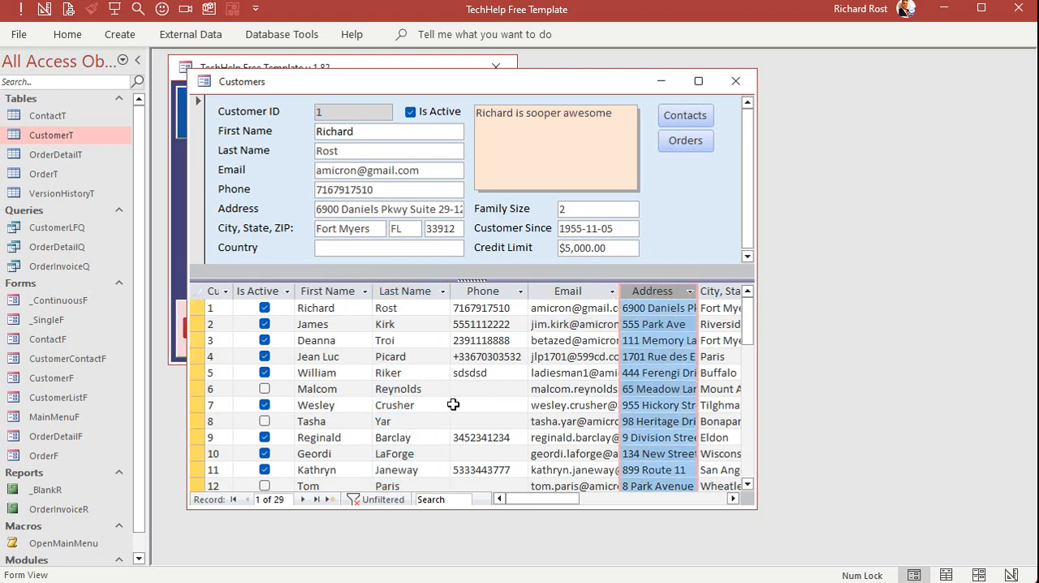
{"action": "key", "text": "Delete"}
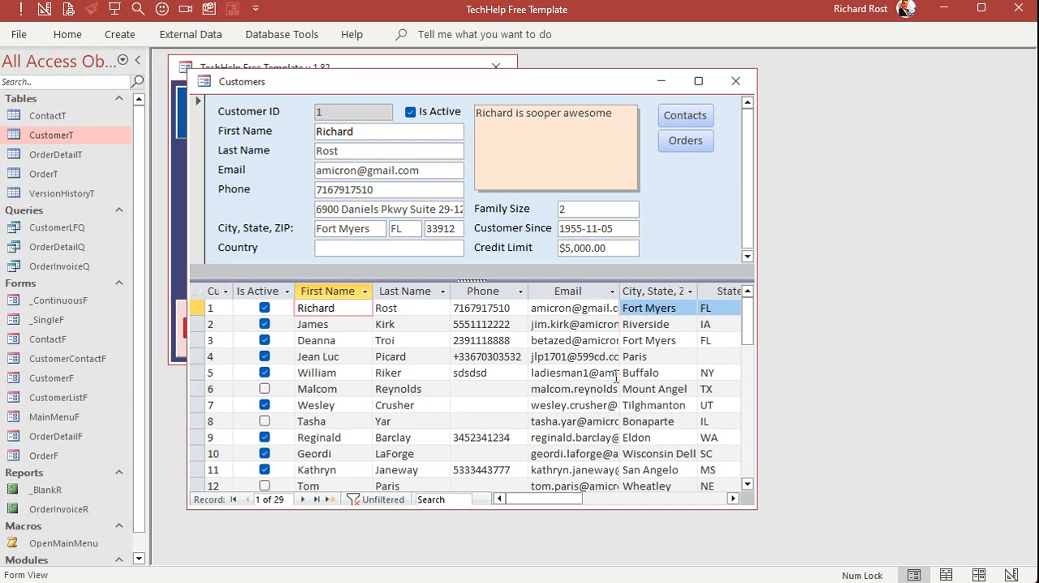
Select the sixth customer's row and close the customer form with its design changes saved
{"action": "left_click", "coordinate": [508, 394]}
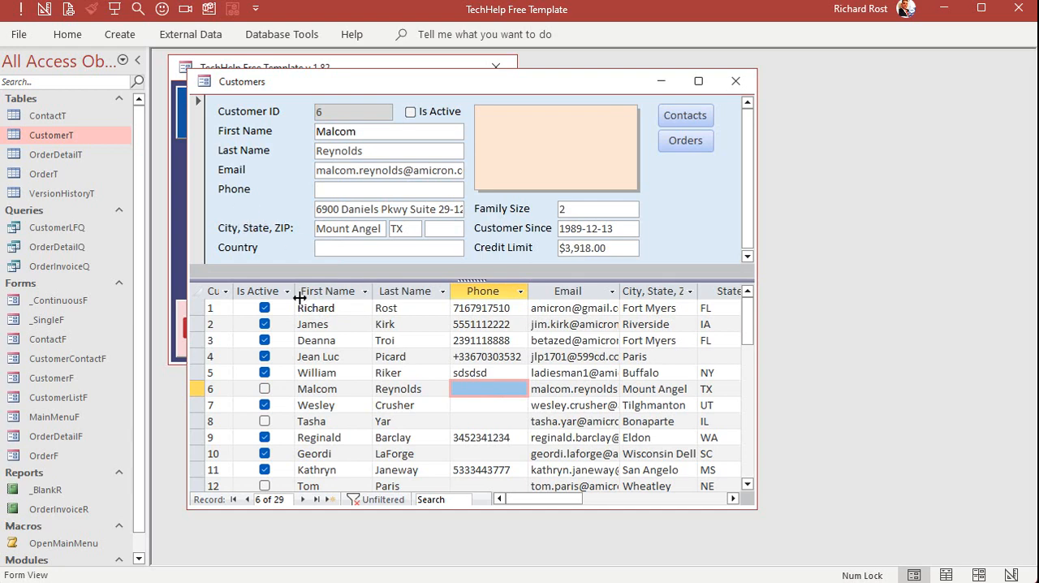
{"action": "left_click", "coordinate": [736, 81]}
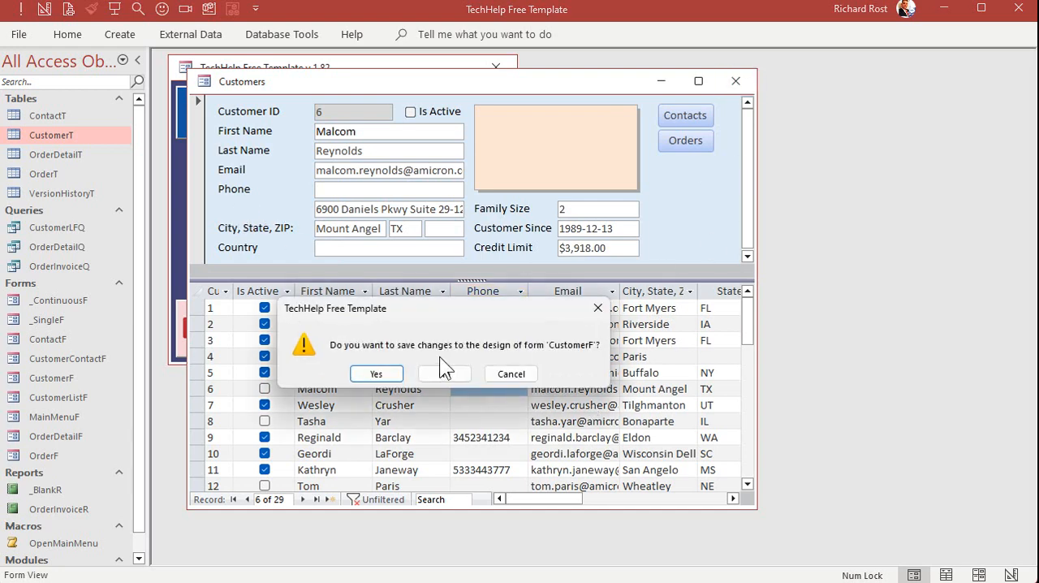
{"action": "left_click", "coordinate": [383, 375]}
Reopen the customer form, examine its record pane and Design View for the Address field, and close the design
{"action": "left_click", "coordinate": [274, 193]}
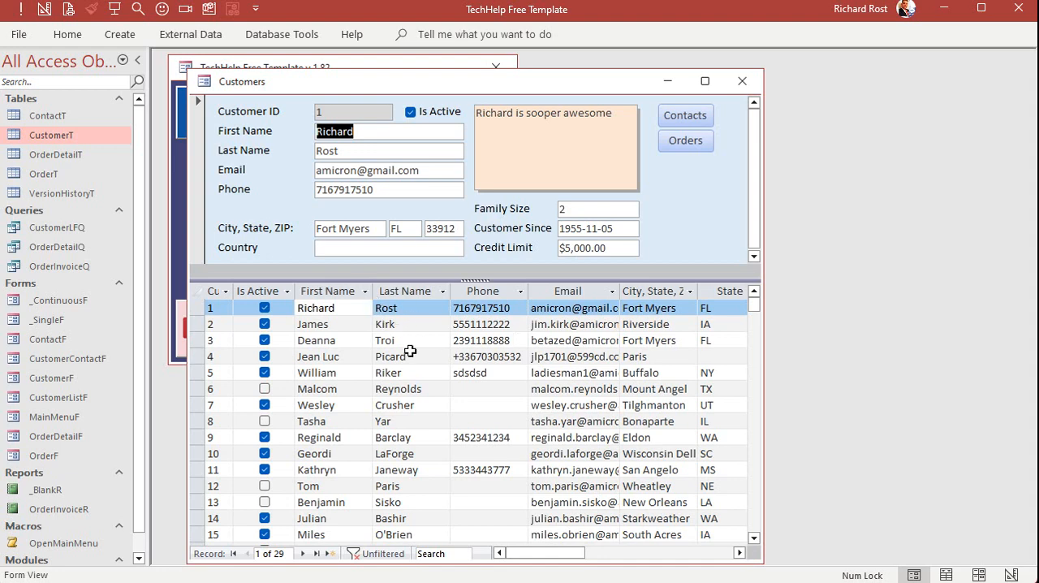
{"action": "left_click", "coordinate": [381, 187]}
{"action": "left_click", "coordinate": [382, 171]}
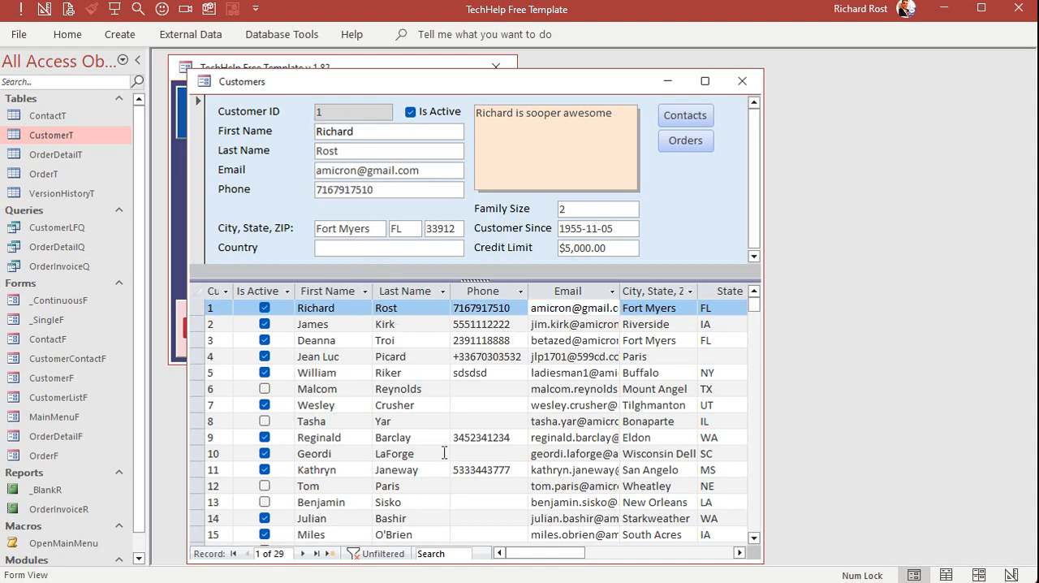
{"action": "right_click", "coordinate": [602, 78]}
{"action": "left_click", "coordinate": [637, 207]}
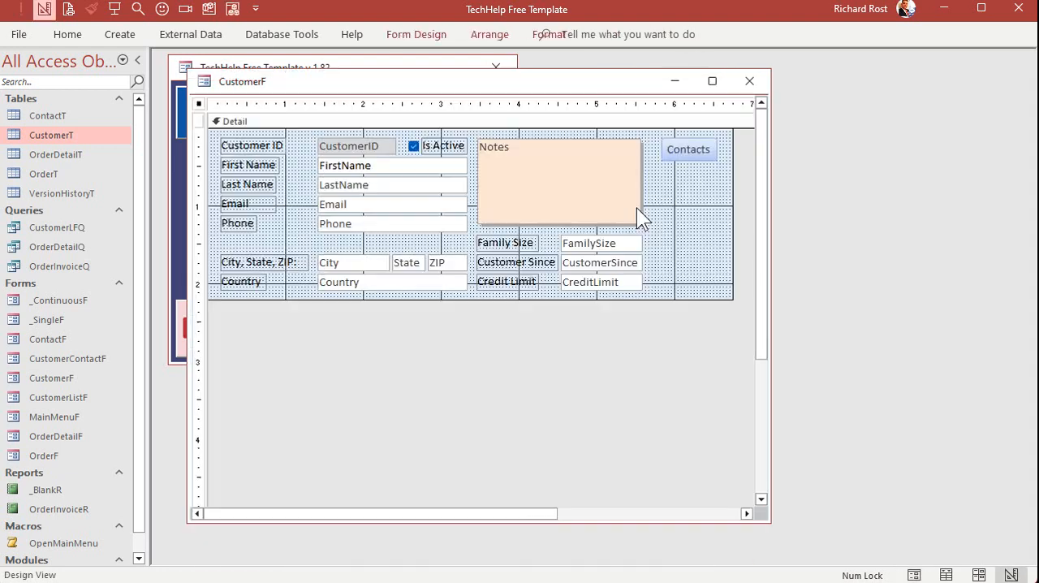
{"action": "right_click", "coordinate": [504, 80]}
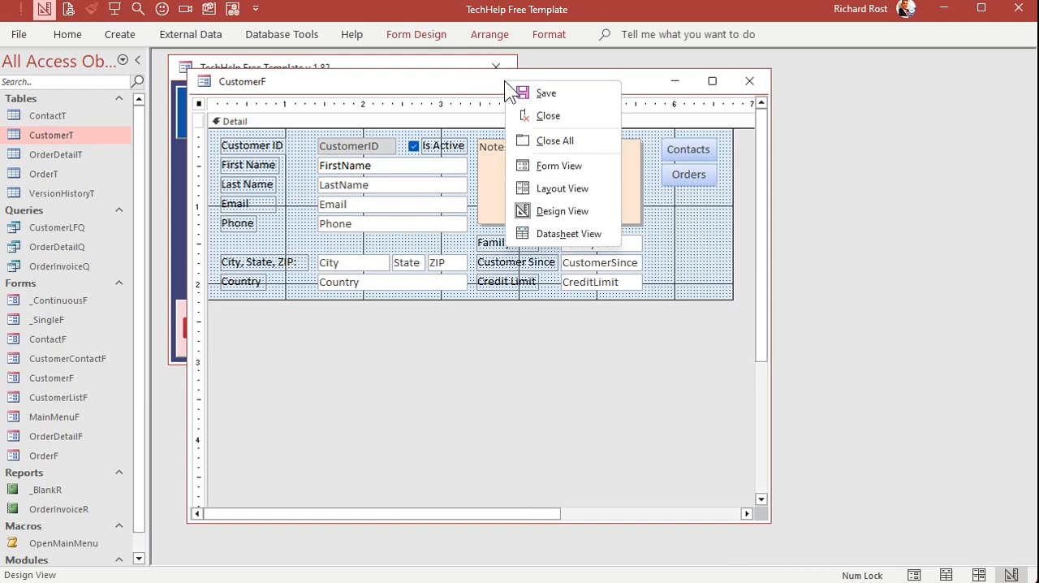
{"action": "left_click", "coordinate": [746, 81]}
Reopen the customer form, delete the State column from its datasheet, and close the form with the design changes saved
{"action": "left_click", "coordinate": [260, 193]}
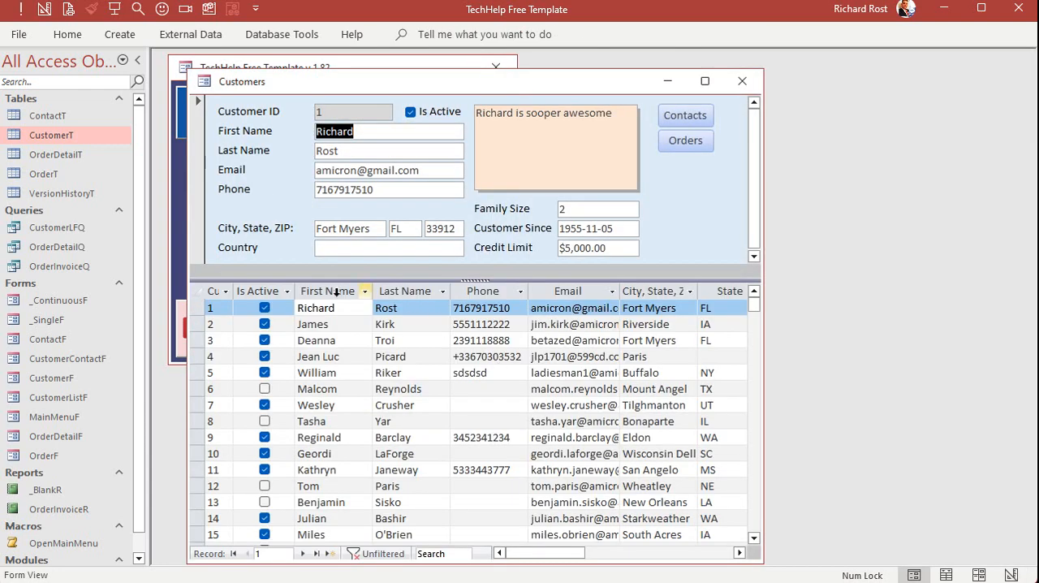
{"action": "left_click", "coordinate": [710, 292]}
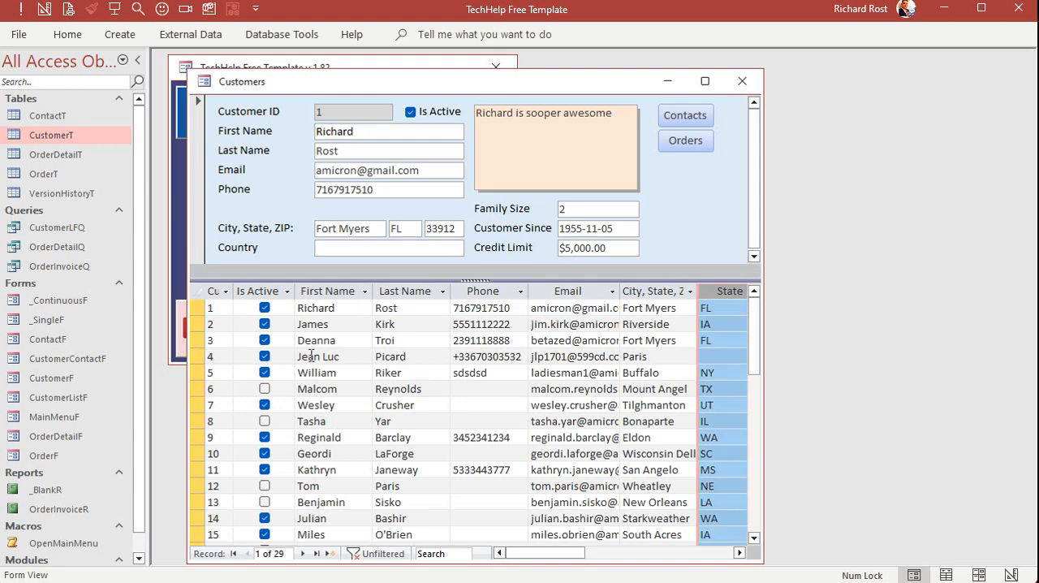
{"action": "key", "text": "Delete"}
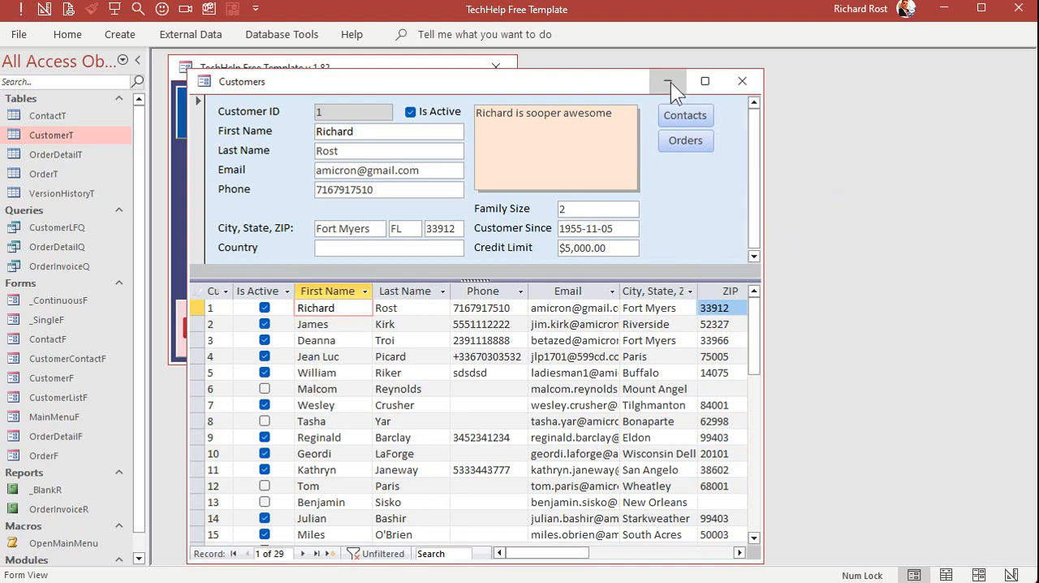
{"action": "left_click", "coordinate": [742, 81]}
{"action": "left_click", "coordinate": [376, 373]}
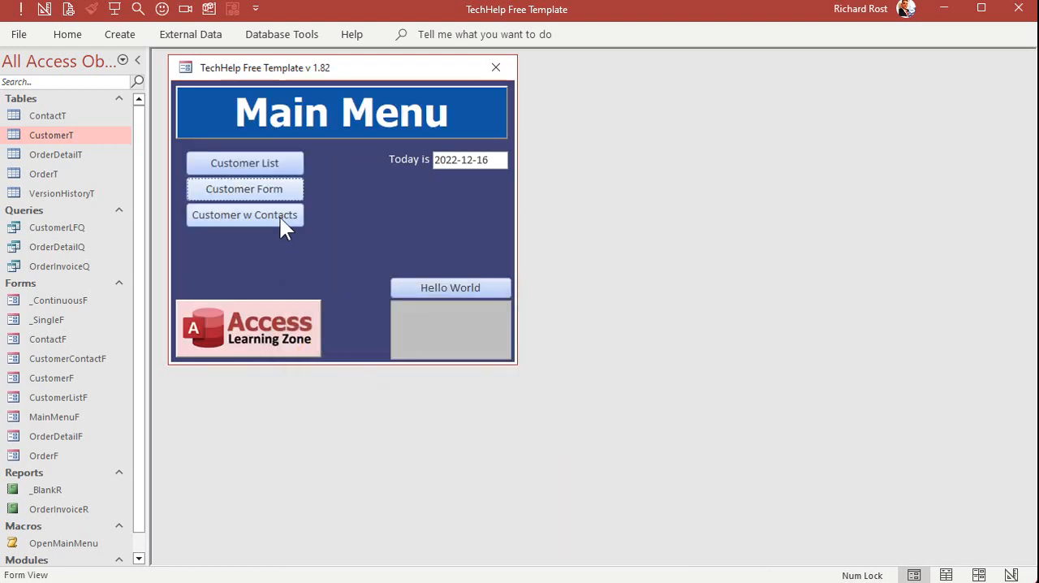
Reopen the customer form and, in the first record, append feqpejfpqeijf to the Last Name and replace the Email with eiiefjqiefqq
{"action": "left_click", "coordinate": [281, 216]}
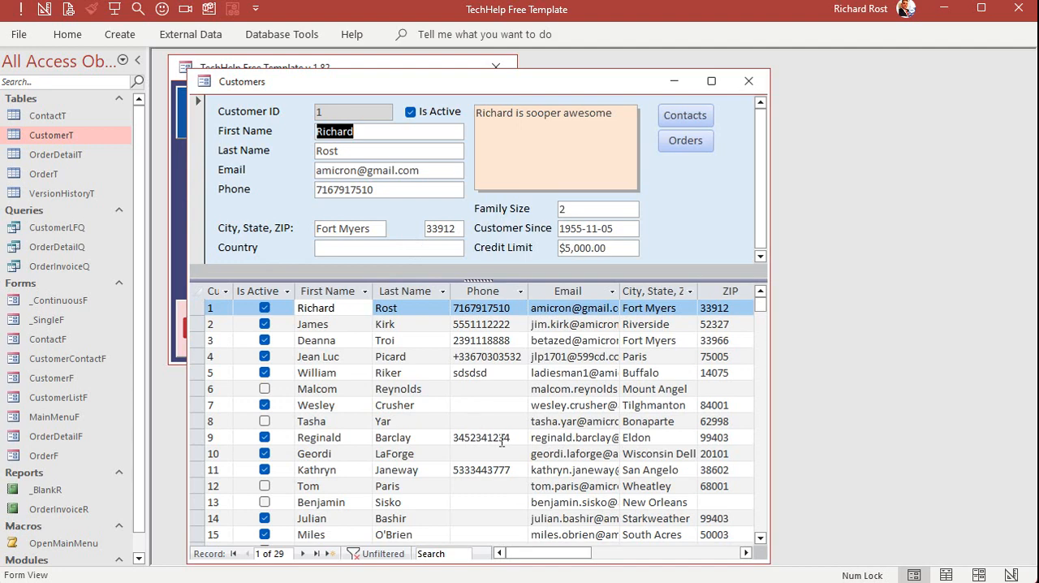
{"action": "left_click", "coordinate": [409, 156]}
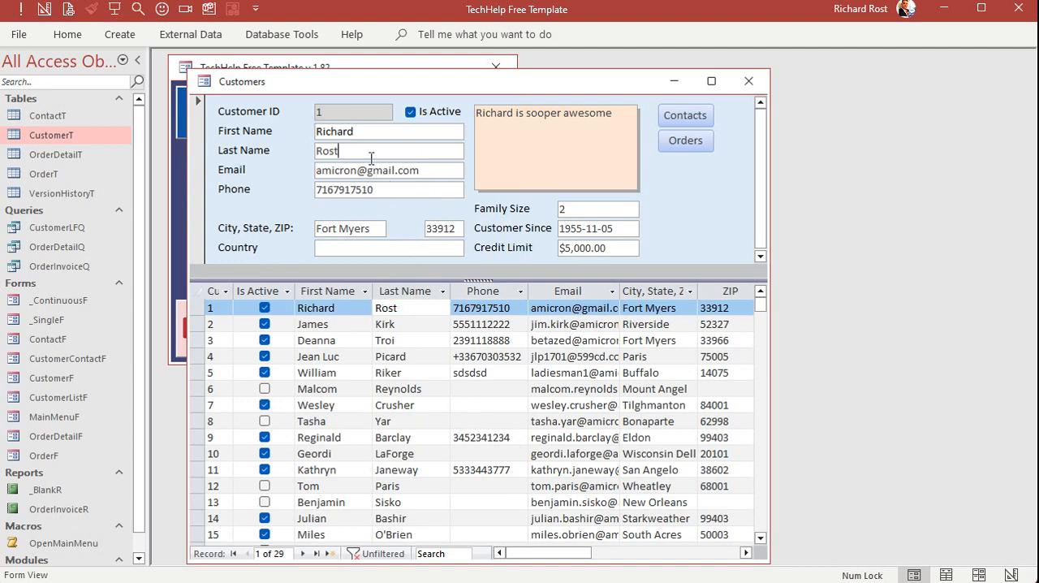
{"action": "type", "text": "feqpeifpqeijf"}
{"action": "key", "text": "Tab"}
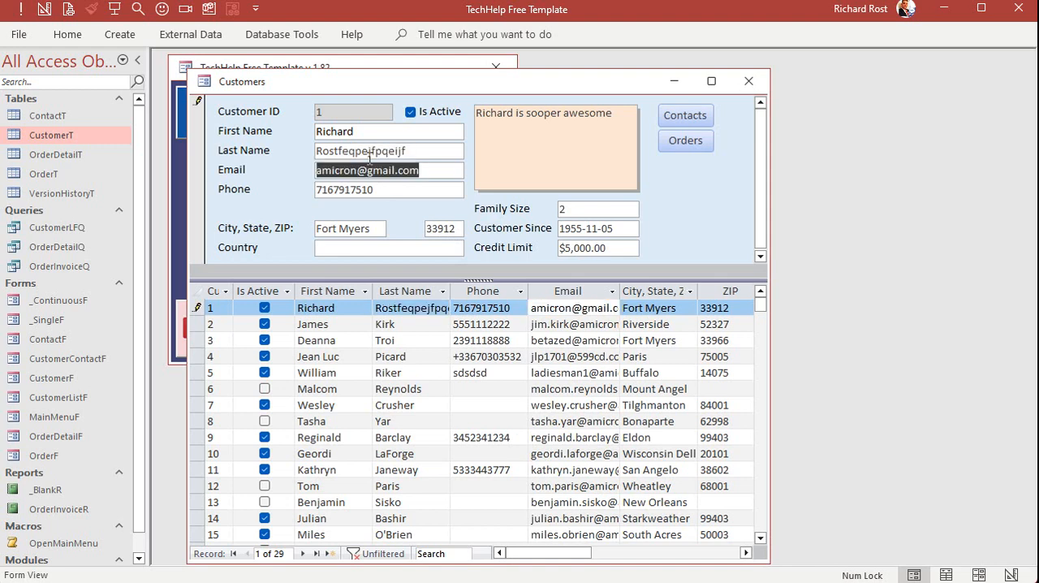
{"action": "type", "text": "eiiefjqiefqq"}
{"action": "key", "text": "Tab"}
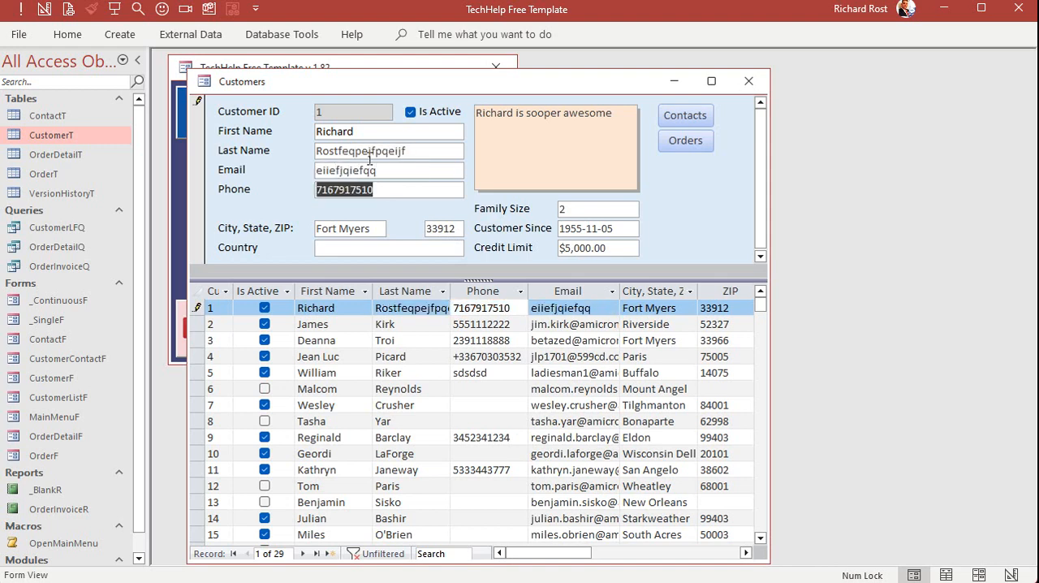
Delete the datasheet's Phone column and, after checking Design View, close the customer form with its design changes saved
{"action": "left_click", "coordinate": [468, 297]}
{"action": "key", "text": "Delete"}
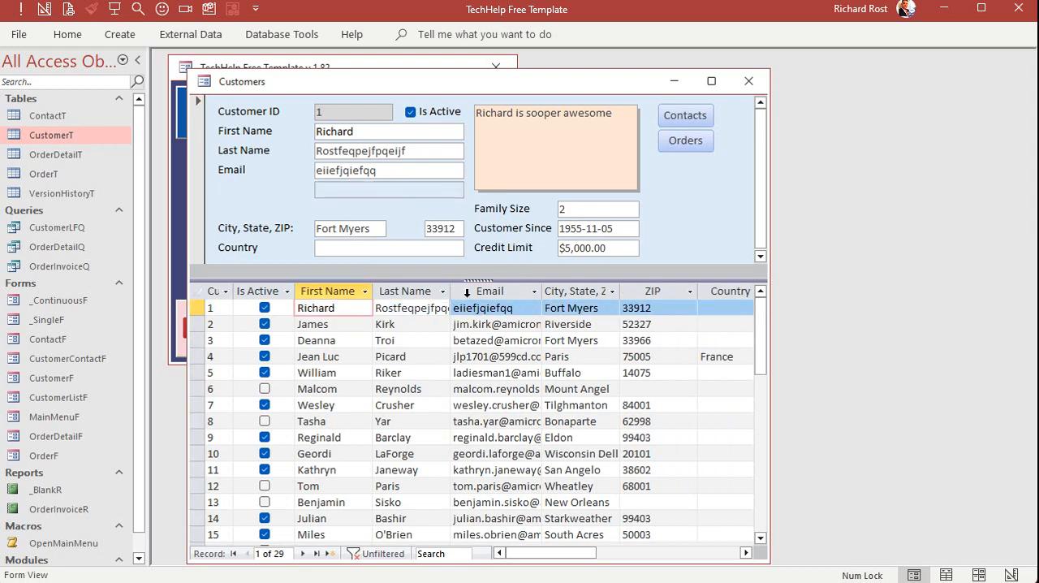
{"action": "right_click", "coordinate": [457, 84]}
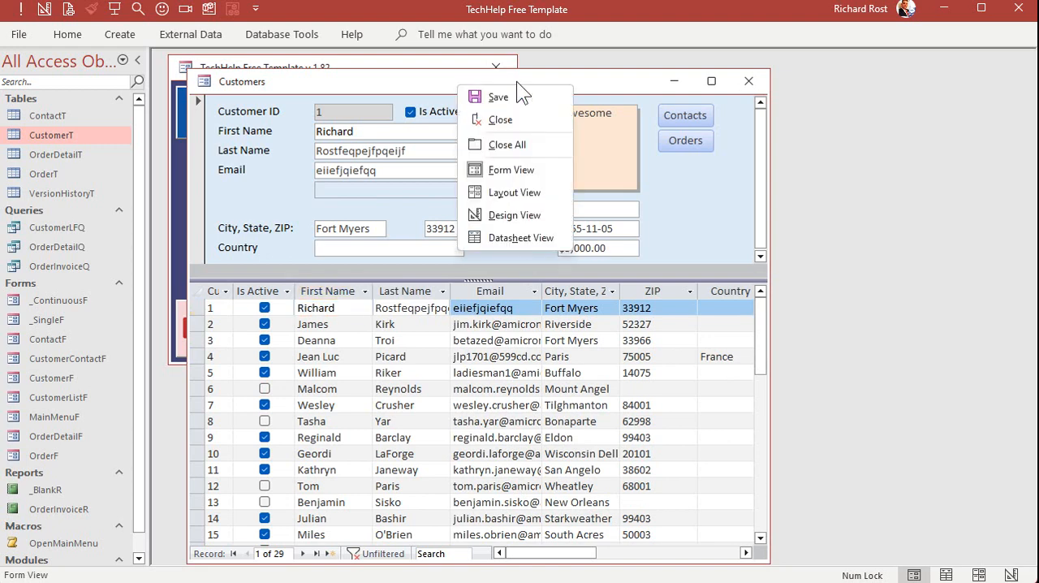
{"action": "left_click", "coordinate": [533, 210]}
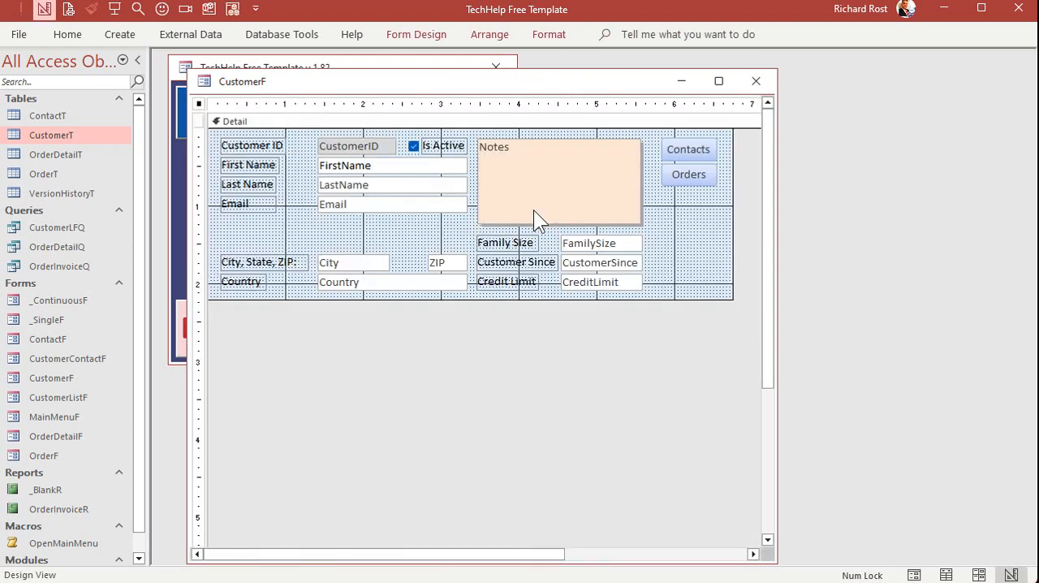
{"action": "left_click", "coordinate": [757, 82]}
{"action": "left_click", "coordinate": [393, 375]}
Reopen the customer form, shorten and move its window over the main menu, and close and reopen it to test its placement
{"action": "left_click", "coordinate": [287, 188]}
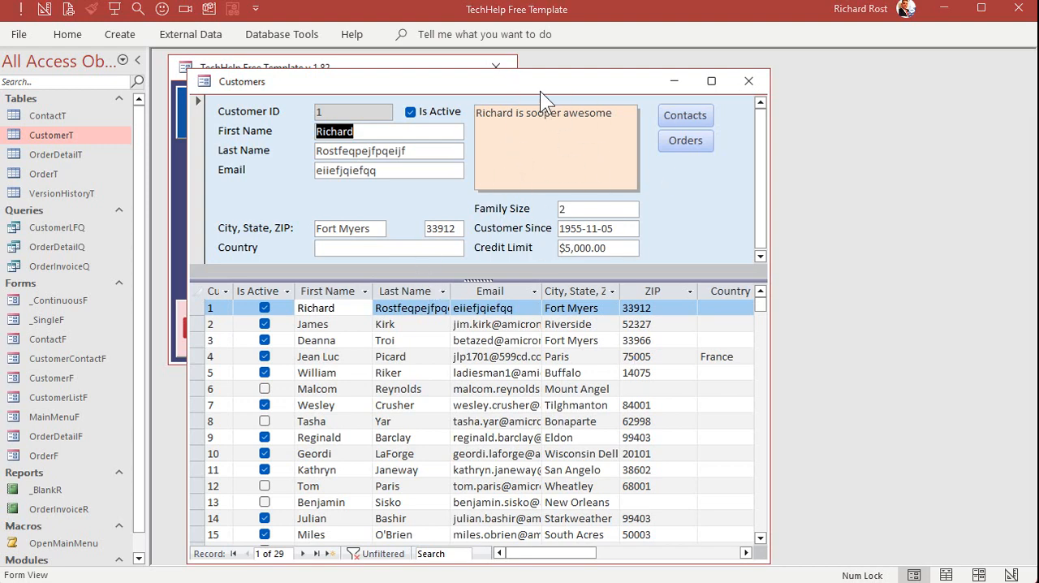
{"action": "left_click_drag", "start_coordinate": [540, 91], "coordinate": [547, 81]}
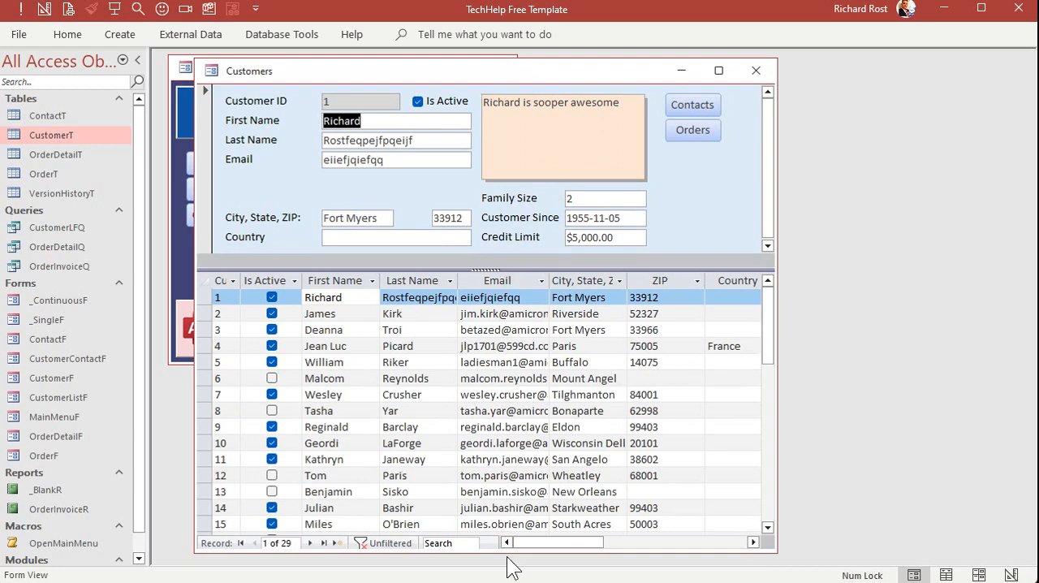
{"action": "left_click_drag", "start_coordinate": [509, 552], "coordinate": [507, 403]}
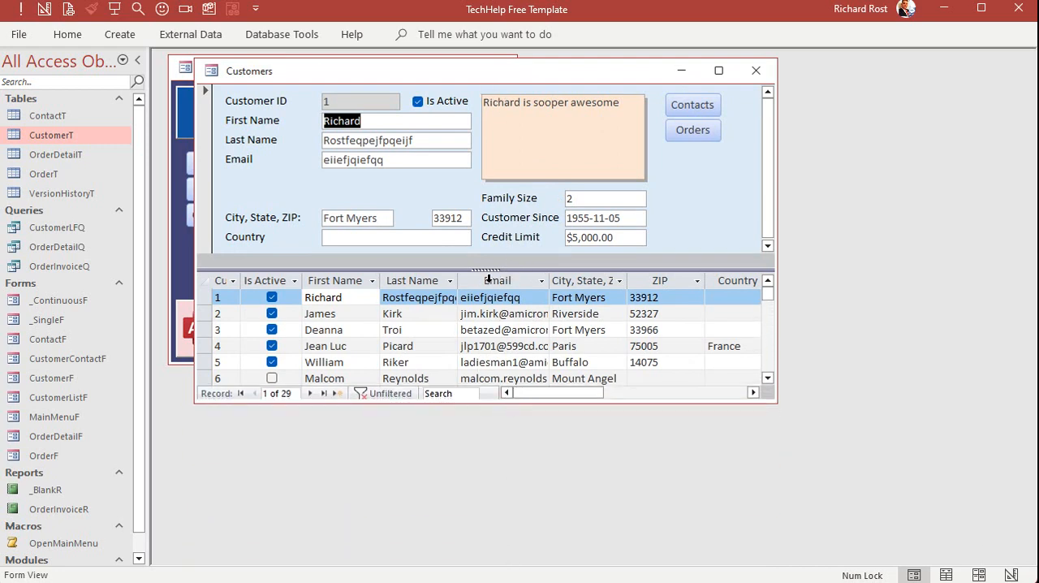
{"action": "left_click_drag", "start_coordinate": [531, 74], "coordinate": [577, 134]}
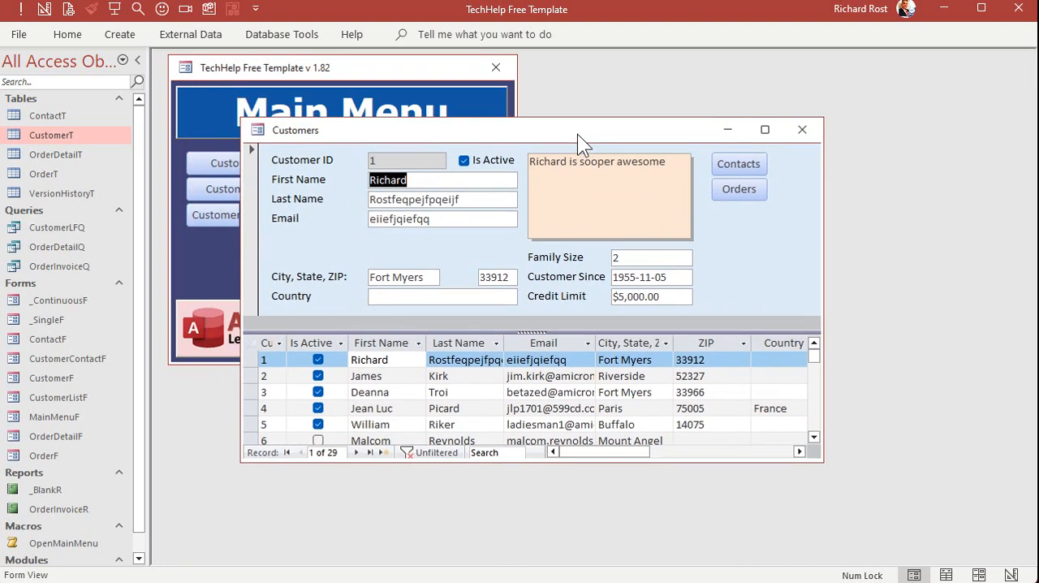
{"action": "left_click", "coordinate": [795, 137]}
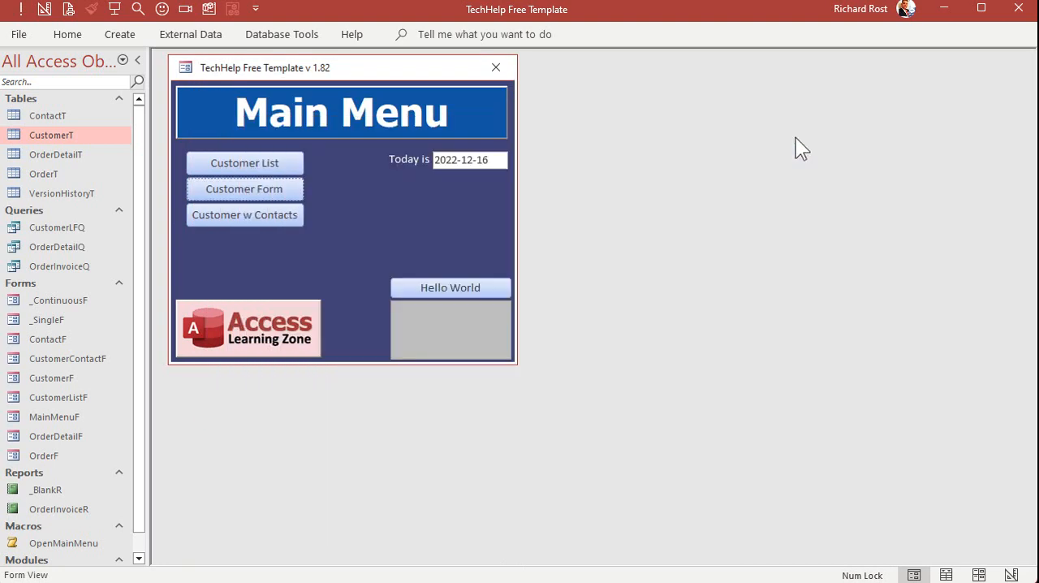
{"action": "left_click", "coordinate": [279, 196]}
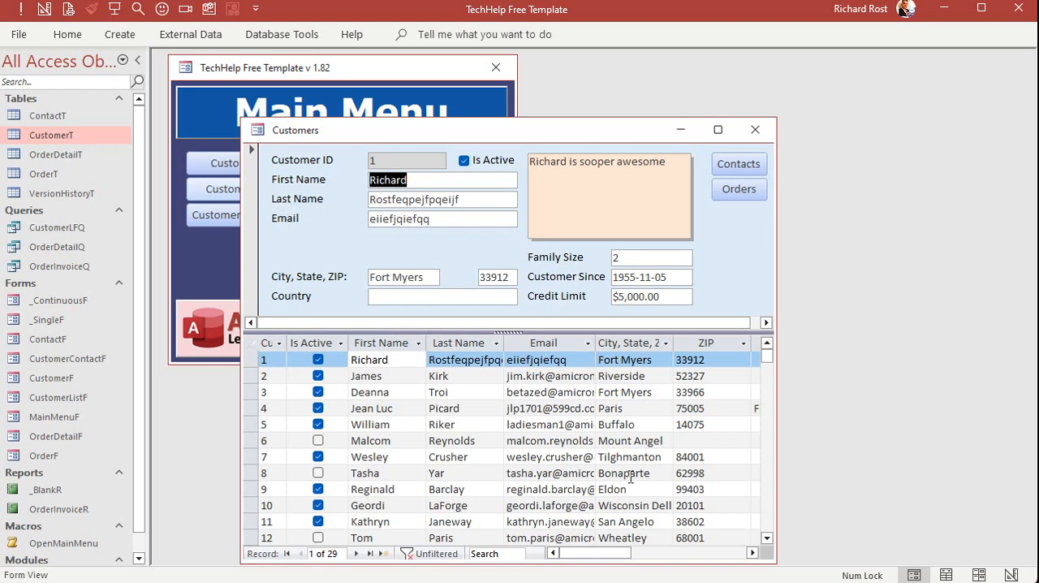
Close the customer form, open the customer list, move its window over the main menu's edge, lengthen it to about 21 rows, and close it
{"action": "left_click", "coordinate": [755, 129]}
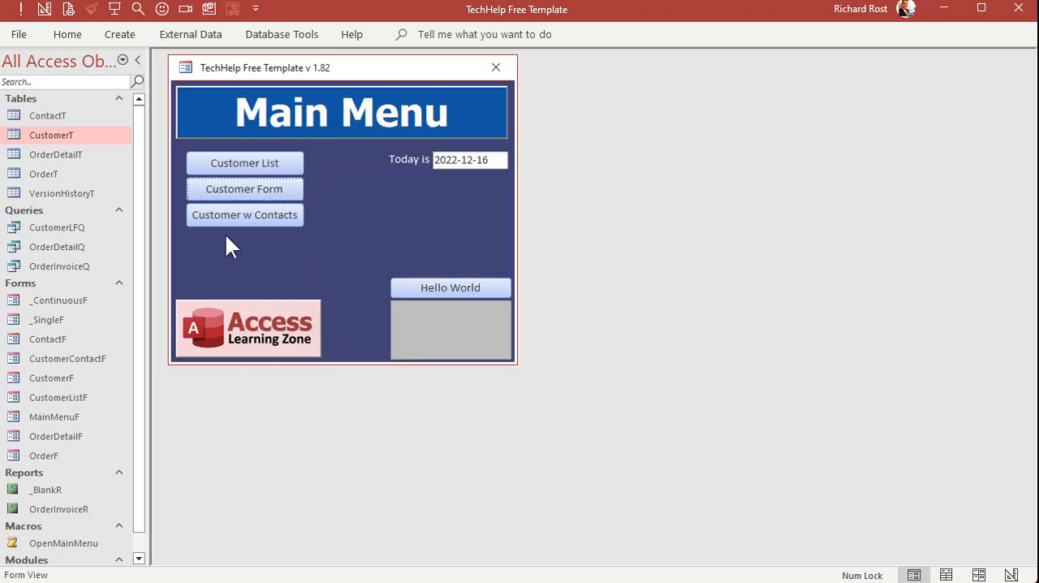
{"action": "left_click", "coordinate": [221, 167]}
{"action": "left_click_drag", "start_coordinate": [402, 96], "coordinate": [644, 94]}
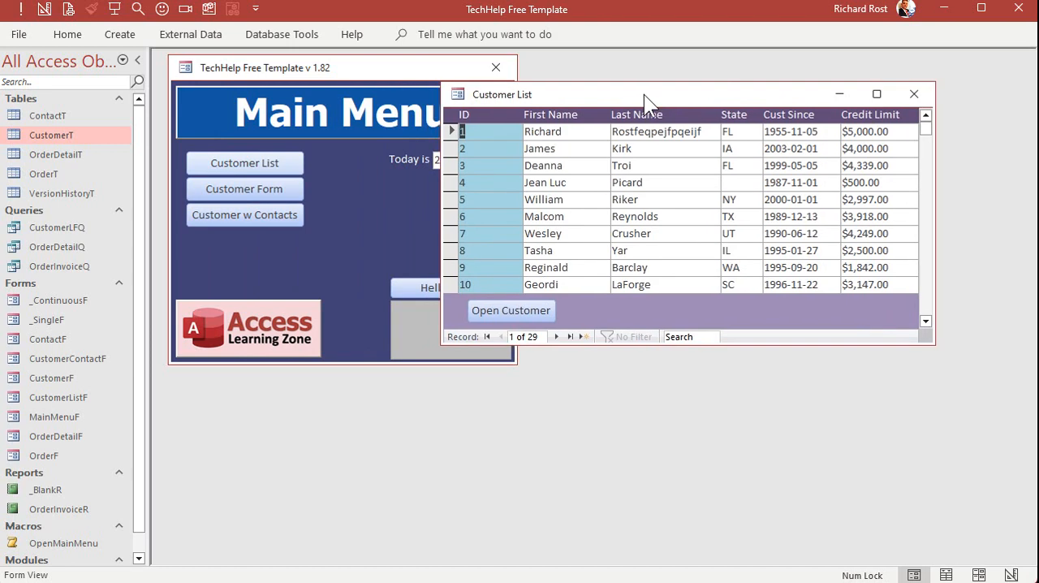
{"action": "left_click_drag", "start_coordinate": [734, 345], "coordinate": [749, 534]}
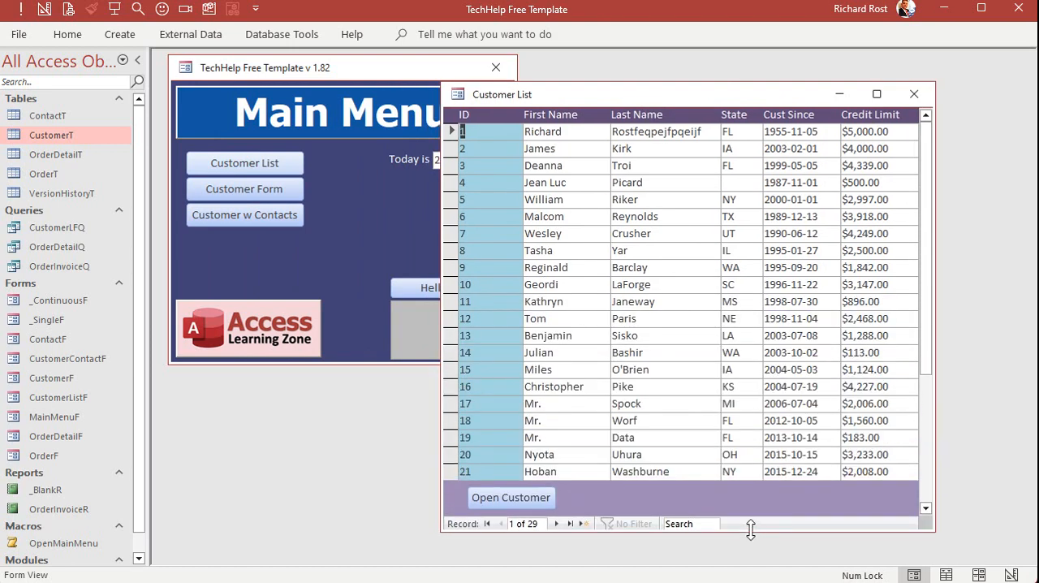
{"action": "left_click", "coordinate": [914, 94]}
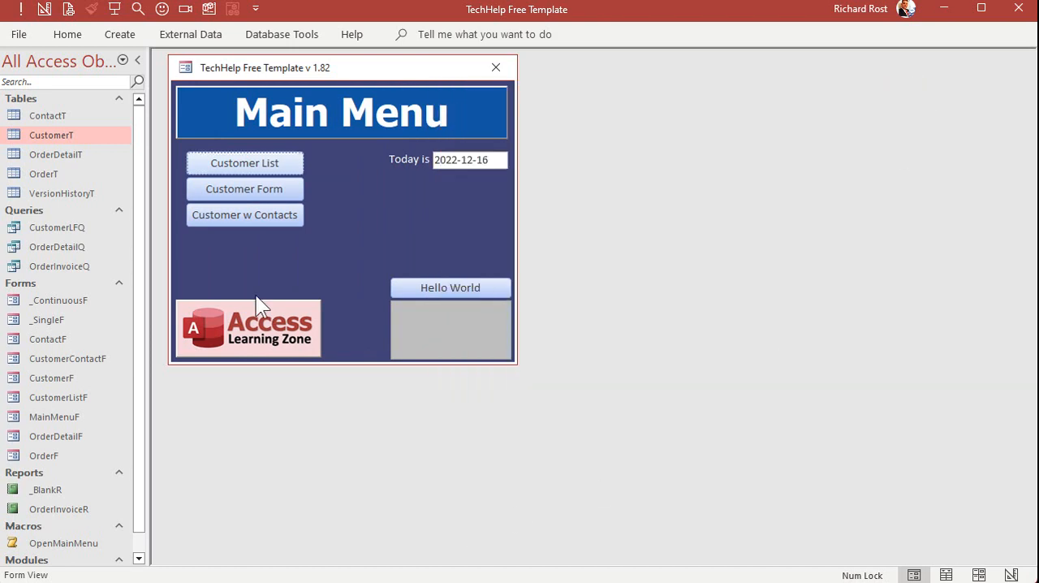
After opening and closing the customer with contacts form, reopen the customer list, shorten it to about five rows, move it beside the main menu, and close it
{"action": "left_click", "coordinate": [217, 222]}
{"action": "left_click", "coordinate": [775, 92]}
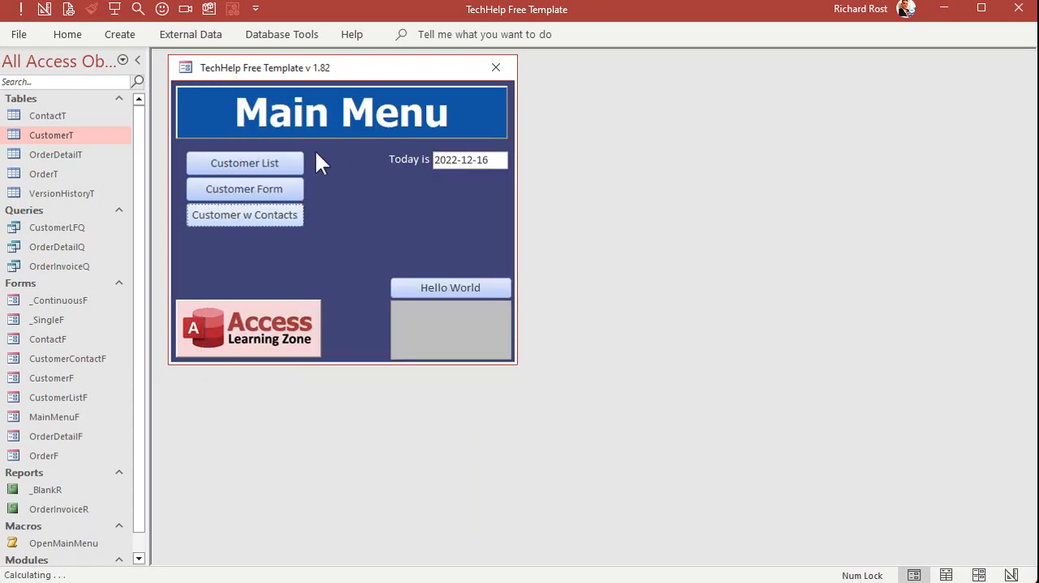
{"action": "left_click", "coordinate": [271, 159]}
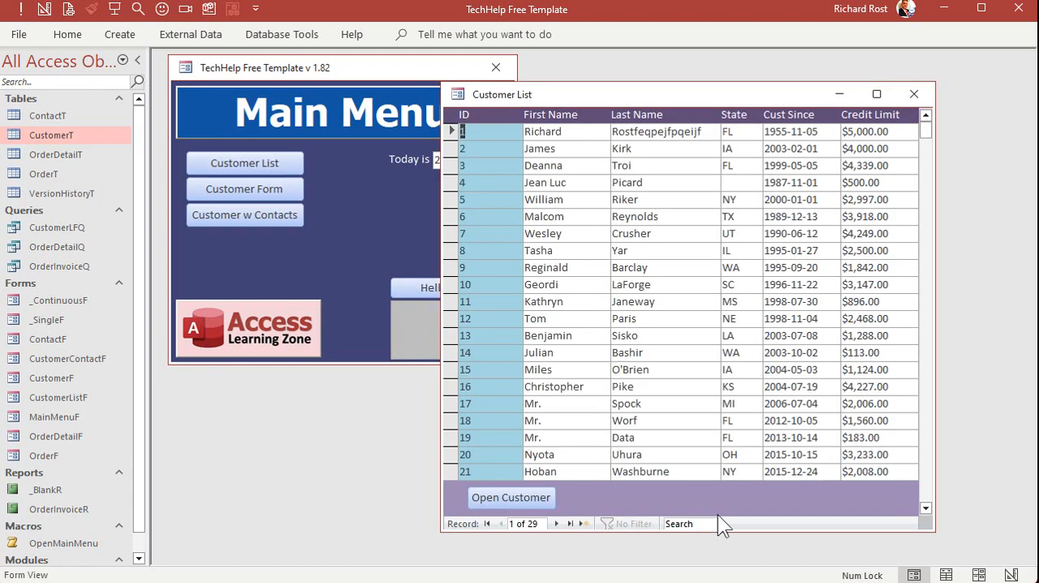
{"action": "left_click_drag", "start_coordinate": [724, 534], "coordinate": [707, 266]}
{"action": "left_click_drag", "start_coordinate": [698, 96], "coordinate": [779, 72]}
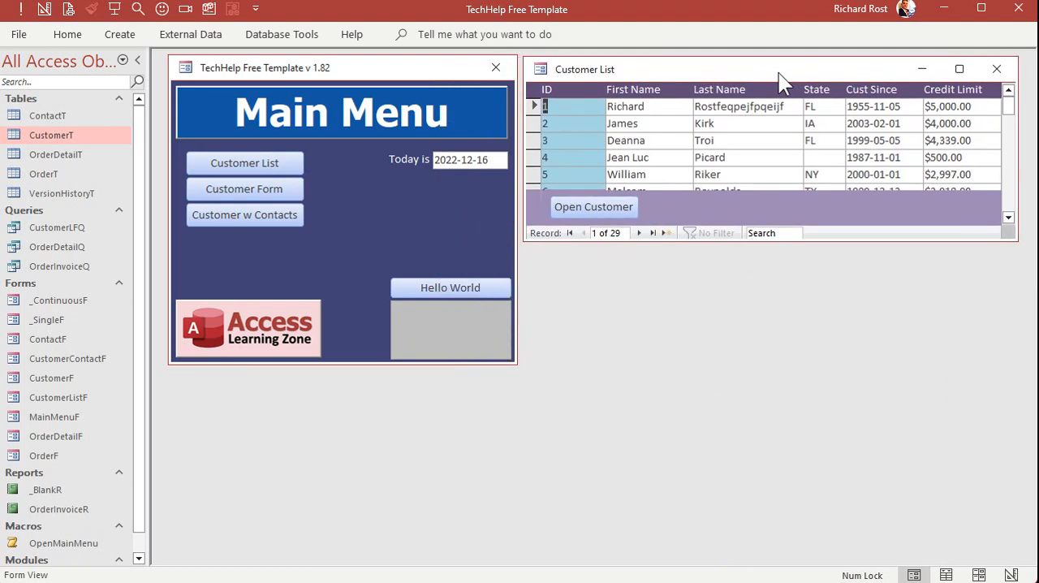
{"action": "left_click", "coordinate": [995, 71]}
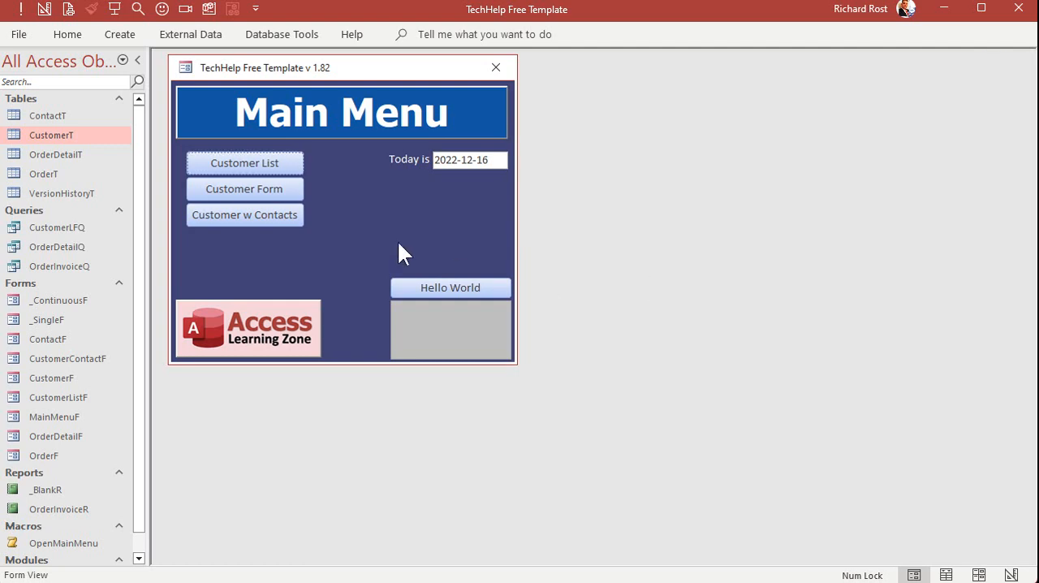
Reopen and close the customer form and then the customer list to check their window placement
{"action": "left_click", "coordinate": [254, 192]}
{"action": "left_click", "coordinate": [751, 128]}
{"action": "left_click", "coordinate": [267, 162]}
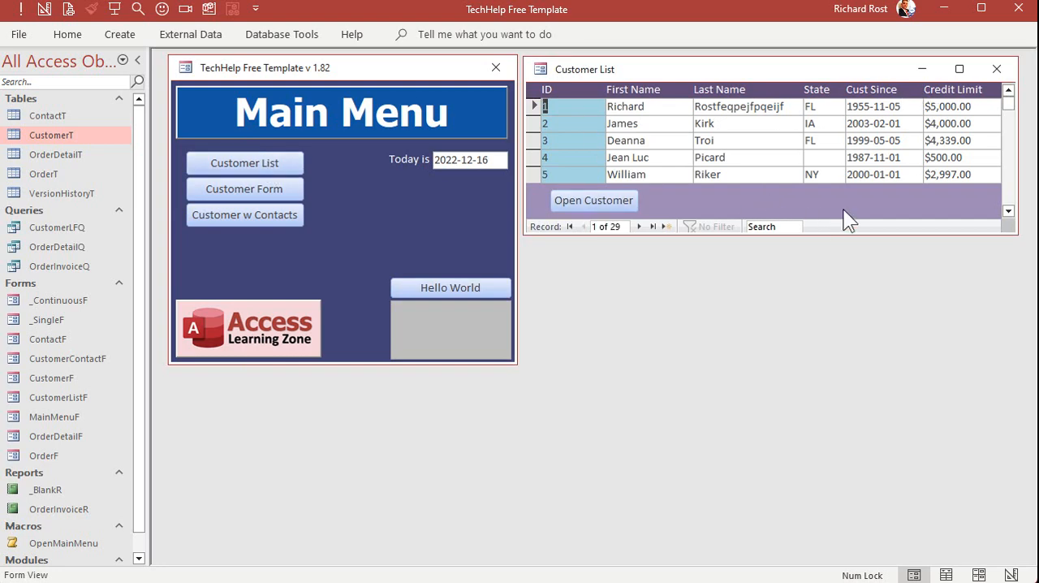
{"action": "left_click", "coordinate": [997, 69]}
Reopen the customer form, move it over the main menu, raise the splitter to just below Email, shorten the window, and close the form
{"action": "left_click", "coordinate": [243, 191]}
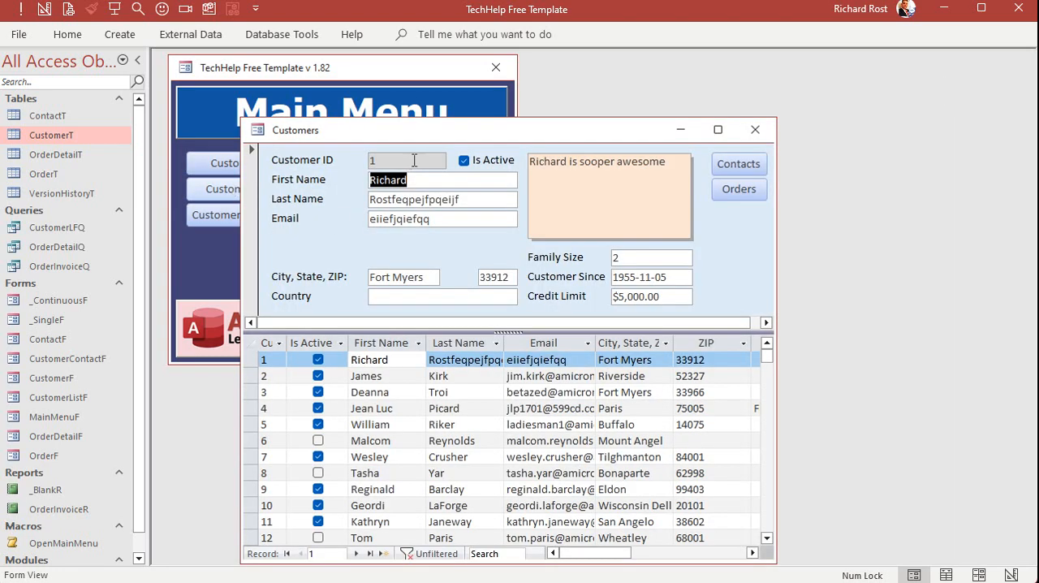
{"action": "left_click_drag", "start_coordinate": [414, 134], "coordinate": [335, 67]}
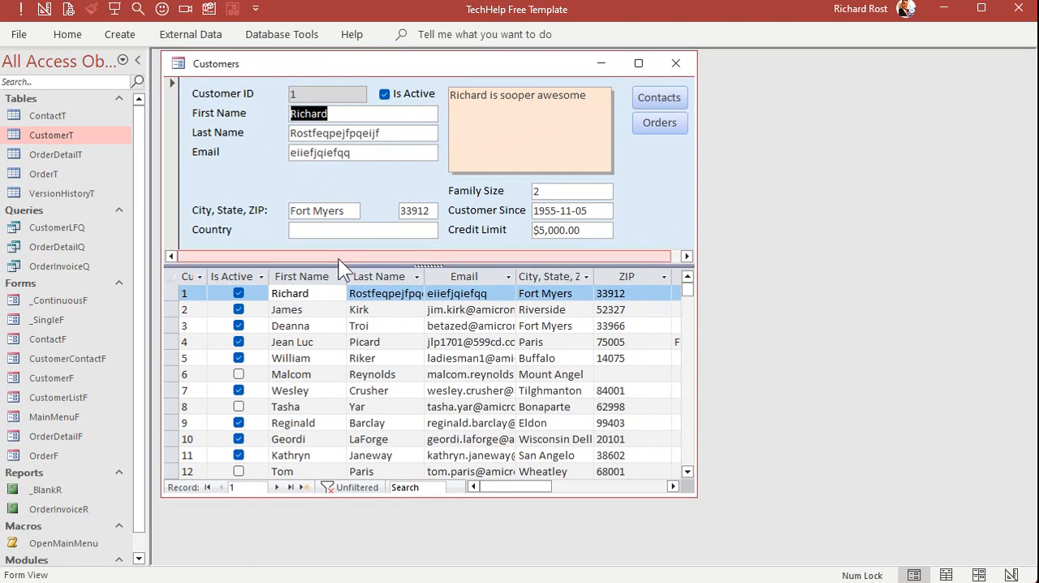
{"action": "left_click_drag", "start_coordinate": [337, 258], "coordinate": [341, 180]}
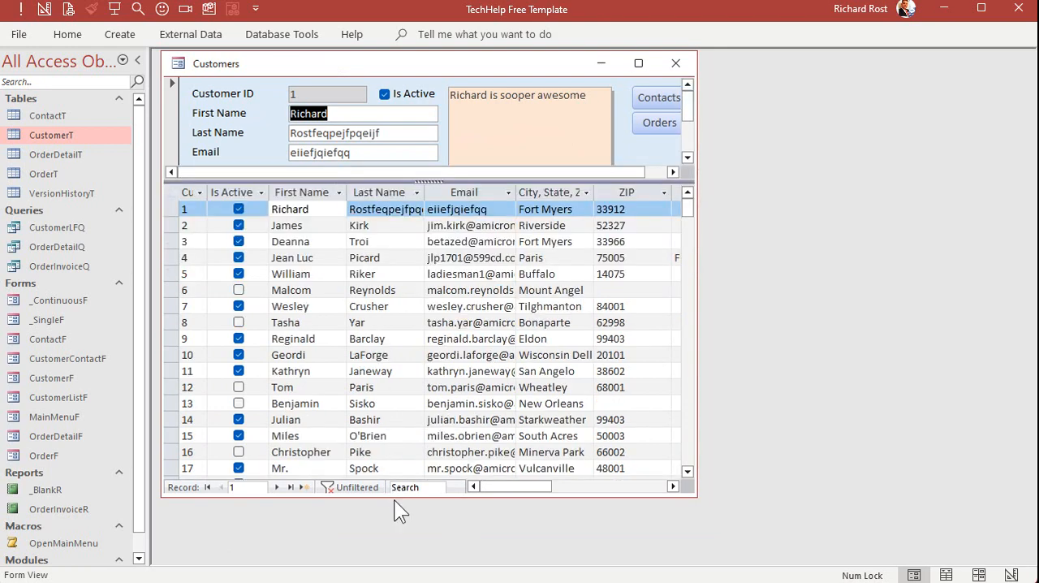
{"action": "left_click_drag", "start_coordinate": [396, 496], "coordinate": [409, 322]}
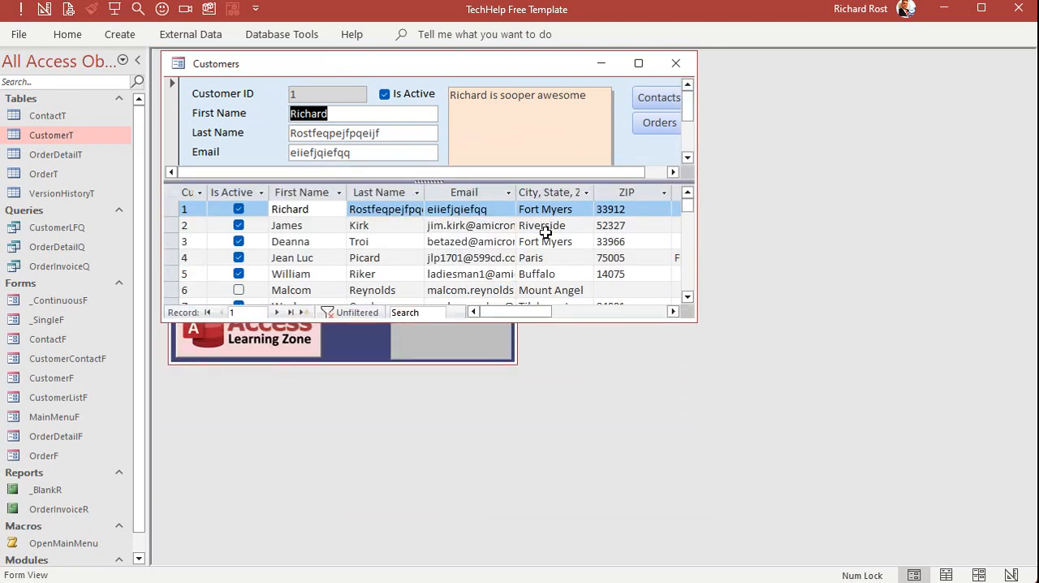
{"action": "left_click", "coordinate": [663, 67]}
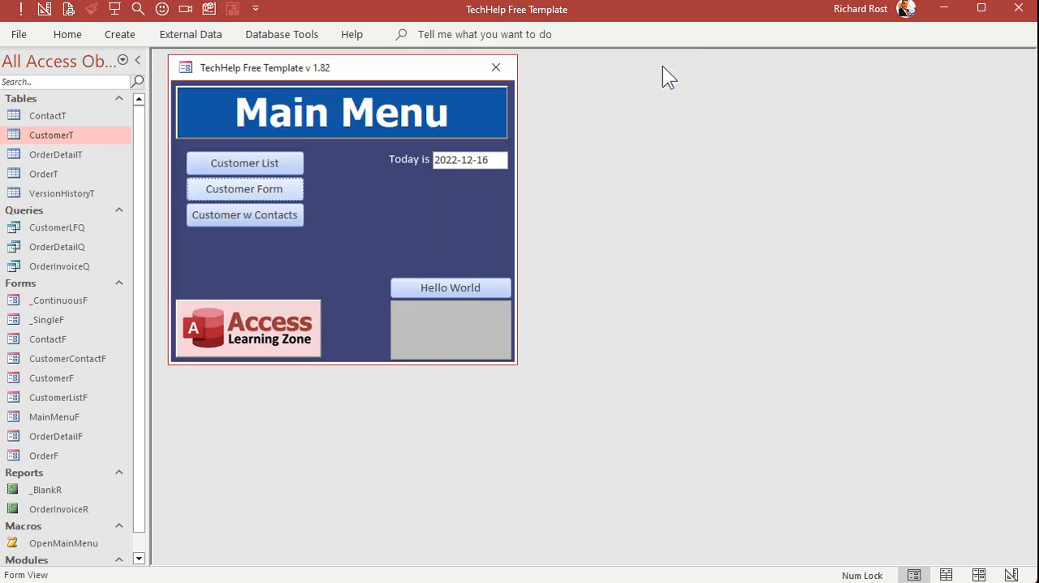
Reopen the customer form, lower the splitter to just below the Country field, shift the window off the main menu's edge, and close it
{"action": "left_click", "coordinate": [272, 193]}
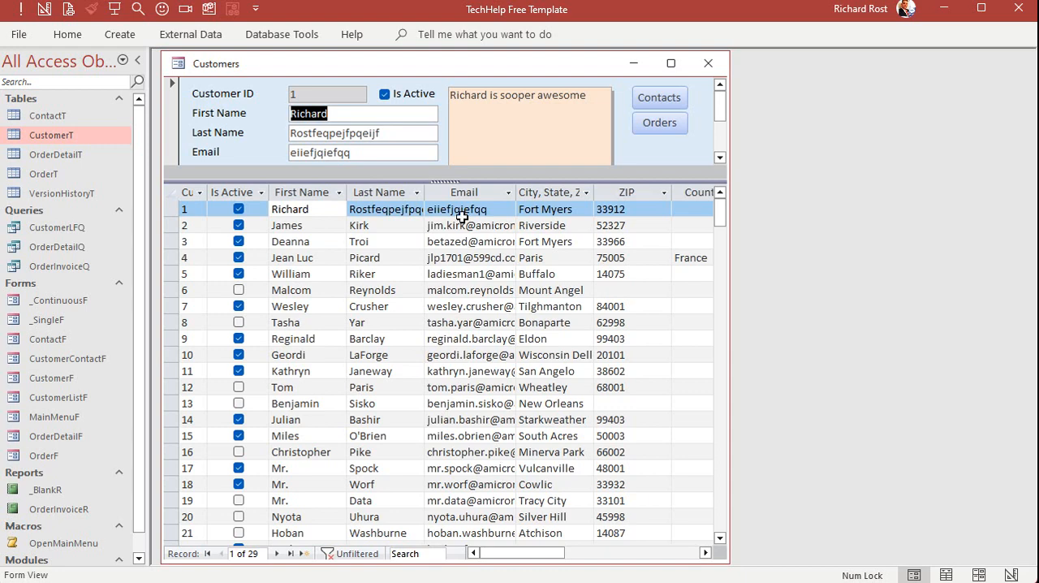
{"action": "left_click_drag", "start_coordinate": [462, 181], "coordinate": [461, 273]}
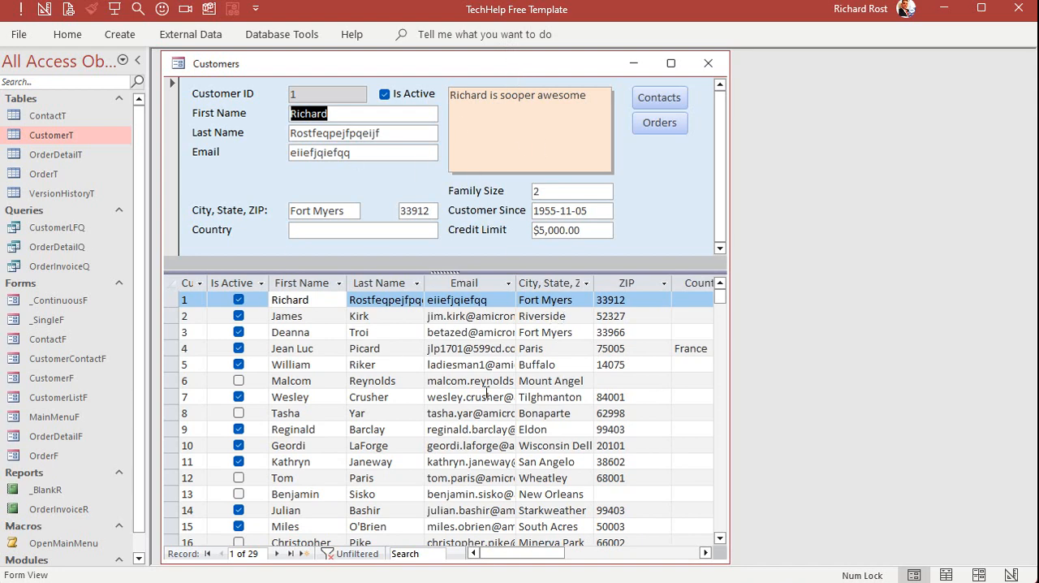
{"action": "left_click_drag", "start_coordinate": [468, 72], "coordinate": [556, 70]}
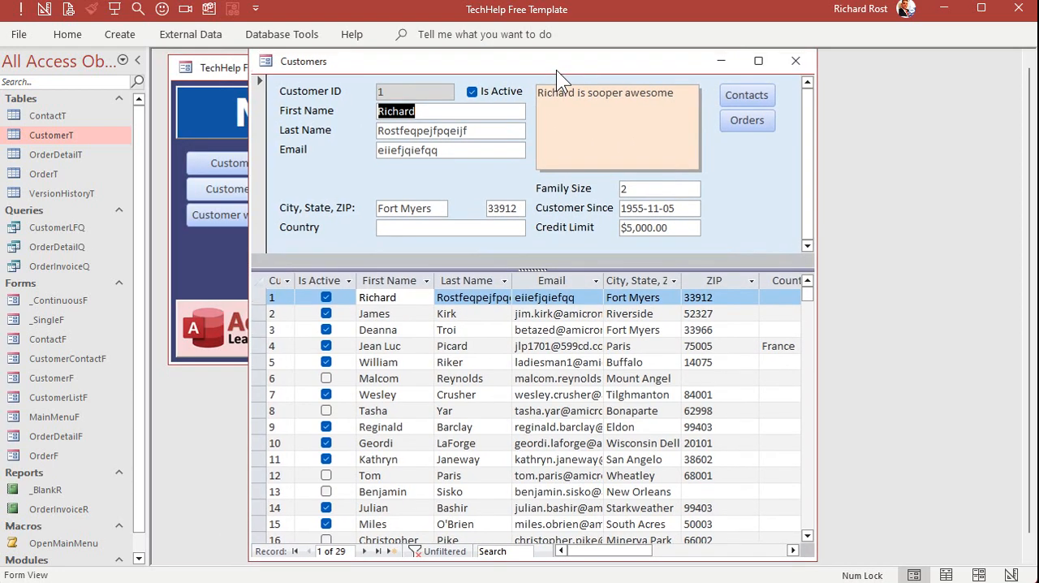
{"action": "key", "text": "ctrl+F4"}
Reopen the customer form, reposition and shorten its window so the main menu partly shows, browse its datasheet, and close it
{"action": "left_click", "coordinate": [292, 186]}
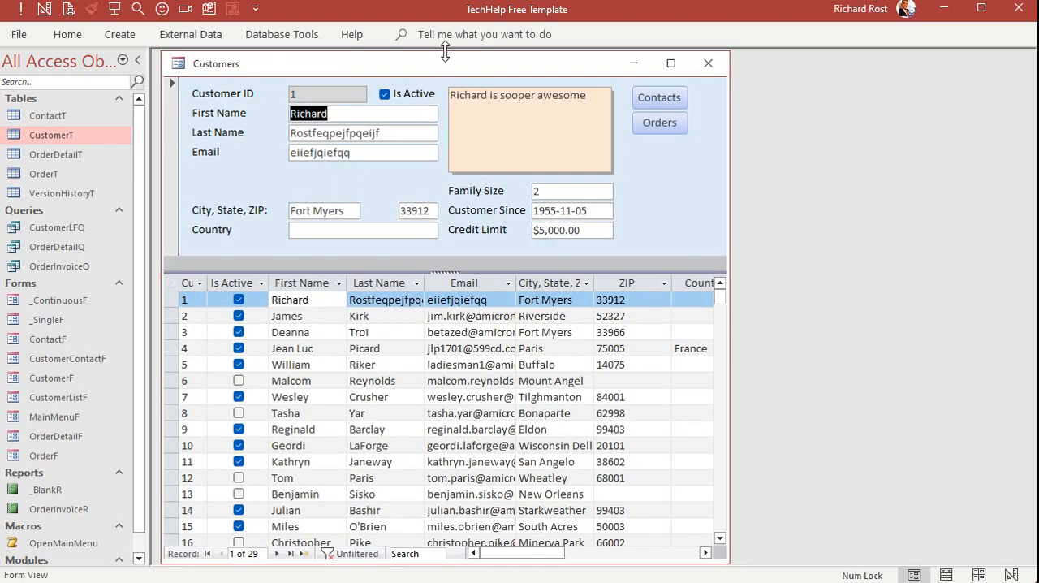
{"action": "left_click_drag", "start_coordinate": [445, 51], "coordinate": [558, 114]}
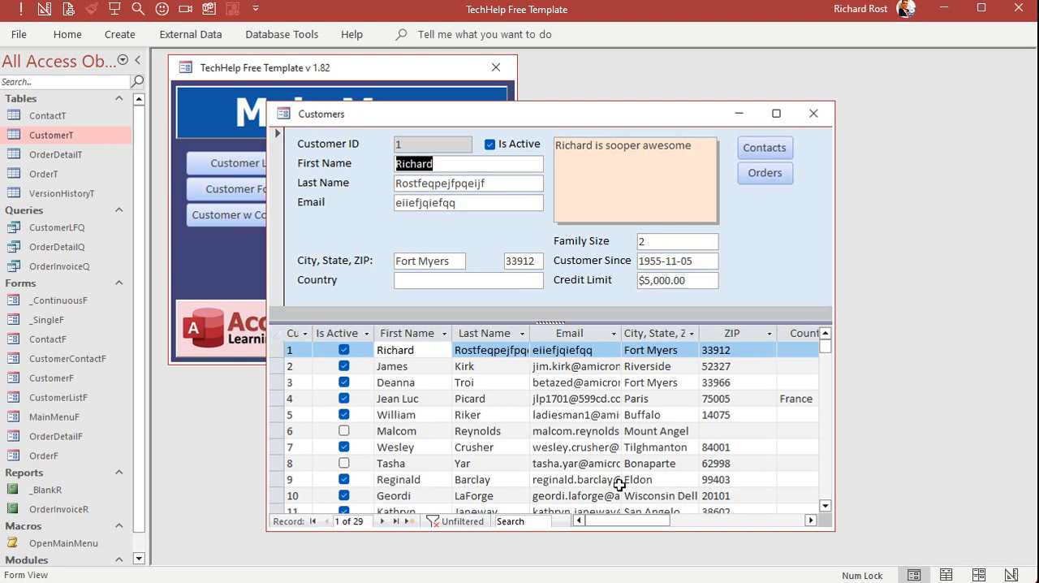
{"action": "scroll", "coordinate": [581, 428], "scroll_direction": "down", "scroll_amount": 5}
{"action": "scroll", "coordinate": [580, 428], "scroll_direction": "up", "scroll_amount": 5}
{"action": "left_click", "coordinate": [814, 113]}
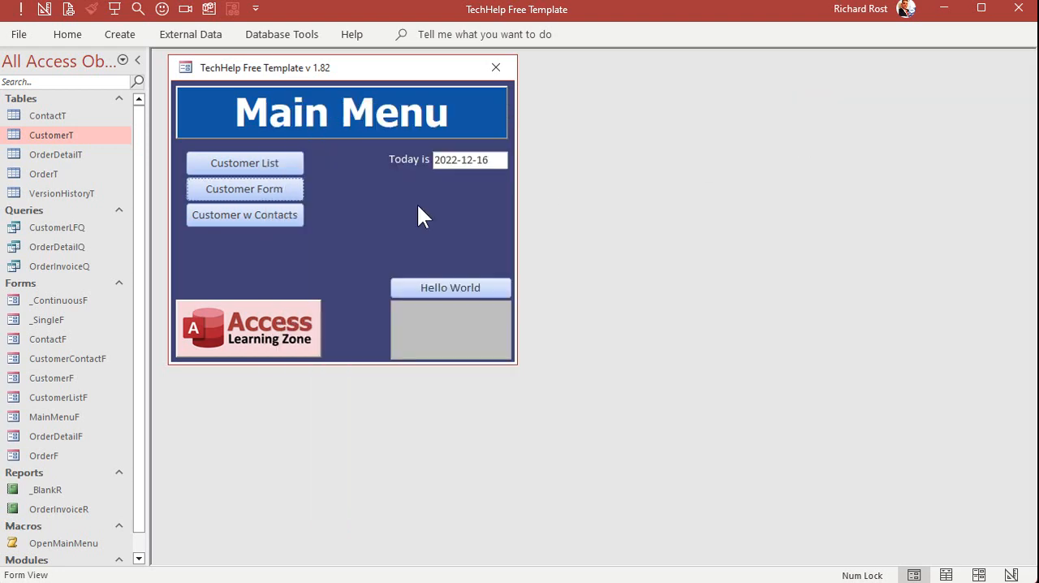
Open the customer list, lengthen its window to about 16 rows, and close it; reopen and close the customer form to compare its placement
{"action": "left_click", "coordinate": [234, 164]}
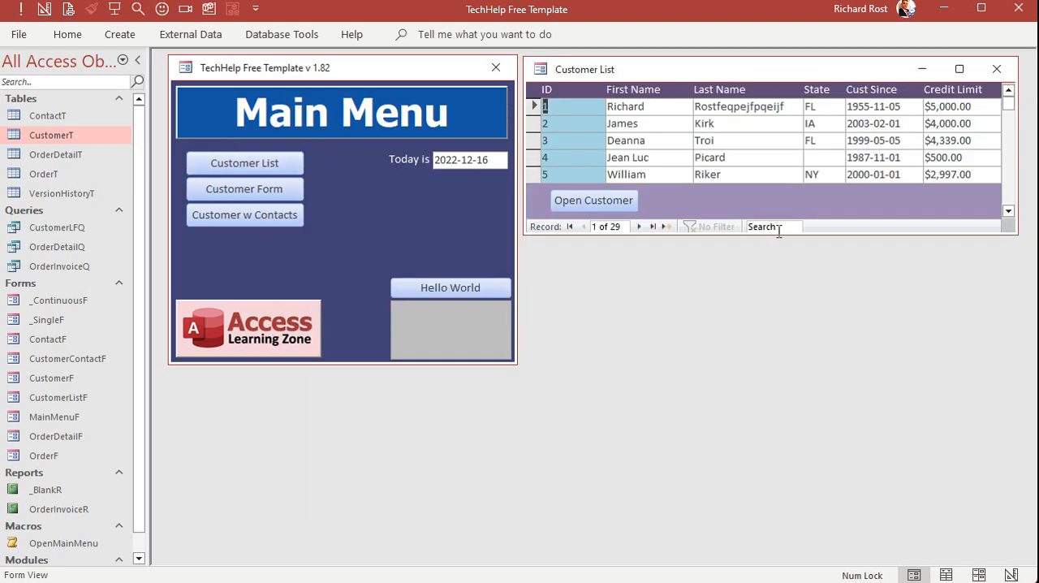
{"action": "left_click_drag", "start_coordinate": [777, 234], "coordinate": [792, 424]}
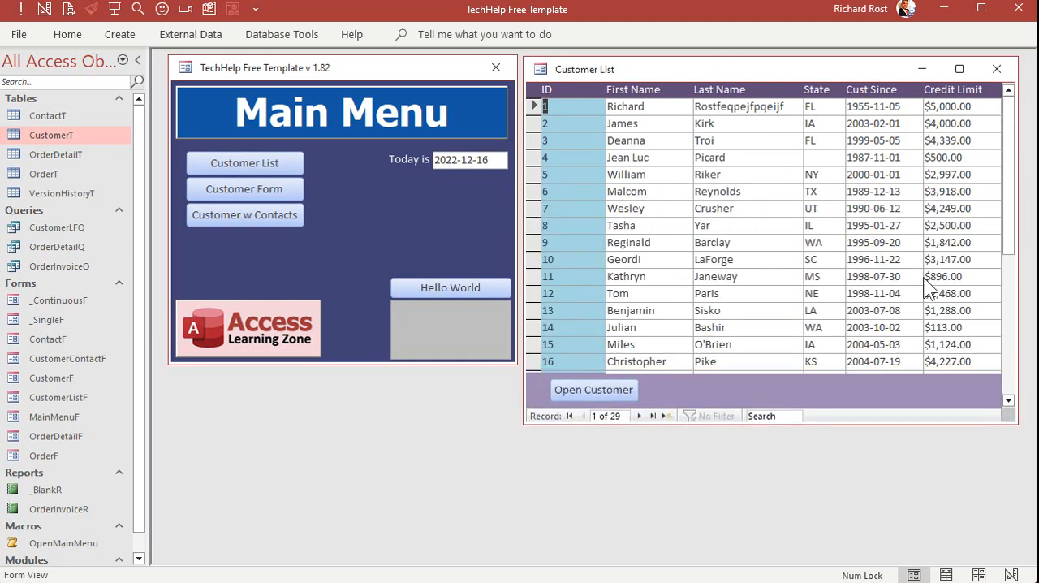
{"action": "left_click", "coordinate": [995, 69]}
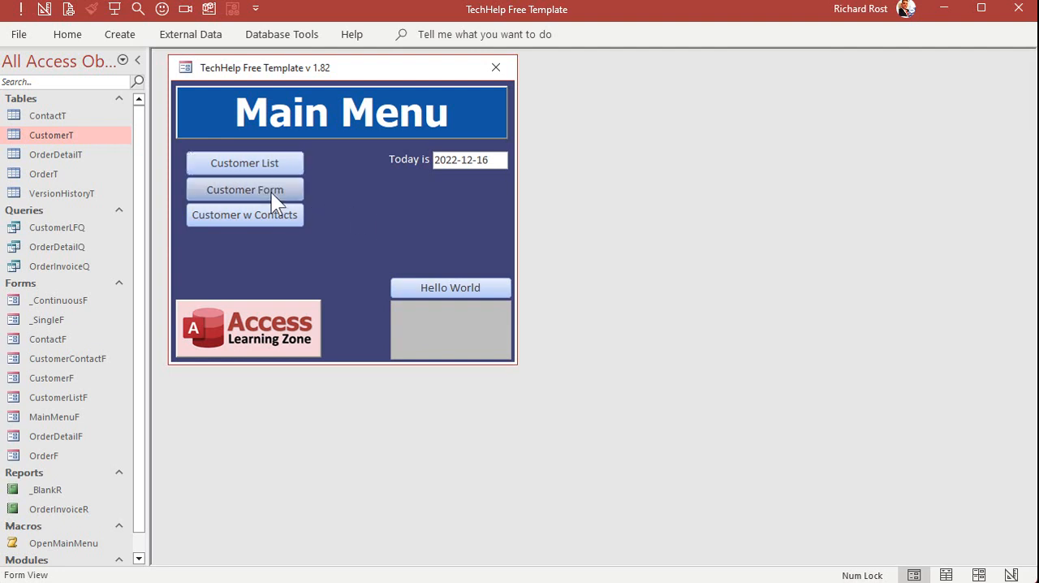
{"action": "left_click", "coordinate": [271, 192]}
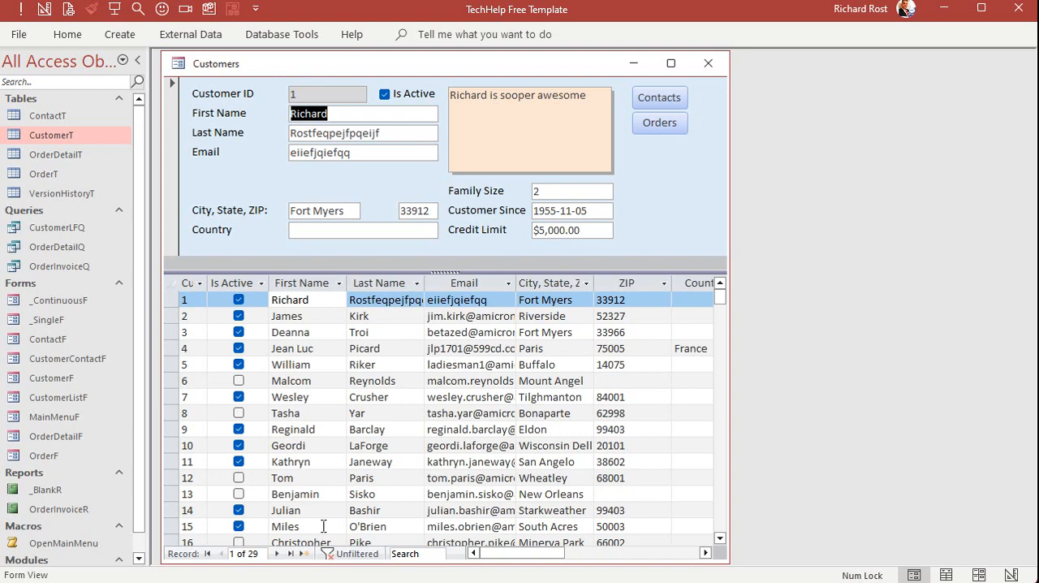
{"action": "left_click", "coordinate": [707, 65]}
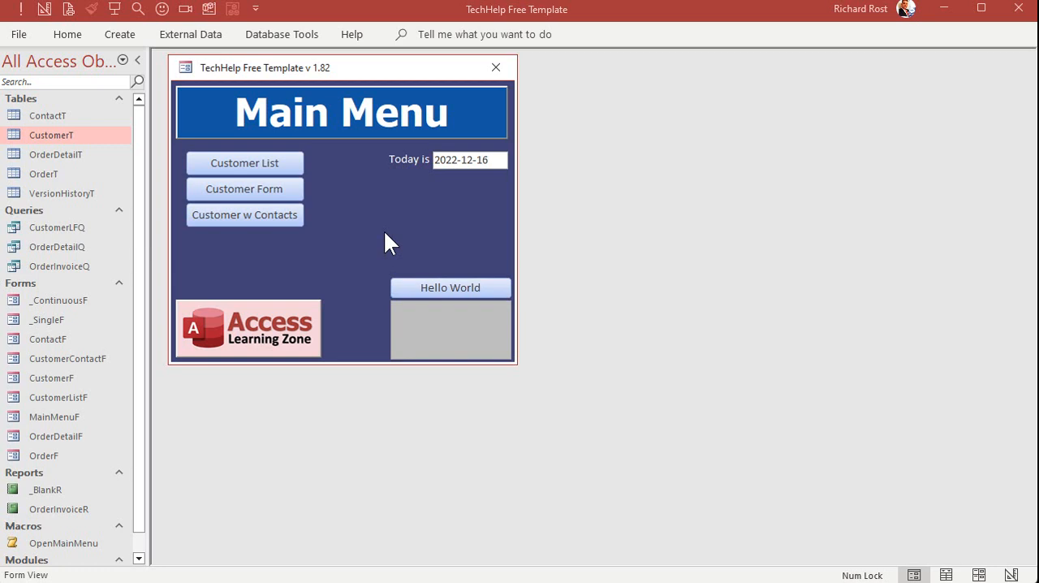
Reopen the customer form and view the fifth, eighth and twelfth customer records by selecting them in the datasheet
{"action": "left_click", "coordinate": [285, 185]}
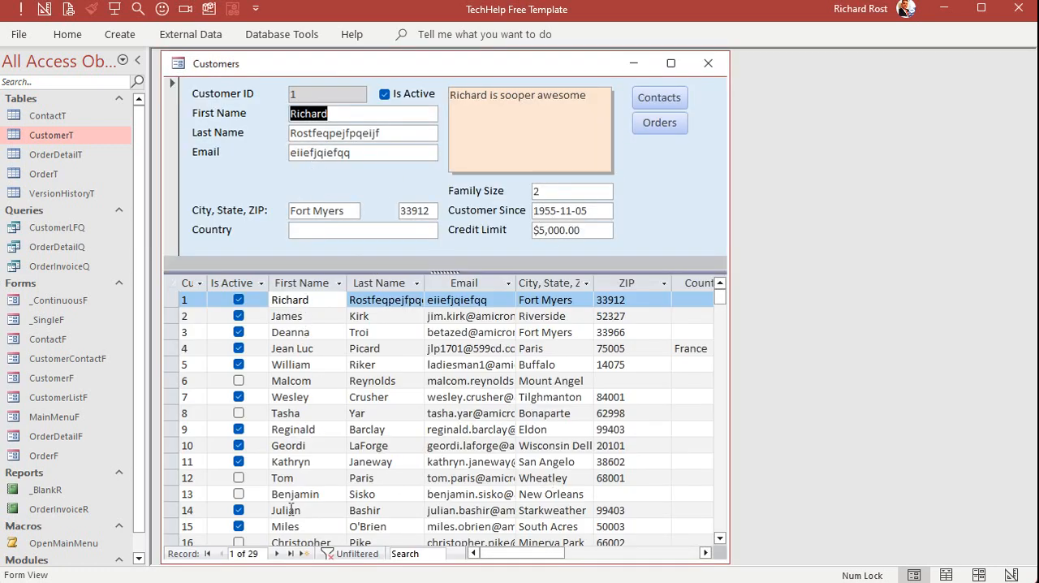
{"action": "left_click", "coordinate": [520, 364]}
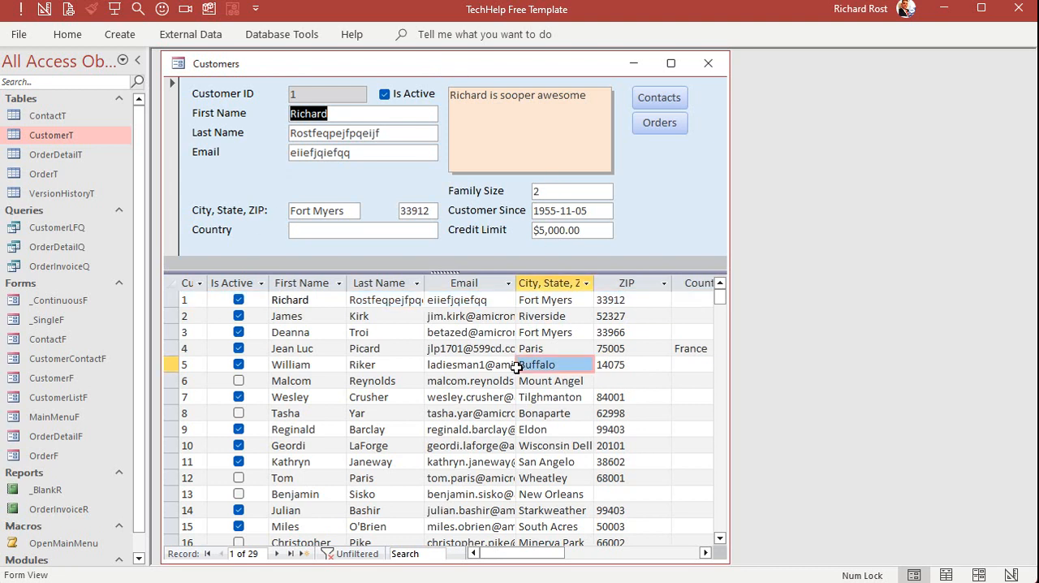
{"action": "left_click", "coordinate": [475, 414]}
{"action": "left_click", "coordinate": [469, 475]}
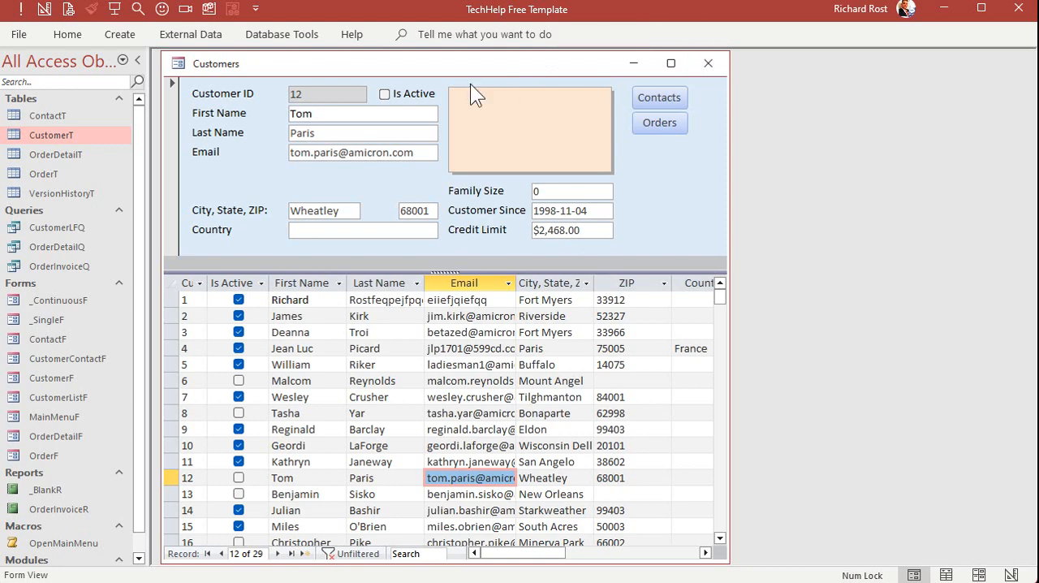
In Design View, set the customer form's Default View to Single Form and close the form with the design changes saved
{"action": "right_click", "coordinate": [465, 63]}
{"action": "left_click", "coordinate": [505, 191]}
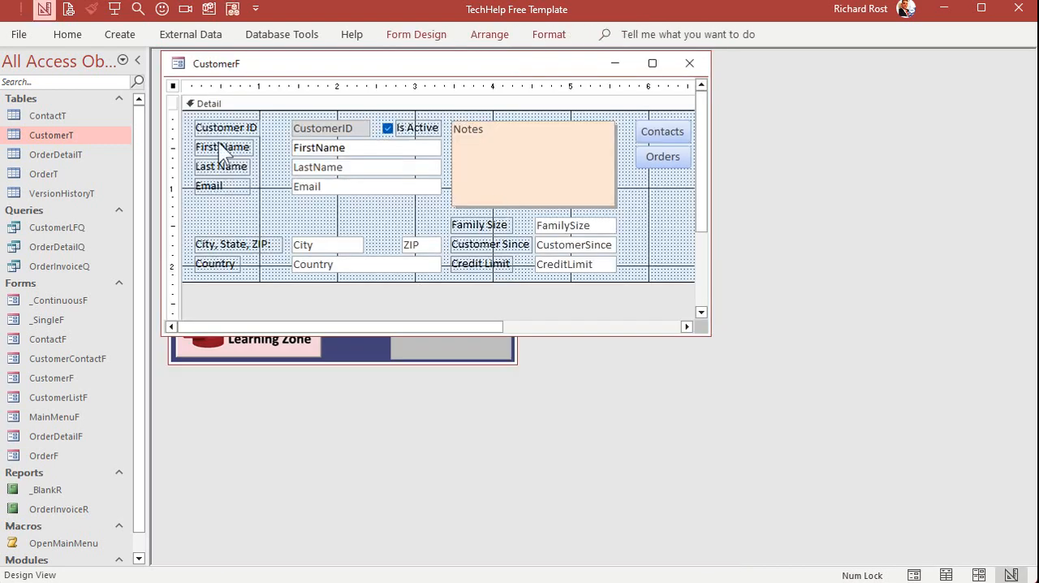
{"action": "double_click", "coordinate": [172, 84]}
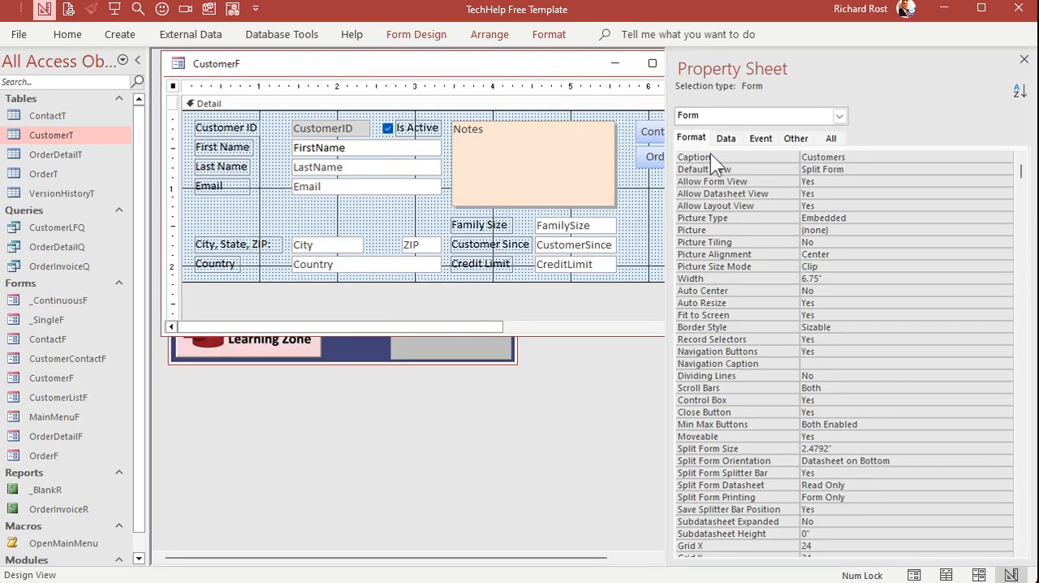
{"action": "left_click", "coordinate": [864, 169]}
{"action": "left_click", "coordinate": [1004, 170]}
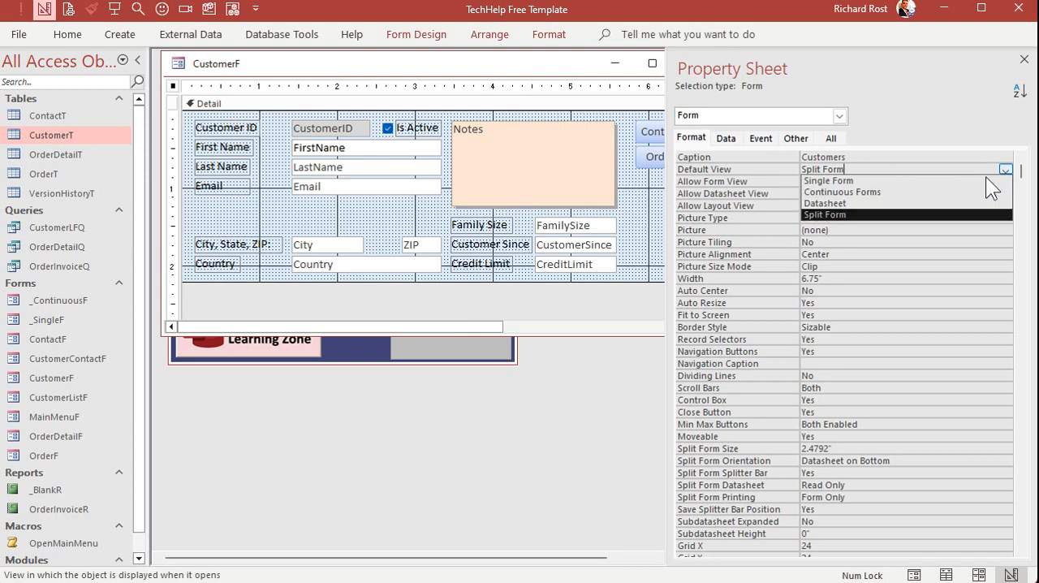
{"action": "left_click", "coordinate": [907, 179]}
{"action": "left_click", "coordinate": [1024, 59]}
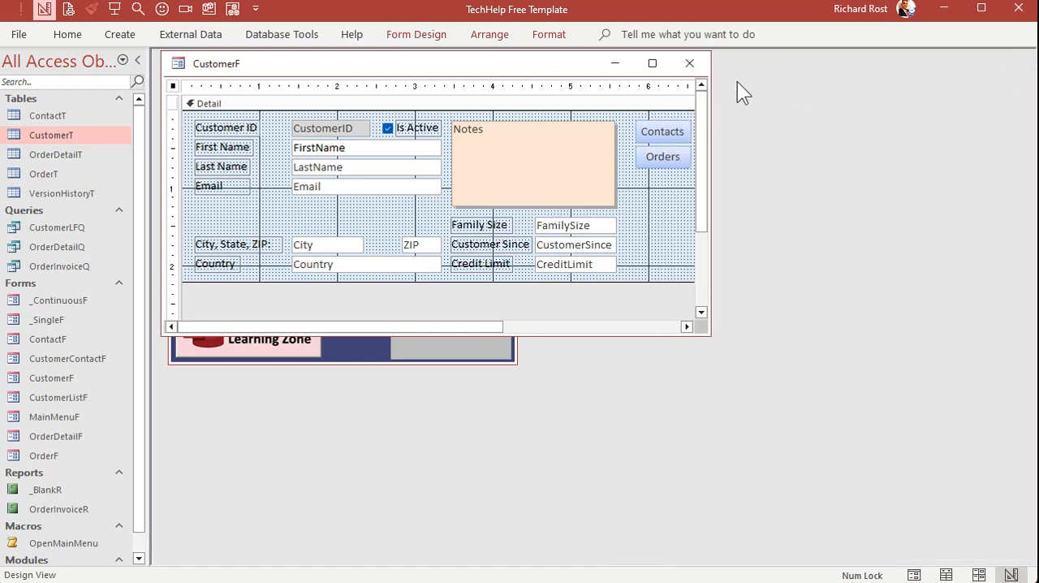
{"action": "left_click", "coordinate": [689, 63]}
{"action": "left_click", "coordinate": [382, 374]}
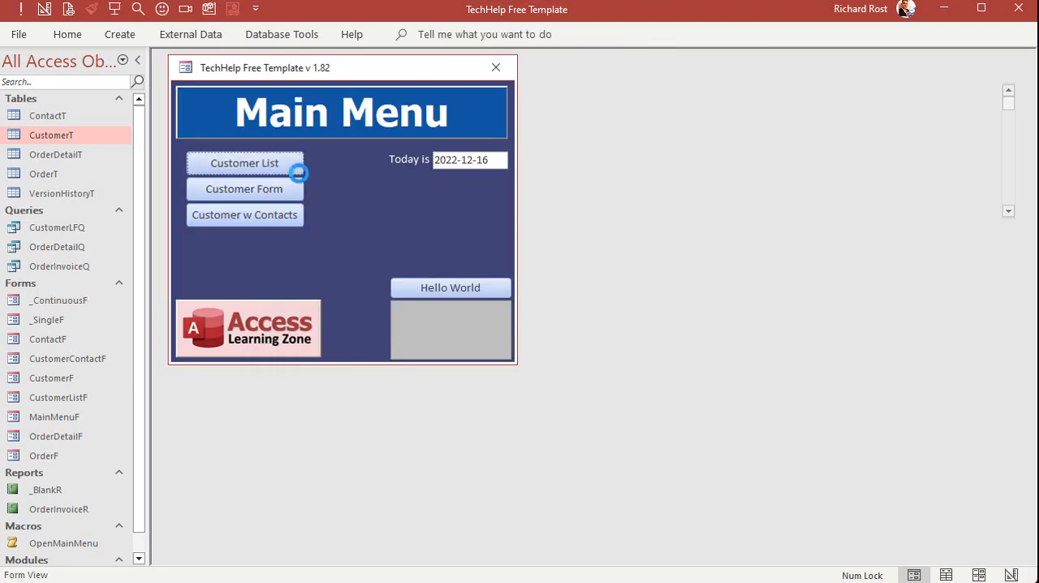
Open the customer form alongside the customer list and place its window below the list
{"action": "left_click", "coordinate": [281, 189]}
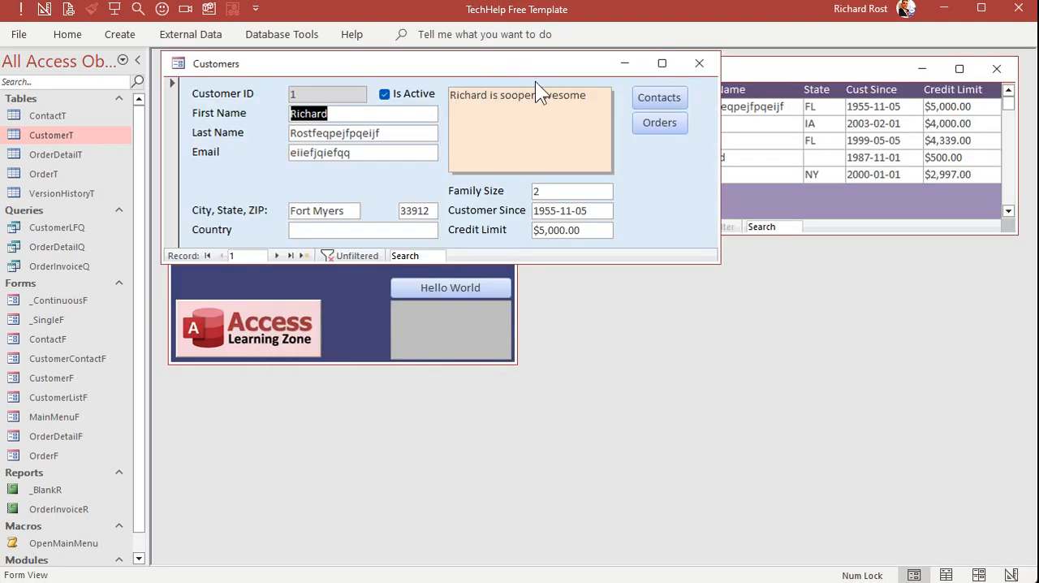
{"action": "left_click_drag", "start_coordinate": [535, 81], "coordinate": [588, 307]}
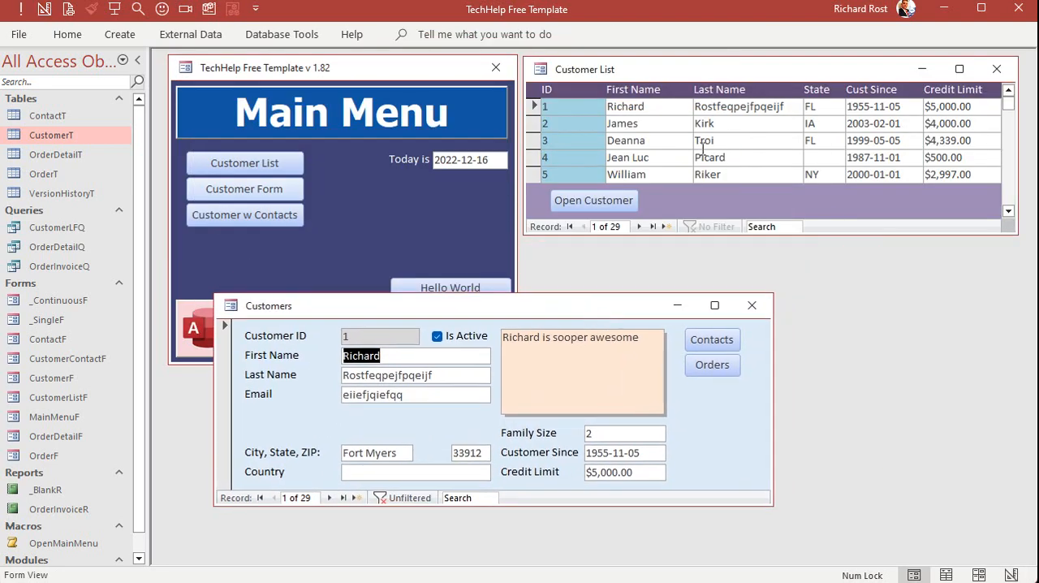
Open the customer list in Design View, lengthen its window, and inspect the Detail, Form Header and Form Footer sections
{"action": "left_click", "coordinate": [719, 62]}
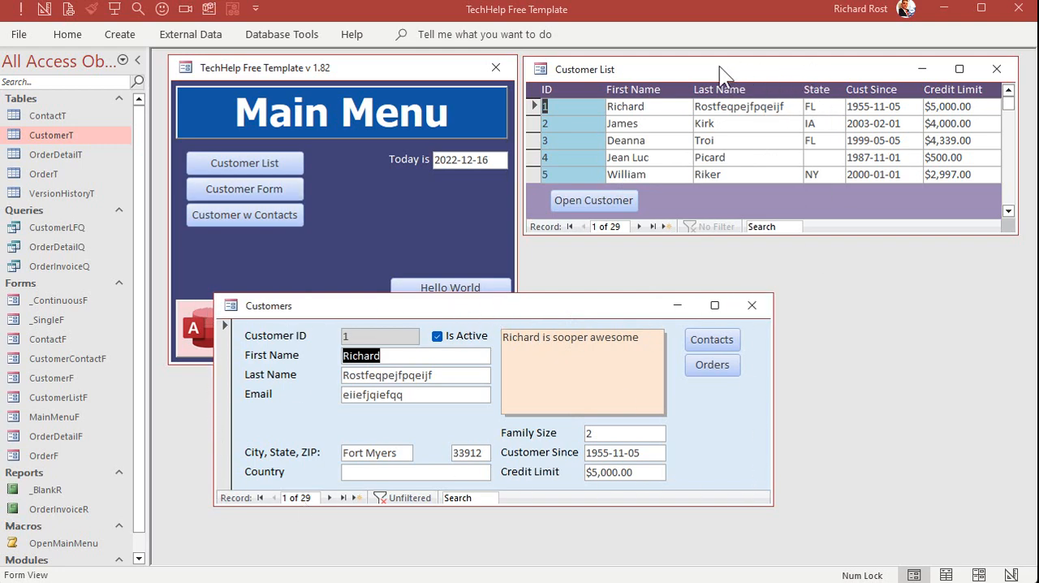
{"action": "right_click", "coordinate": [781, 73]}
{"action": "left_click", "coordinate": [844, 204]}
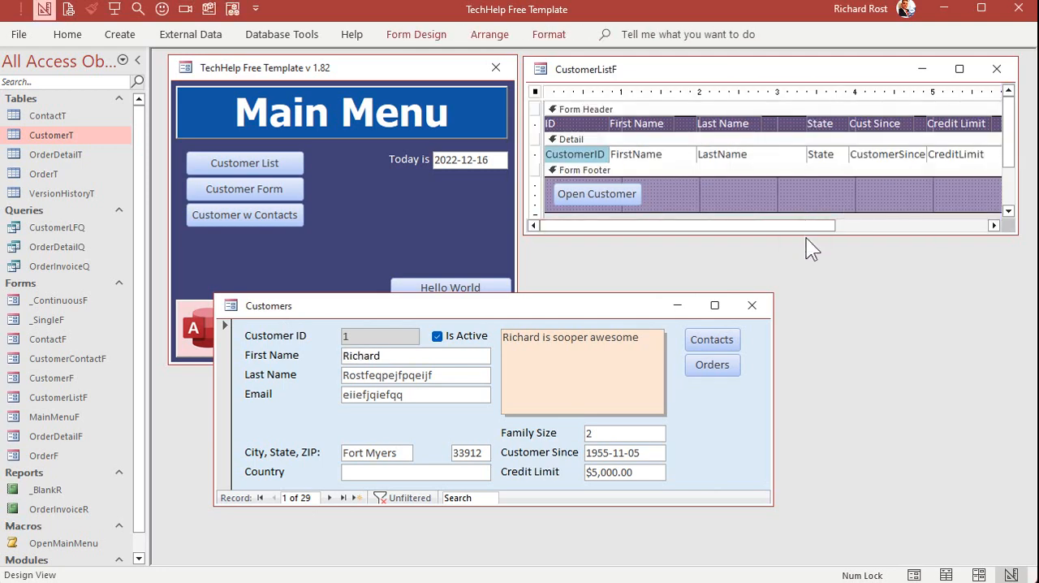
{"action": "left_click_drag", "start_coordinate": [804, 235], "coordinate": [809, 453]}
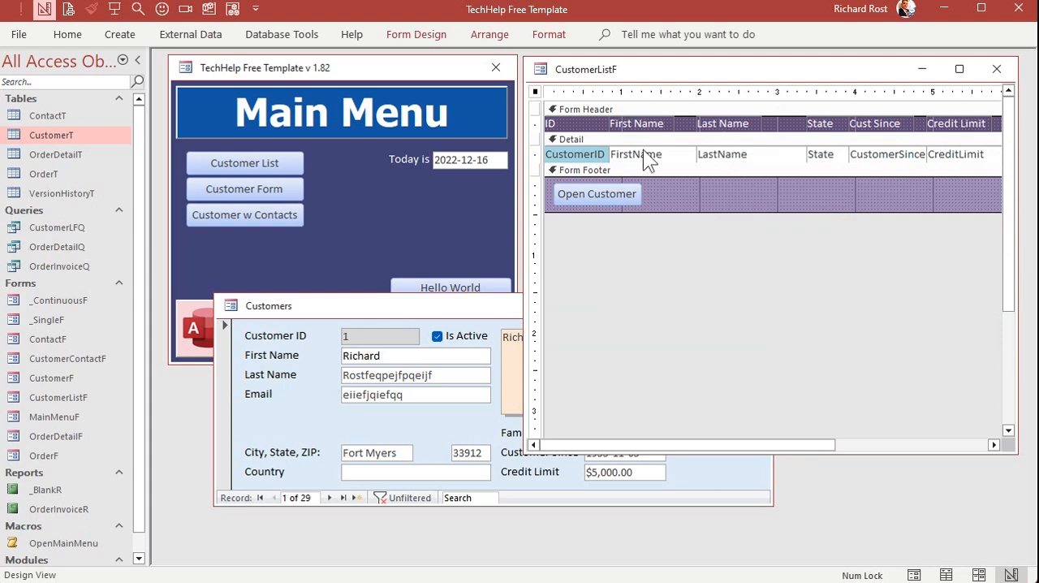
{"action": "left_click", "coordinate": [614, 138]}
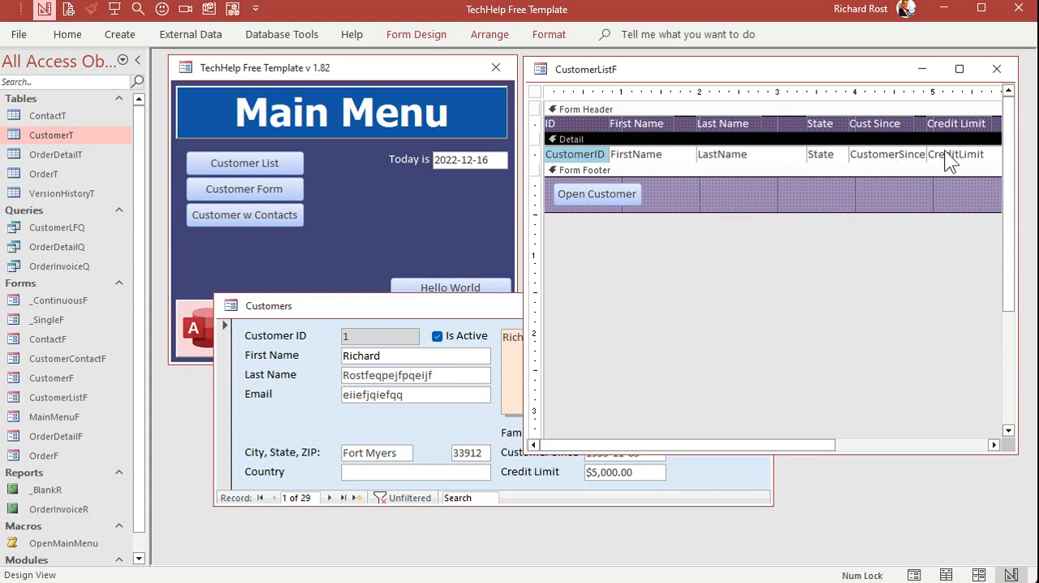
{"action": "left_click", "coordinate": [701, 111]}
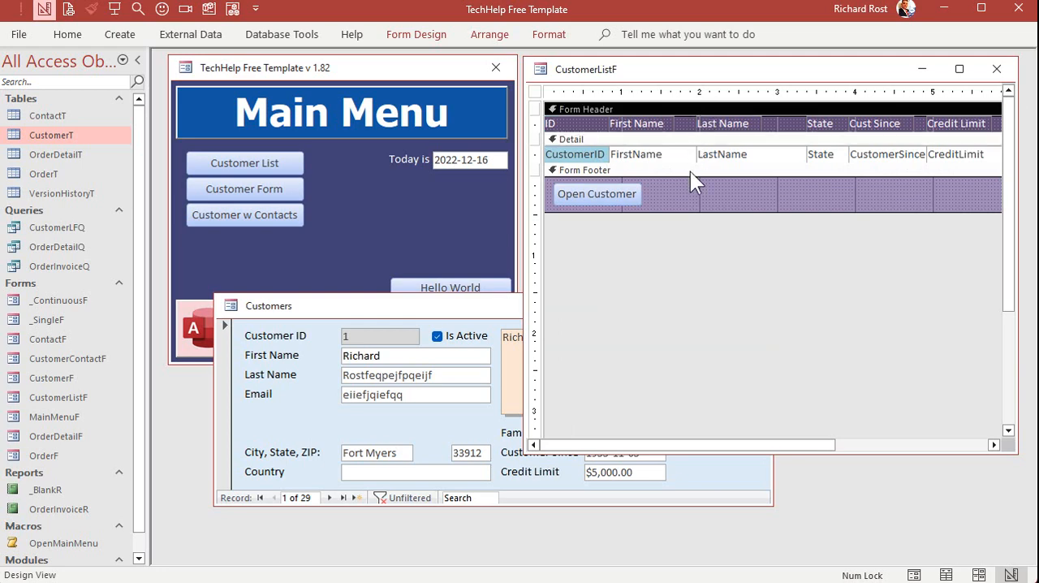
{"action": "left_click", "coordinate": [693, 171]}
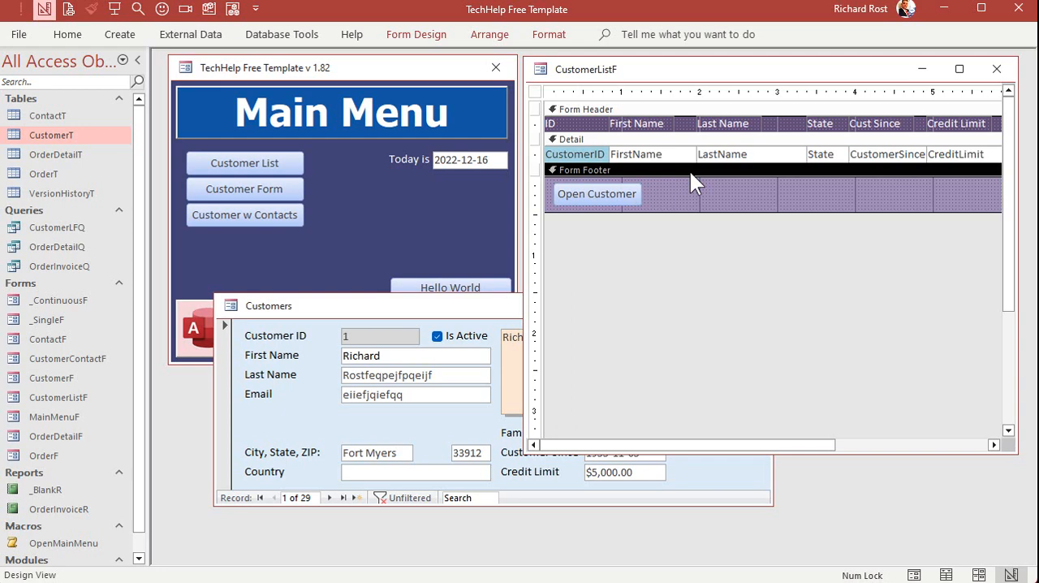
Copy the Notes box from the customer form's design into the customer list's footer and place it beside the Open Customer button
{"action": "right_click", "coordinate": [453, 306]}
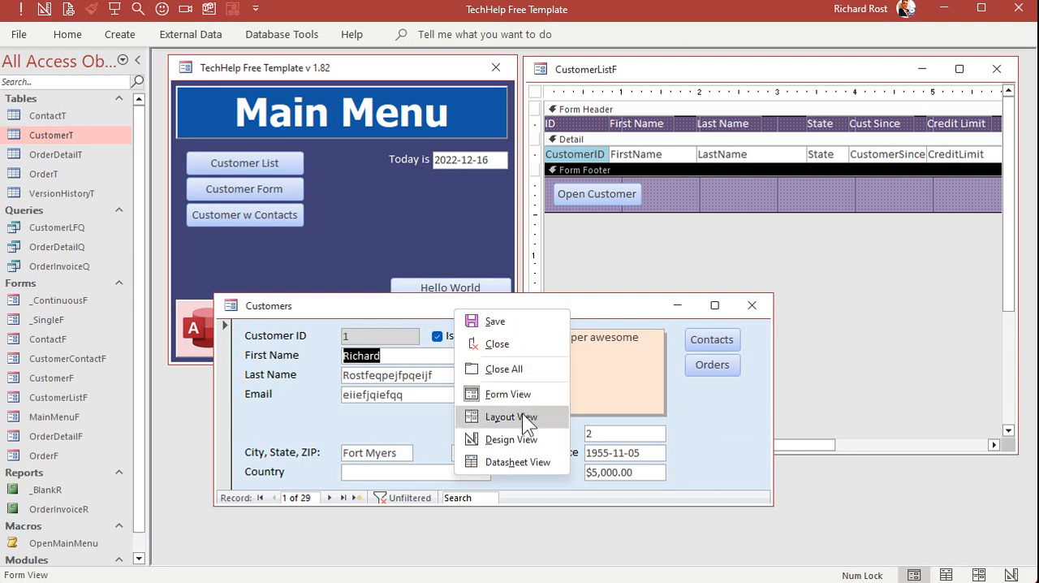
{"action": "left_click", "coordinate": [520, 434]}
{"action": "left_click", "coordinate": [601, 395]}
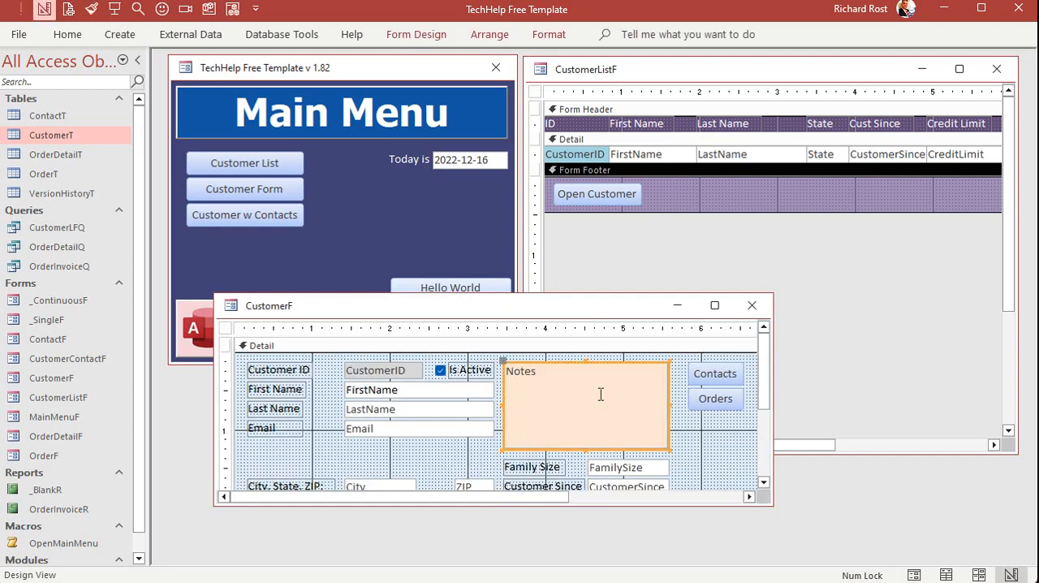
{"action": "key", "text": "ctrl+c"}
{"action": "left_click", "coordinate": [722, 206]}
{"action": "key", "text": "ctrl+v"}
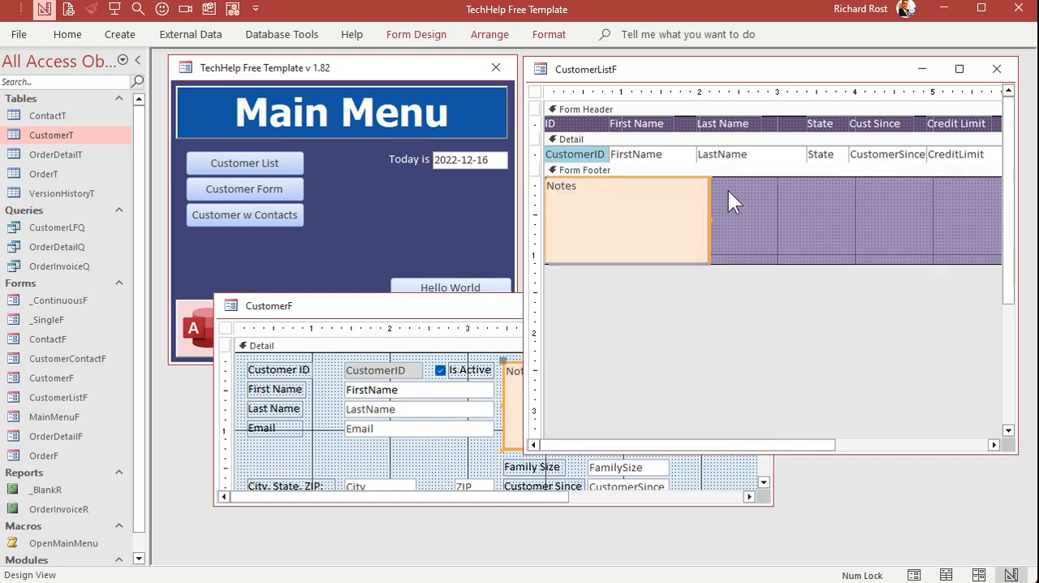
{"action": "left_click_drag", "start_coordinate": [711, 238], "coordinate": [866, 255]}
{"action": "left_click", "coordinate": [940, 238]}
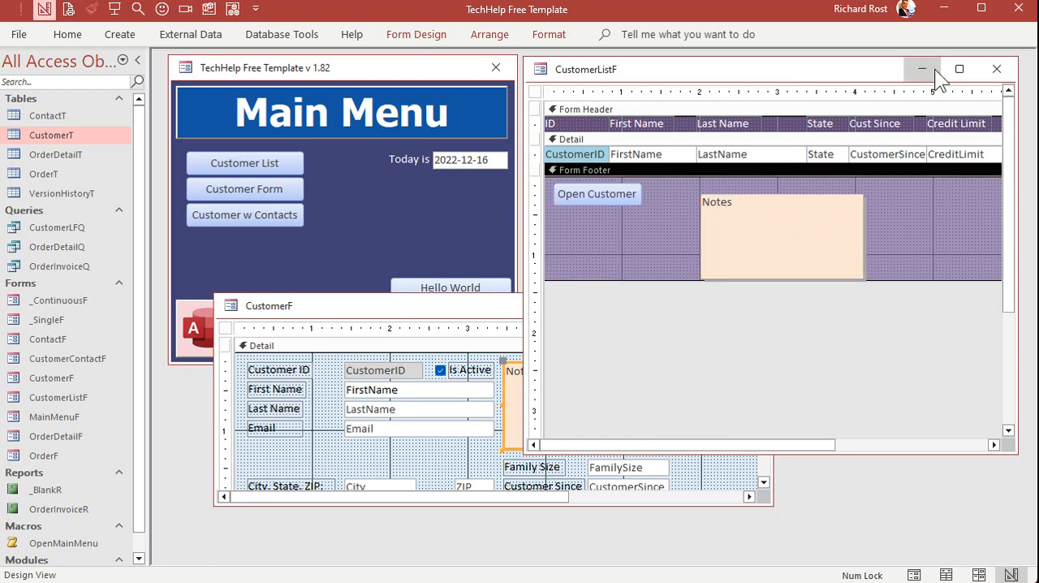
Close the customer list with its design changes saved, and close the customer form
{"action": "left_click", "coordinate": [996, 68]}
{"action": "left_click", "coordinate": [355, 376]}
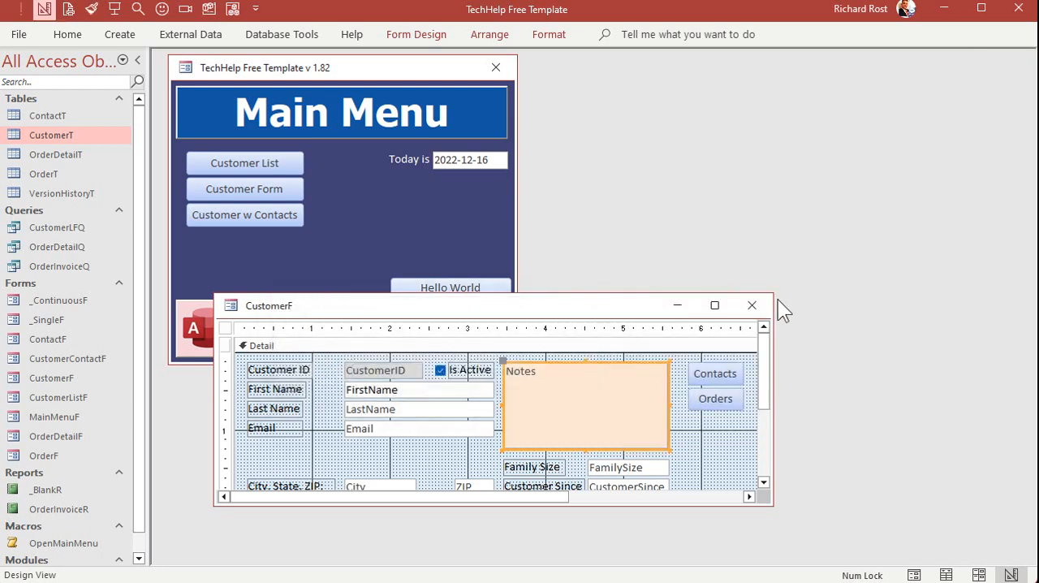
{"action": "left_click", "coordinate": [759, 304]}
Reopen the customer list and view the footer notes for the first four customers by selecting their rows
{"action": "left_click", "coordinate": [260, 166]}
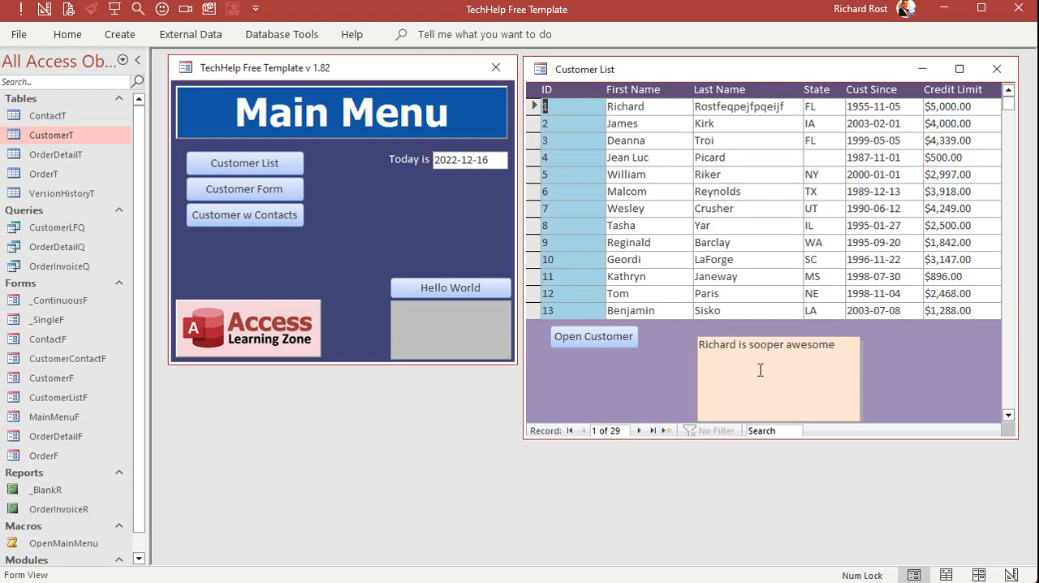
{"action": "left_click", "coordinate": [684, 123]}
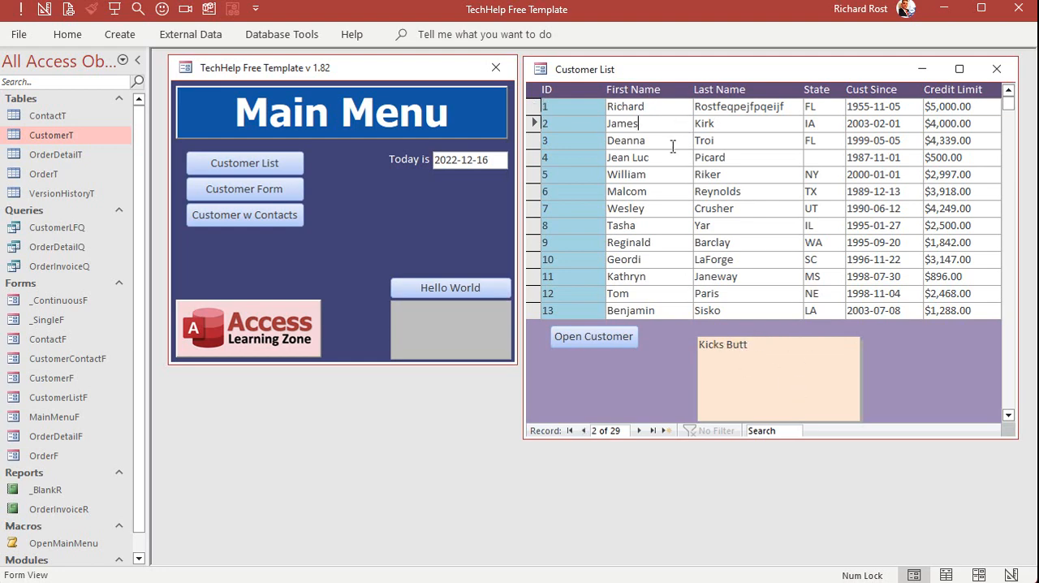
{"action": "left_click", "coordinate": [673, 144]}
{"action": "left_click", "coordinate": [673, 156]}
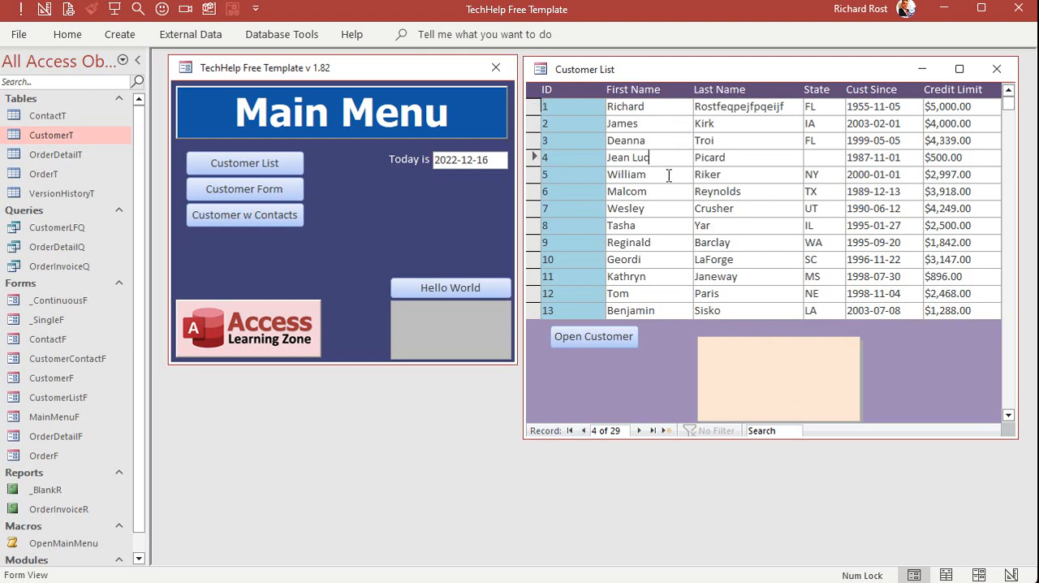
{"action": "left_click", "coordinate": [665, 123]}
{"action": "left_click", "coordinate": [665, 106]}
{"action": "left_click", "coordinate": [667, 128]}
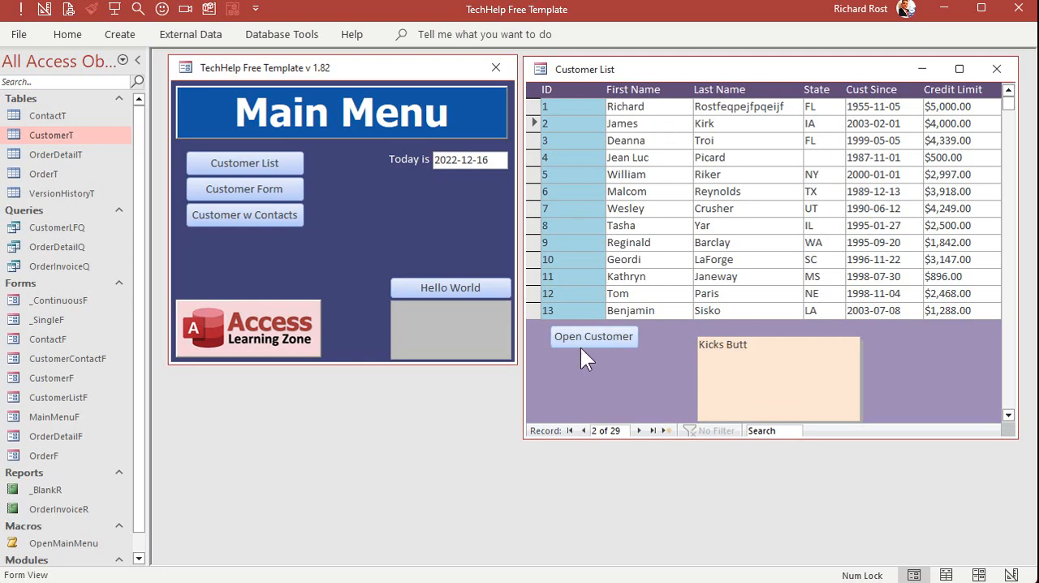
In the customer list's Design View, delete the Open Customer button and Notes box from the footer and extend it to about 1.9 inches
{"action": "right_click", "coordinate": [735, 67]}
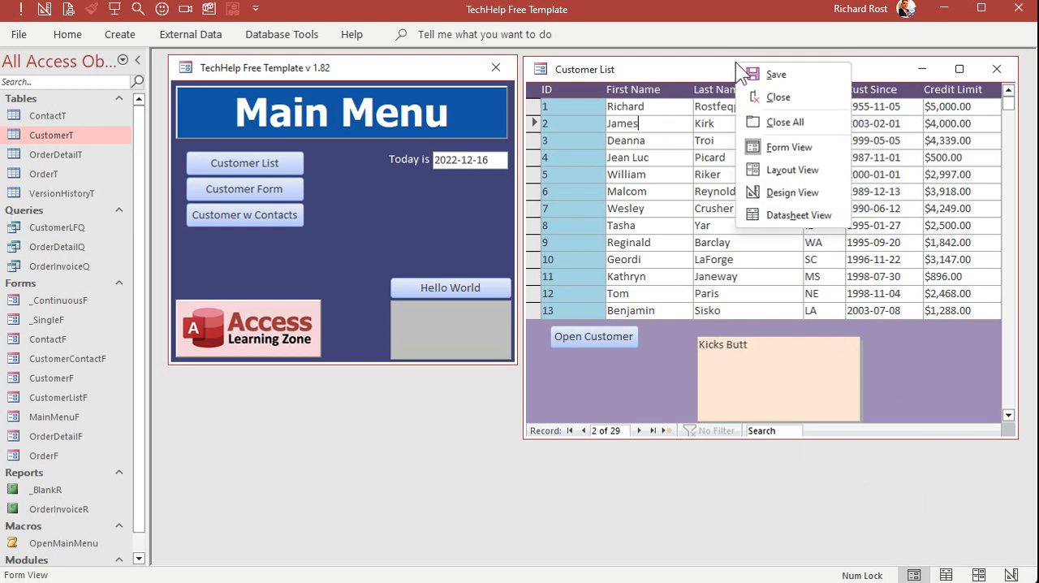
{"action": "left_click", "coordinate": [777, 203]}
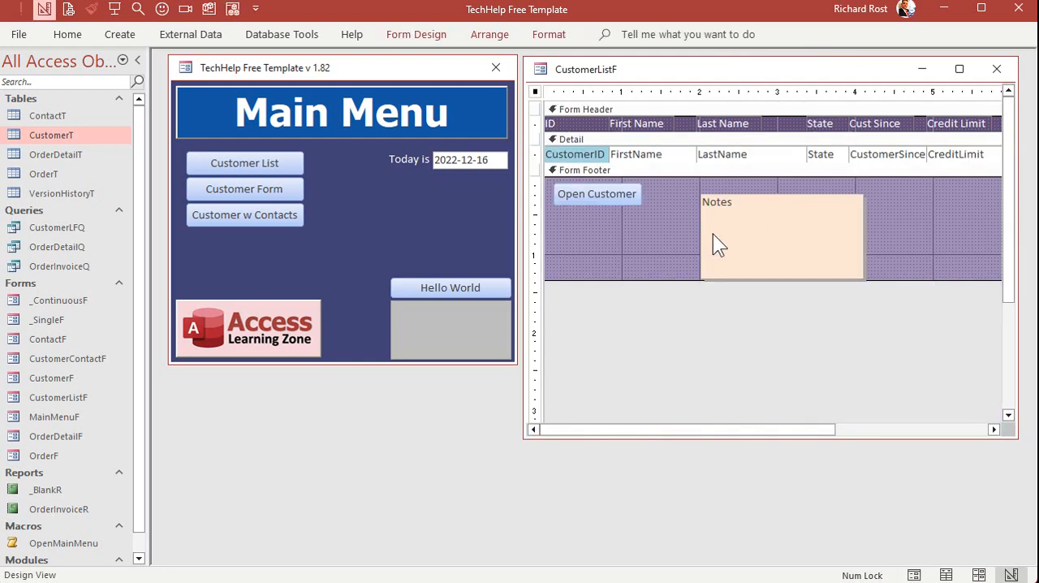
{"action": "left_click_drag", "start_coordinate": [523, 196], "coordinate": [528, 195]}
{"action": "left_click", "coordinate": [539, 238]}
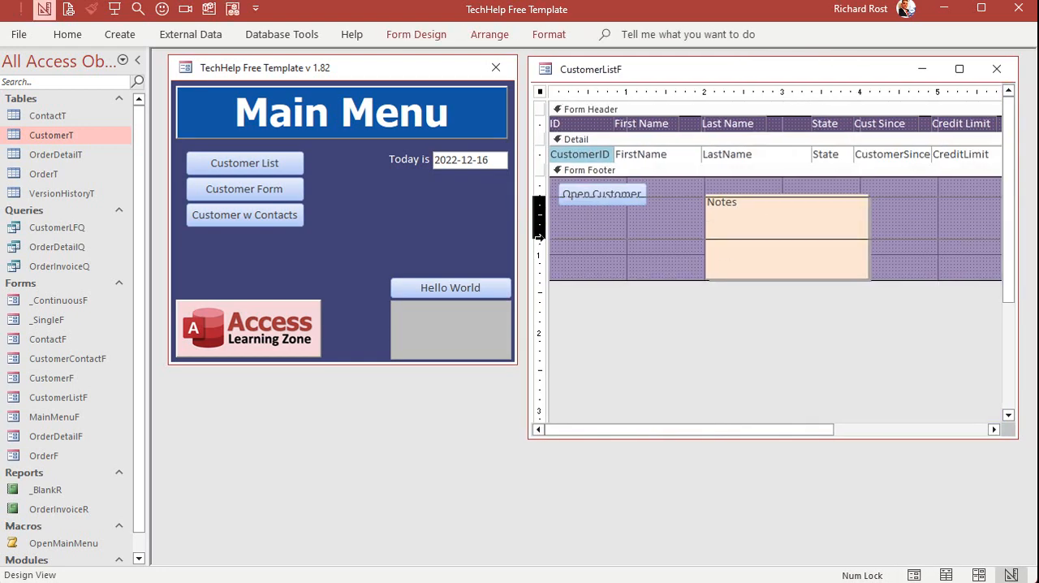
{"action": "key", "text": "Delete"}
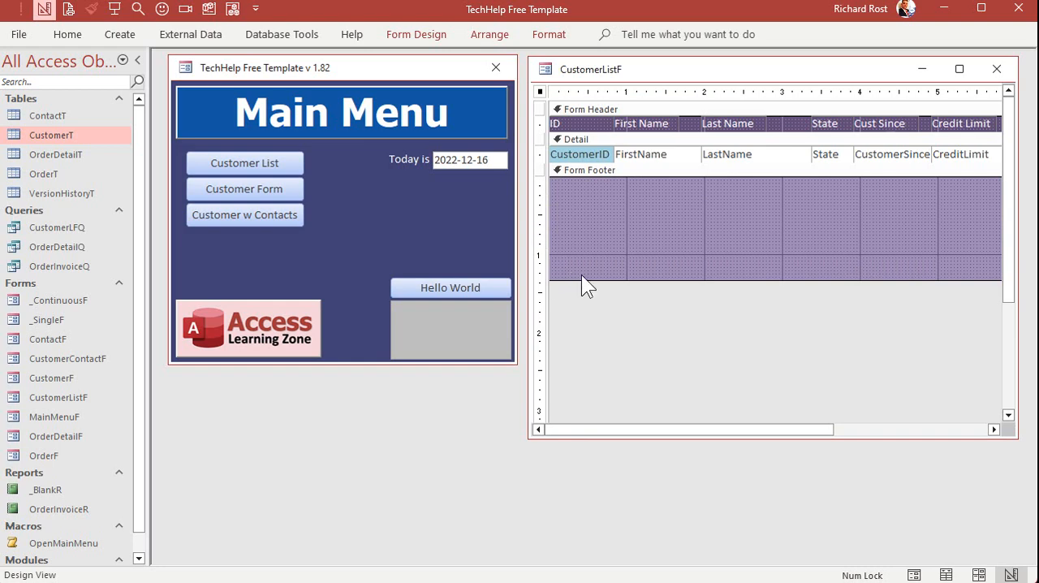
{"action": "left_click_drag", "start_coordinate": [582, 280], "coordinate": [580, 322]}
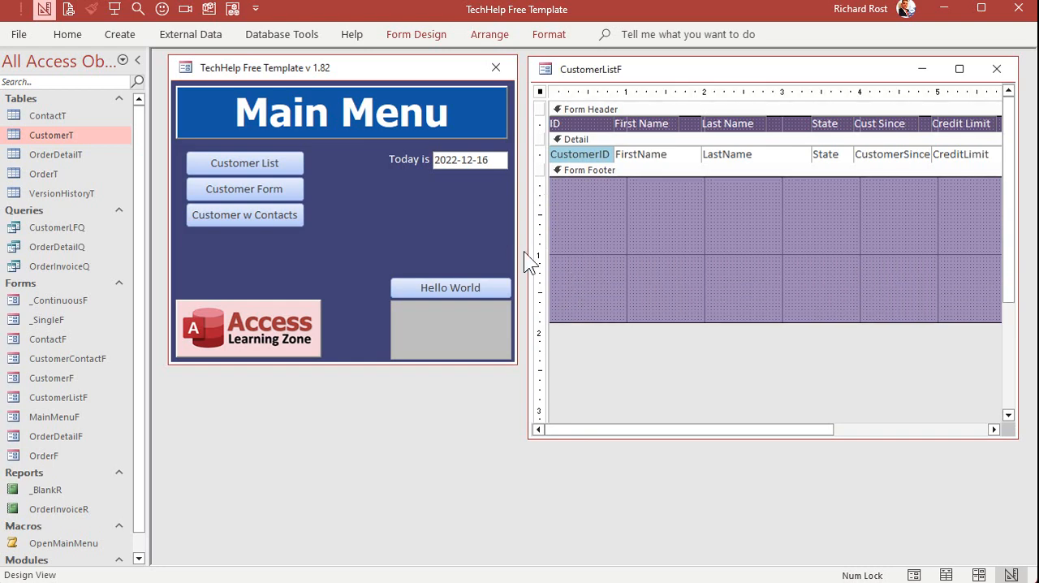
Open the customer form in Design View and copy all its fields and labels, leaving out the Contacts and Orders buttons
{"action": "left_click", "coordinate": [282, 194]}
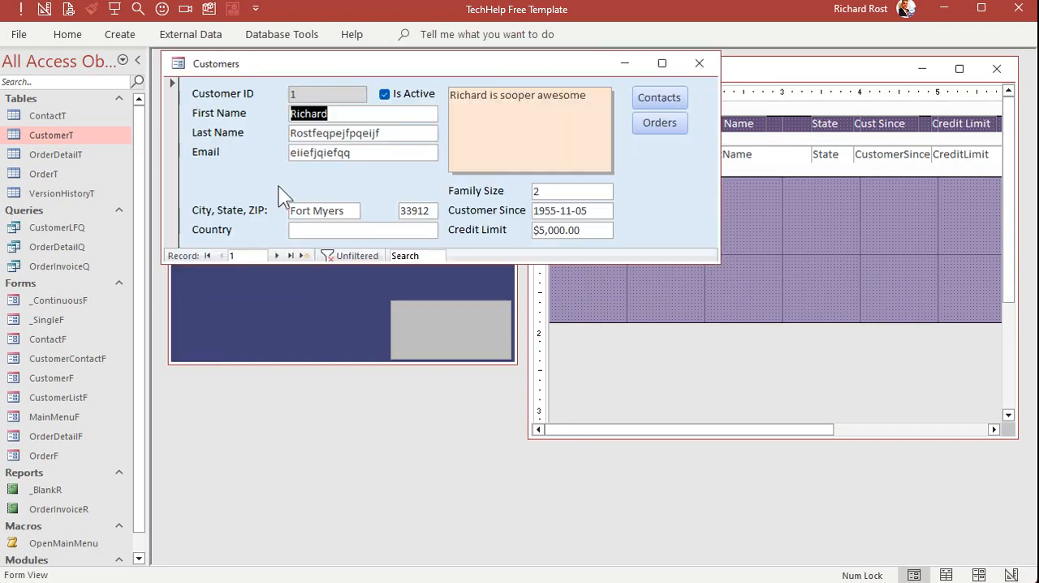
{"action": "right_click", "coordinate": [376, 66]}
{"action": "left_click", "coordinate": [417, 186]}
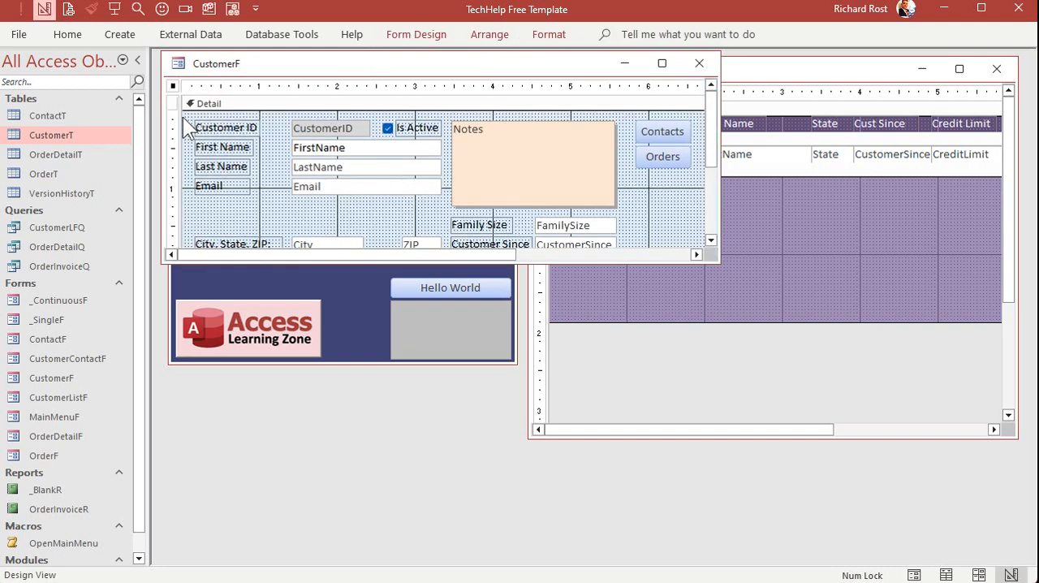
{"action": "left_click_drag", "start_coordinate": [173, 118], "coordinate": [173, 249]}
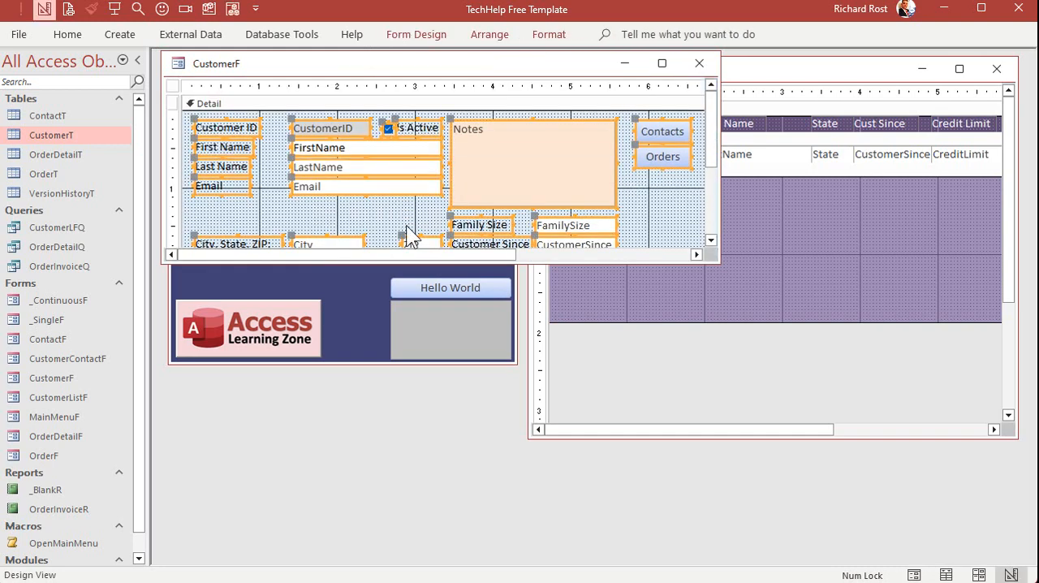
{"action": "left_click_drag", "start_coordinate": [413, 261], "coordinate": [419, 361]}
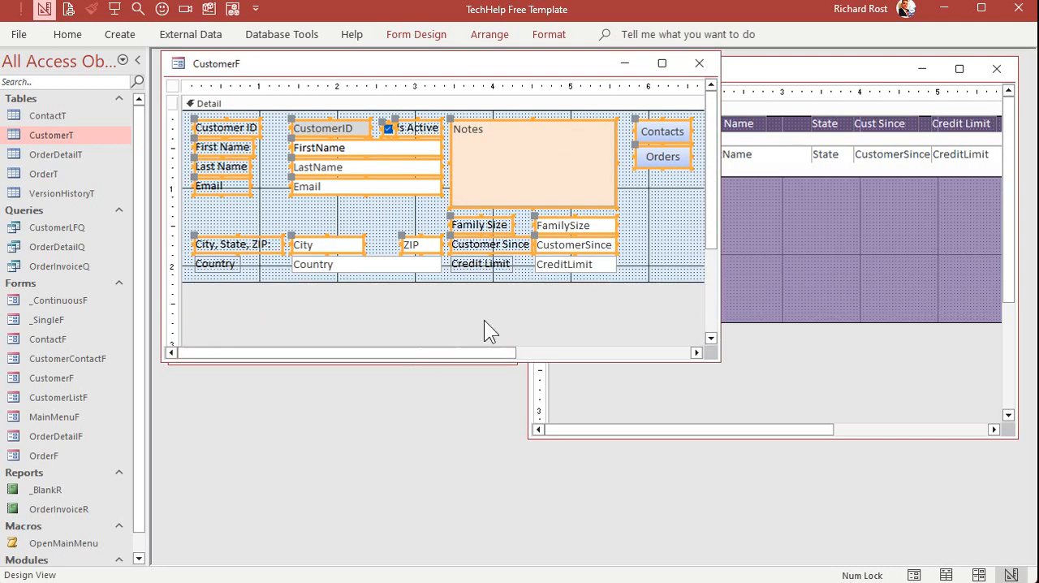
{"action": "left_click", "coordinate": [328, 310]}
{"action": "left_click_drag", "start_coordinate": [207, 84], "coordinate": [624, 83]}
{"action": "key", "text": "ctrl+c"}
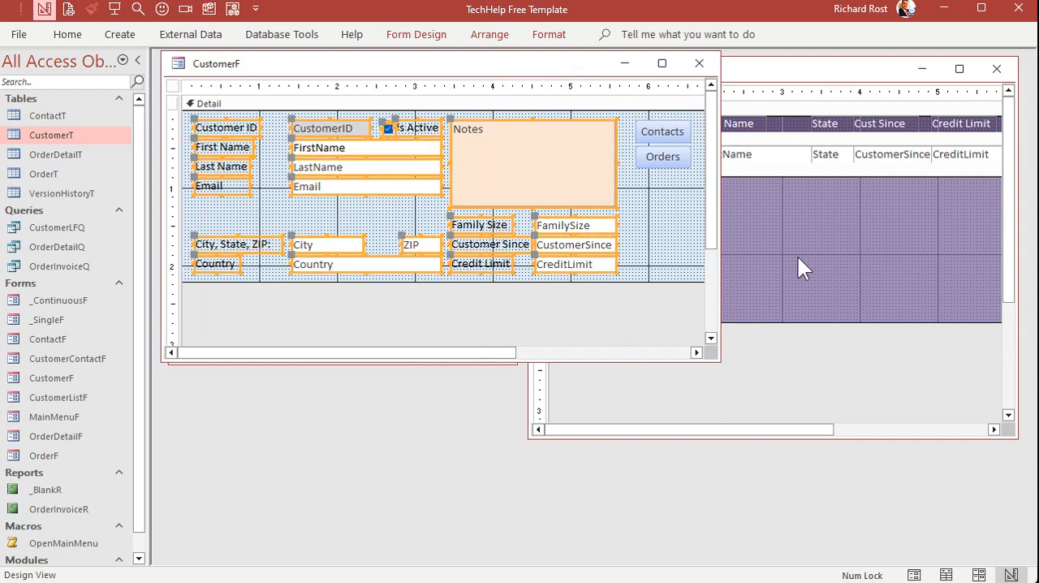
Paste the copied customer fields into the list's Form Footer, inset them slightly, and extend the footer to about 2.1 inches
{"action": "left_click", "coordinate": [830, 257]}
{"action": "key", "text": "ctrl+v"}
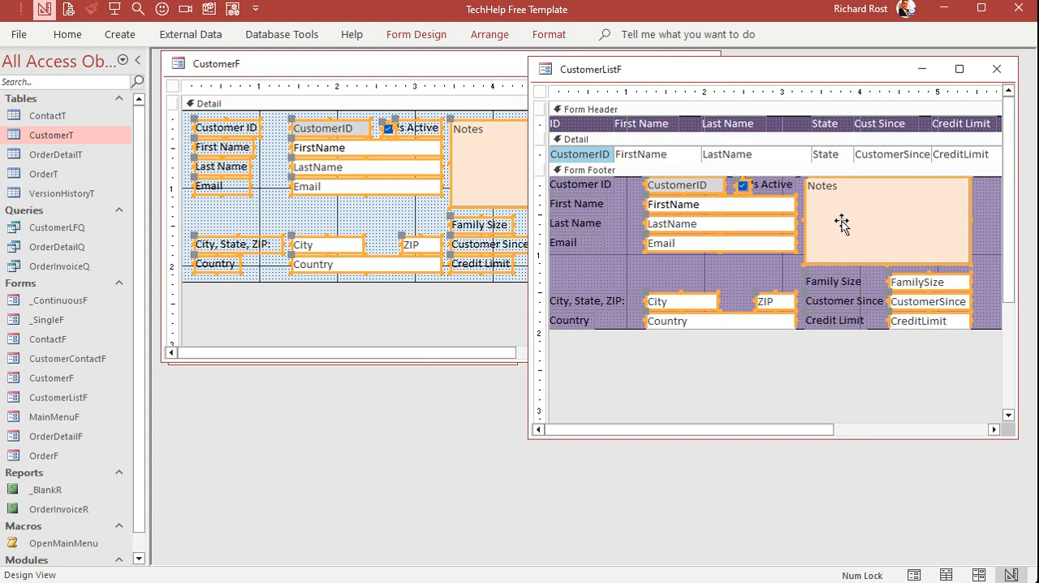
{"action": "left_click_drag", "start_coordinate": [842, 225], "coordinate": [852, 231]}
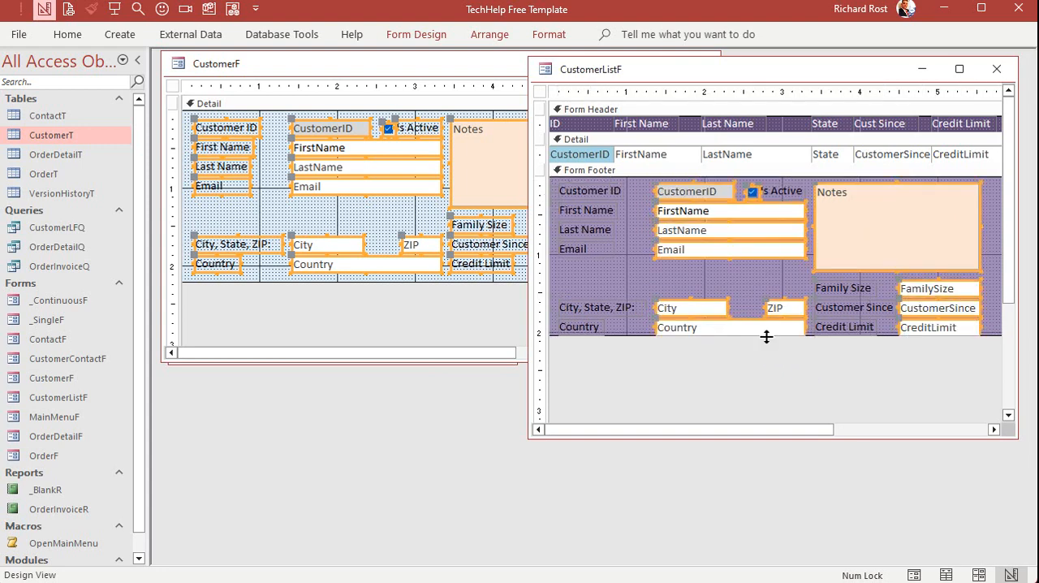
{"action": "left_click_drag", "start_coordinate": [767, 337], "coordinate": [768, 344]}
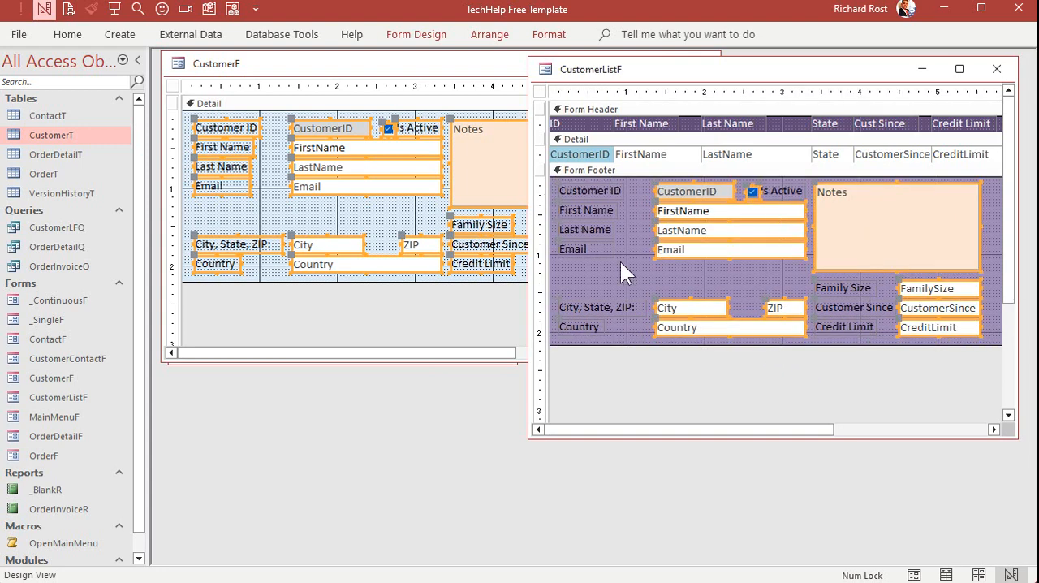
Close the customer form, move the customer list window so it overlaps the Main Menu, and close it with its design saved
{"action": "left_click", "coordinate": [480, 65]}
{"action": "left_click", "coordinate": [707, 62]}
{"action": "left_click_drag", "start_coordinate": [682, 76], "coordinate": [432, 130]}
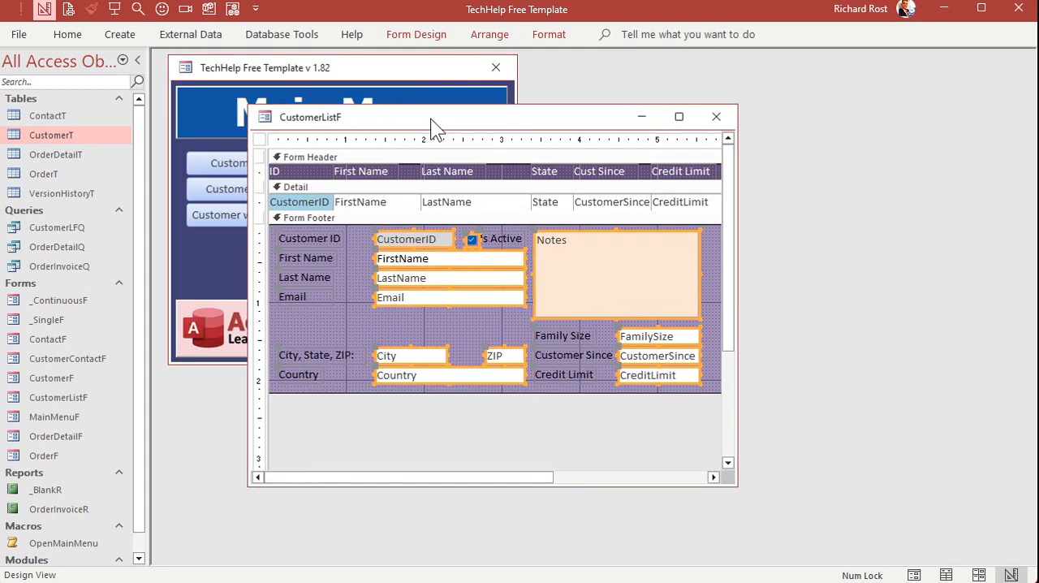
{"action": "left_click", "coordinate": [714, 117]}
Open the customer list and view the footer details of the first five customers by selecting their rows
{"action": "left_click", "coordinate": [279, 161]}
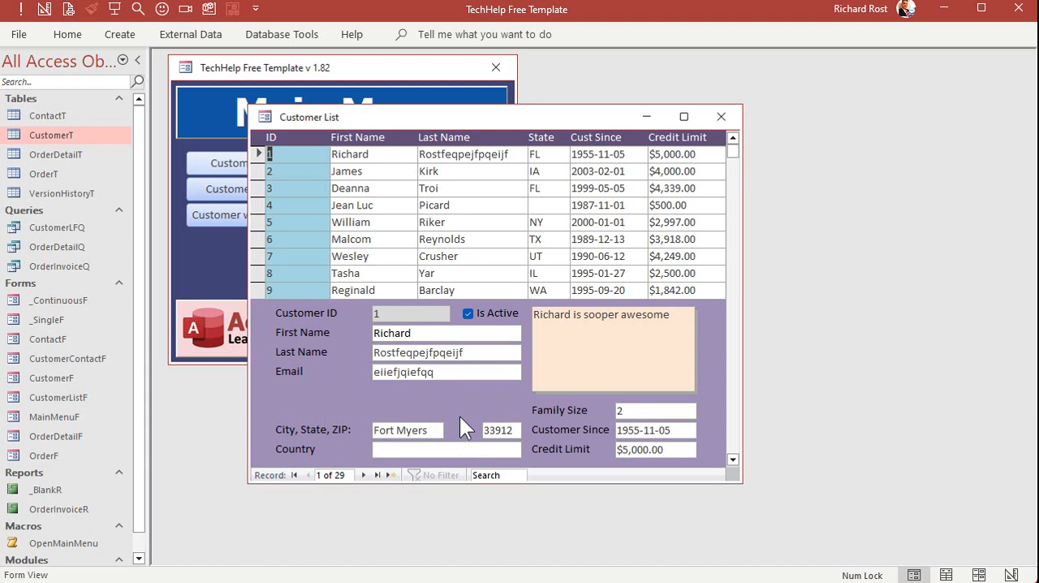
{"action": "left_click", "coordinate": [398, 171]}
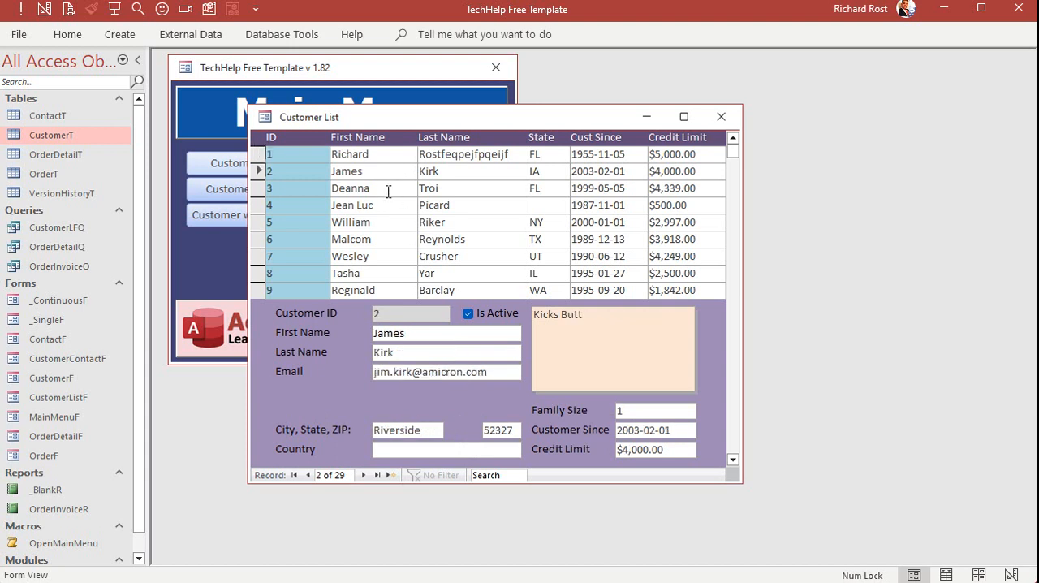
{"action": "left_click", "coordinate": [388, 191]}
{"action": "left_click", "coordinate": [389, 204]}
{"action": "left_click", "coordinate": [395, 185]}
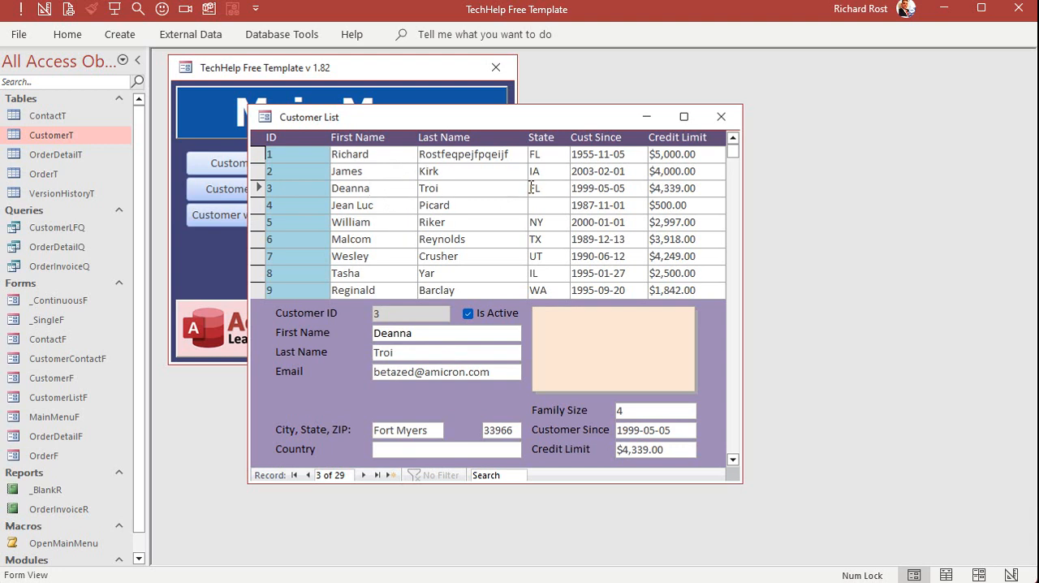
{"action": "left_click", "coordinate": [586, 155]}
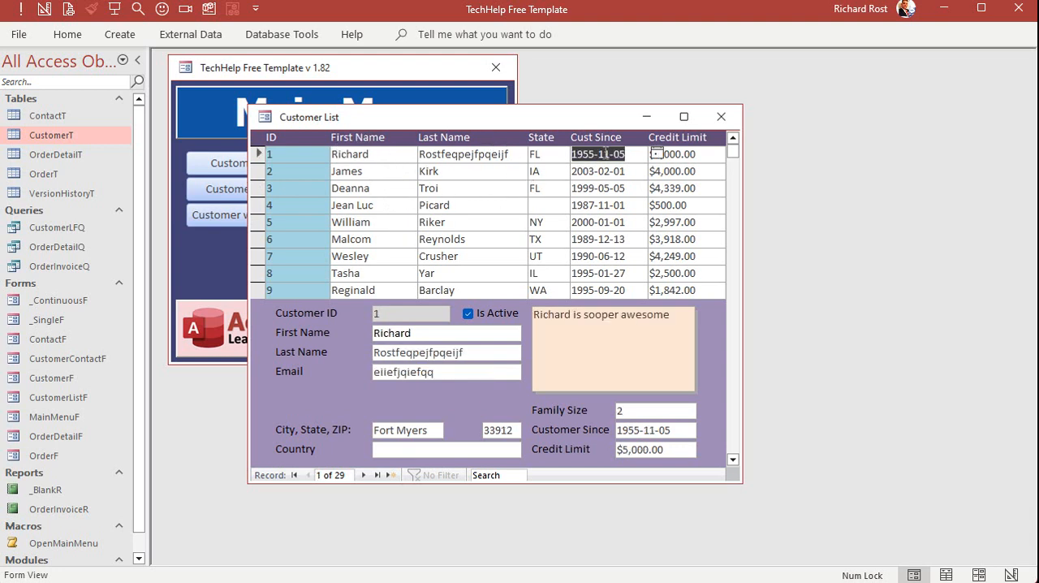
{"action": "left_click", "coordinate": [589, 222]}
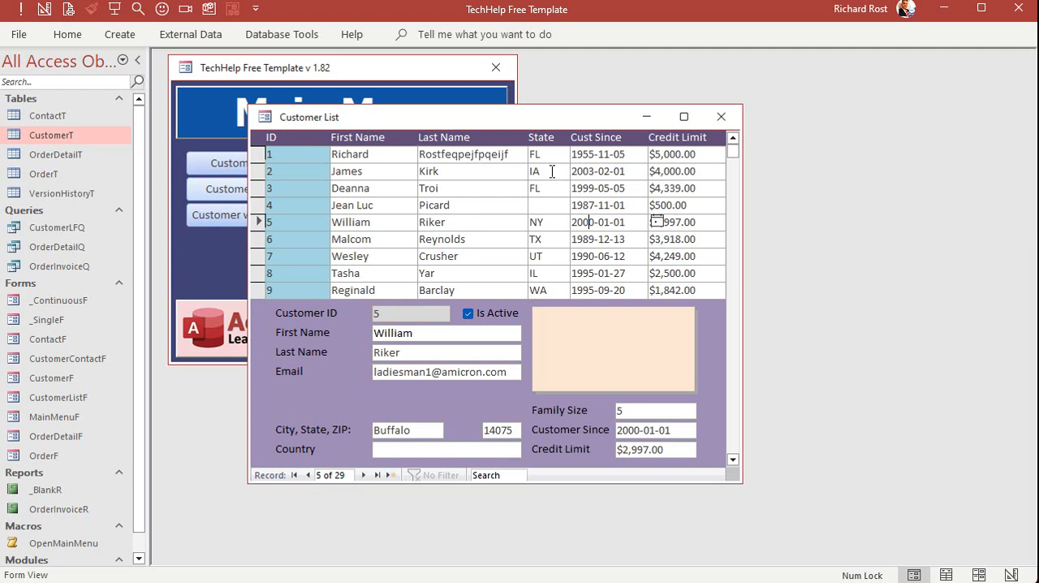
Lengthen the customer list window to show 13 rows, place it beside the Main Menu, and close it
{"action": "left_click_drag", "start_coordinate": [552, 483], "coordinate": [567, 551]}
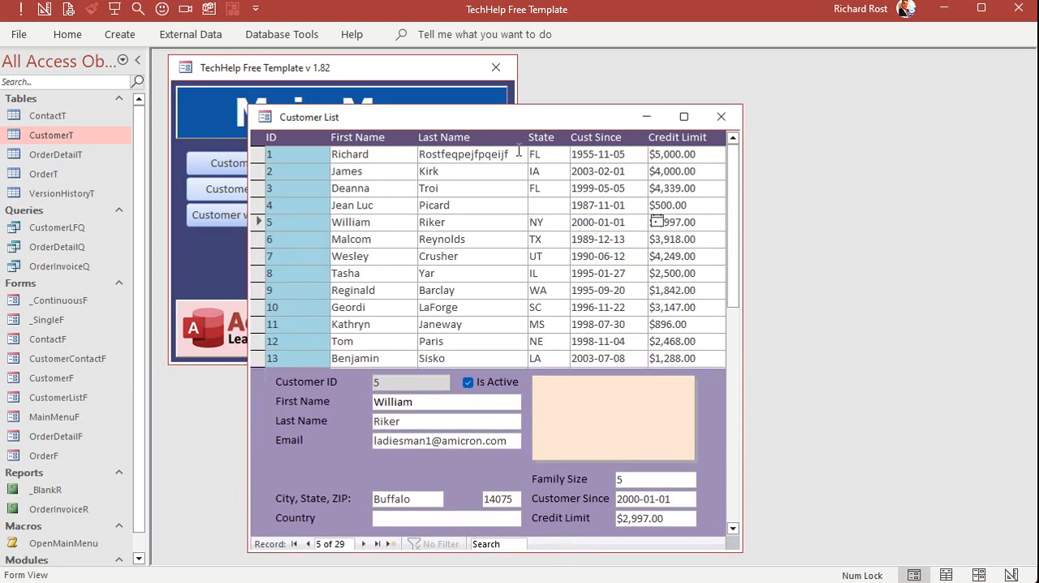
{"action": "left_click_drag", "start_coordinate": [514, 118], "coordinate": [800, 69]}
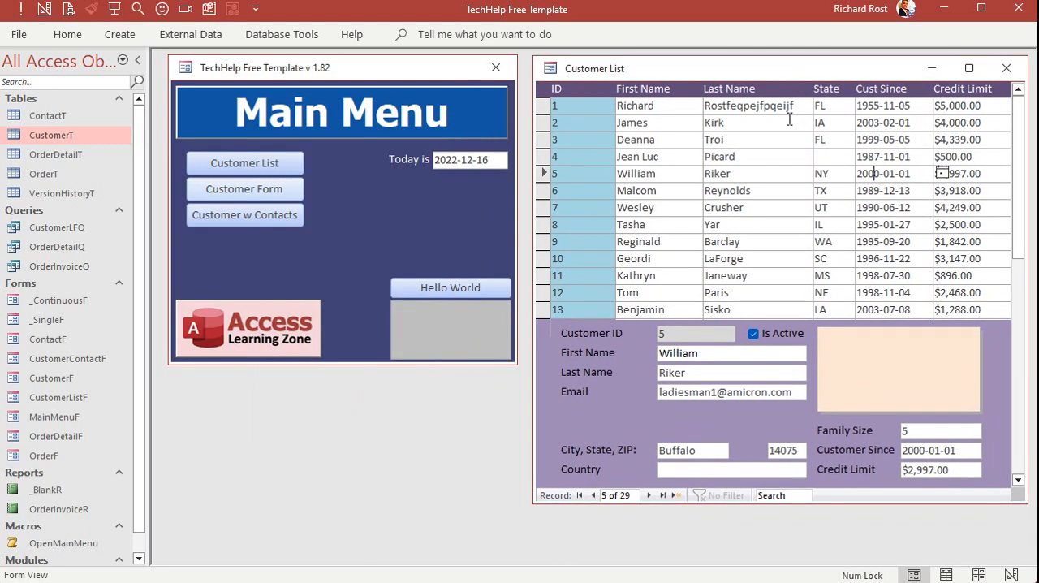
{"action": "left_click", "coordinate": [1006, 68]}
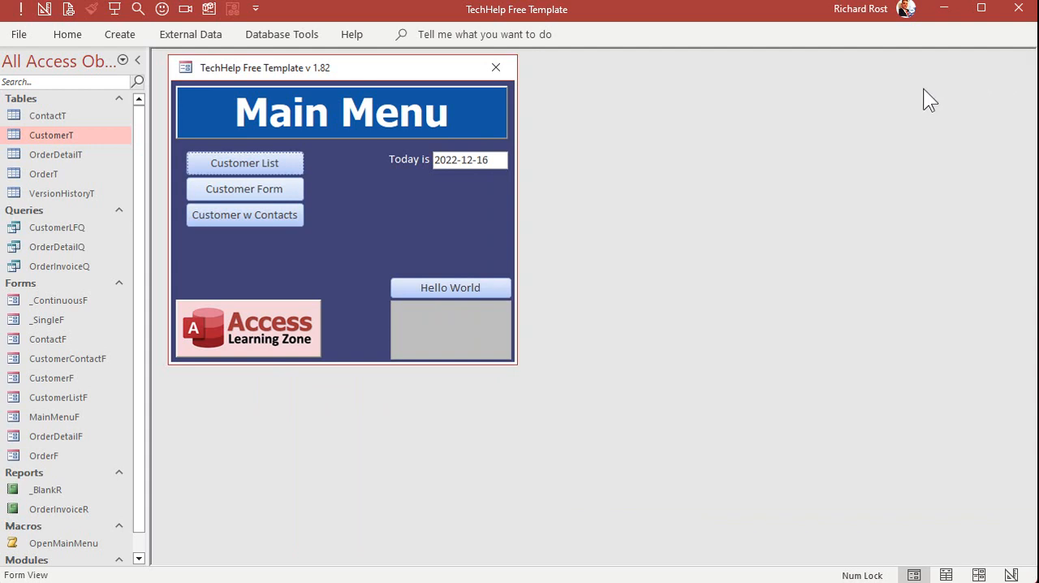
Open the customer list, move its window so it overlaps the Main Menu, and switch it to Design View
{"action": "left_click", "coordinate": [276, 164]}
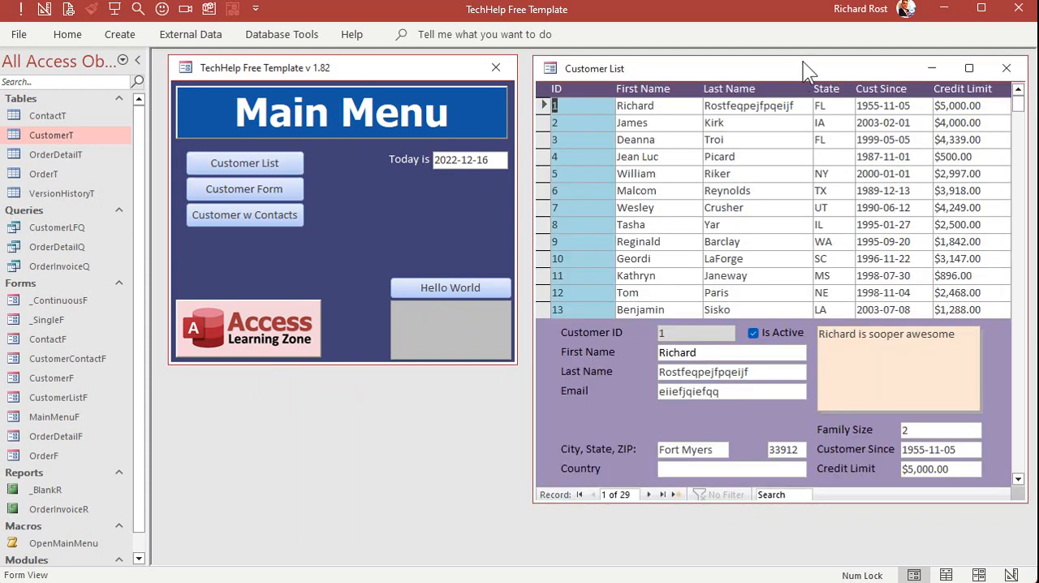
{"action": "left_click_drag", "start_coordinate": [803, 61], "coordinate": [480, 85]}
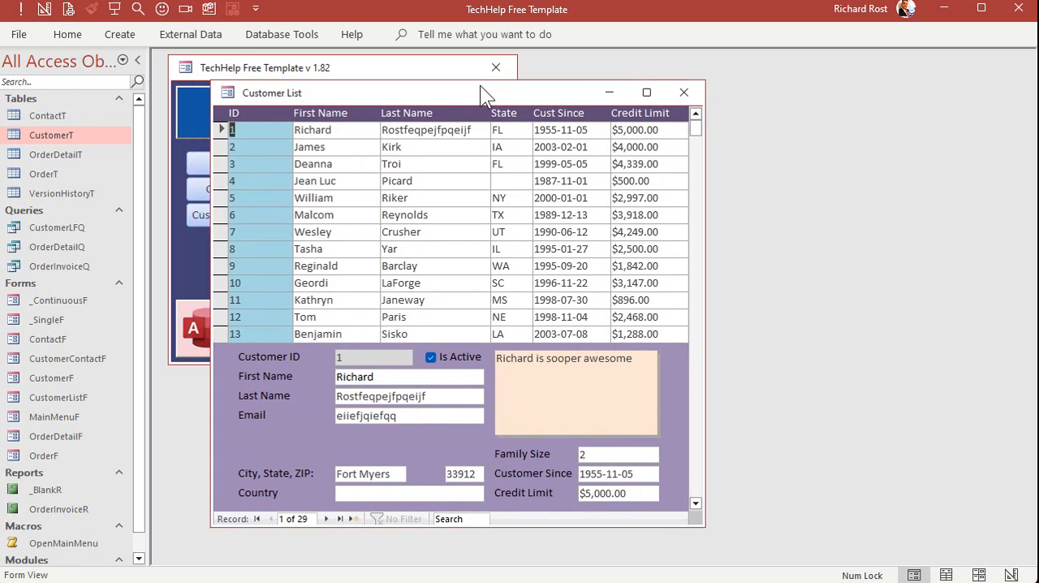
{"action": "right_click", "coordinate": [423, 87]}
{"action": "left_click", "coordinate": [471, 216]}
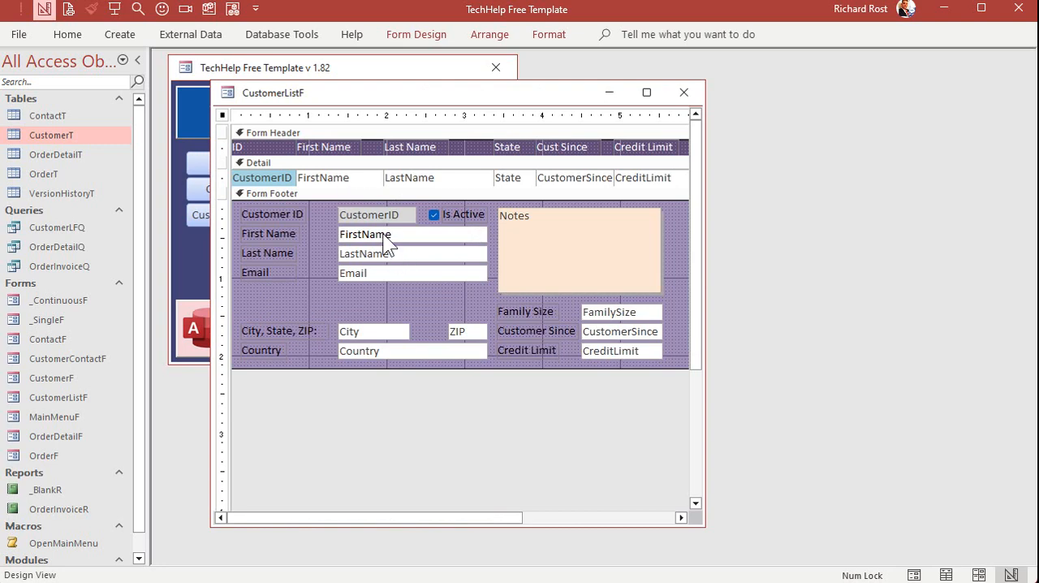
Compare the control names and control sources of the FirstName text boxes in the Detail and Form Footer sections, checking the LastName box's name too
{"action": "double_click", "coordinate": [341, 180]}
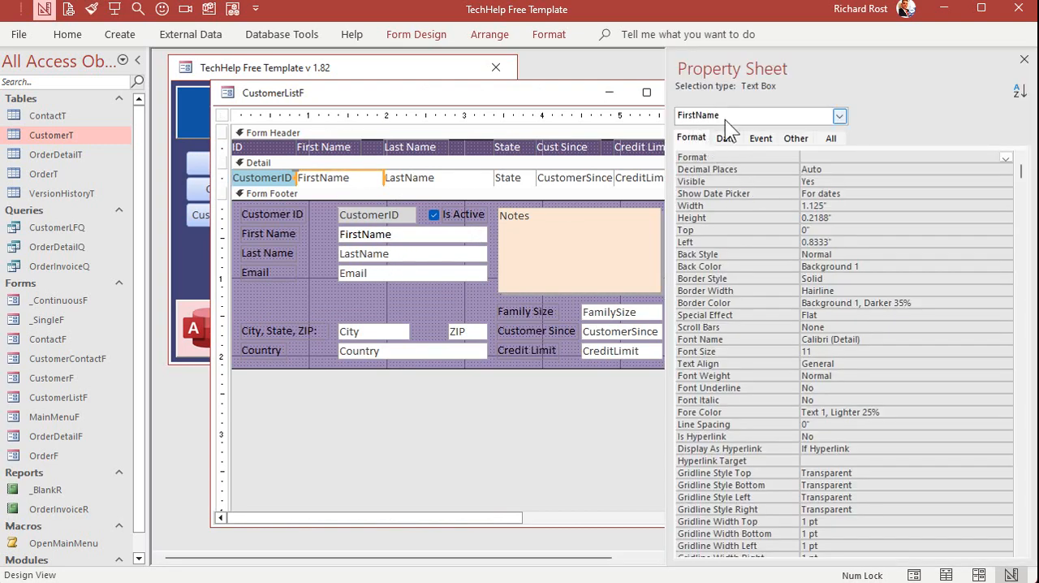
{"action": "left_click", "coordinate": [373, 235]}
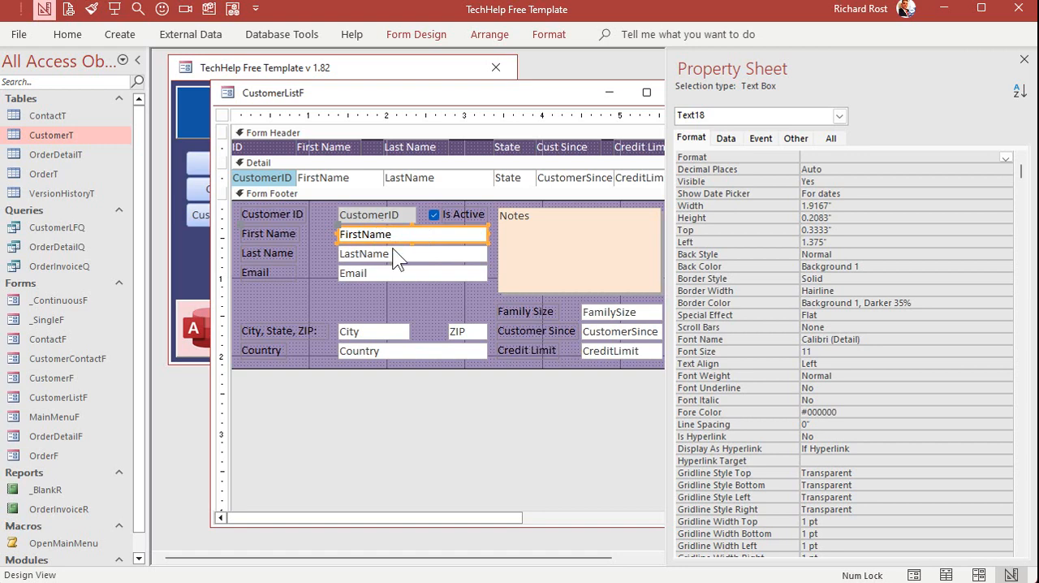
{"action": "left_click", "coordinate": [338, 177]}
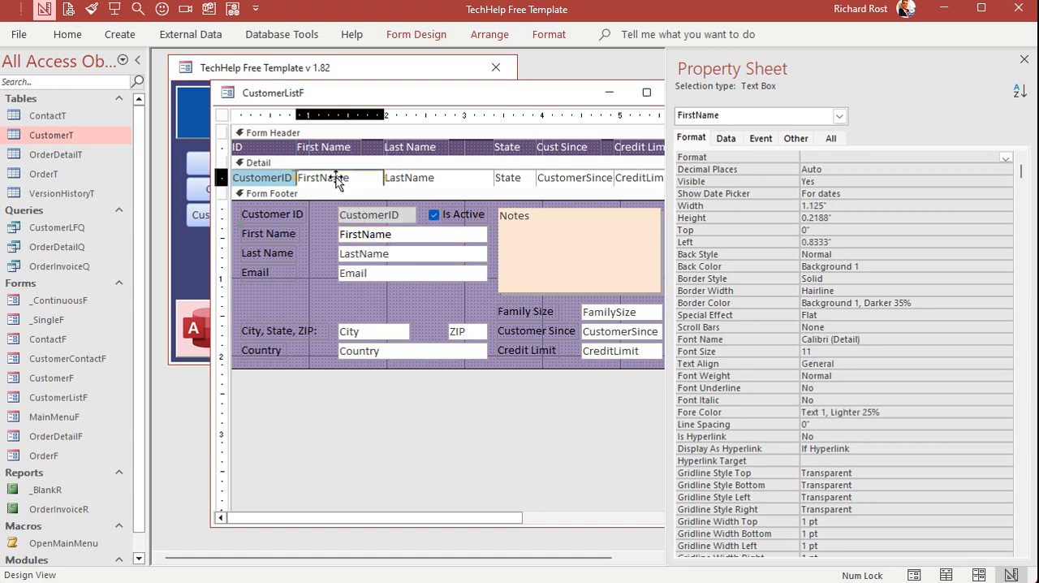
{"action": "left_click", "coordinate": [417, 174]}
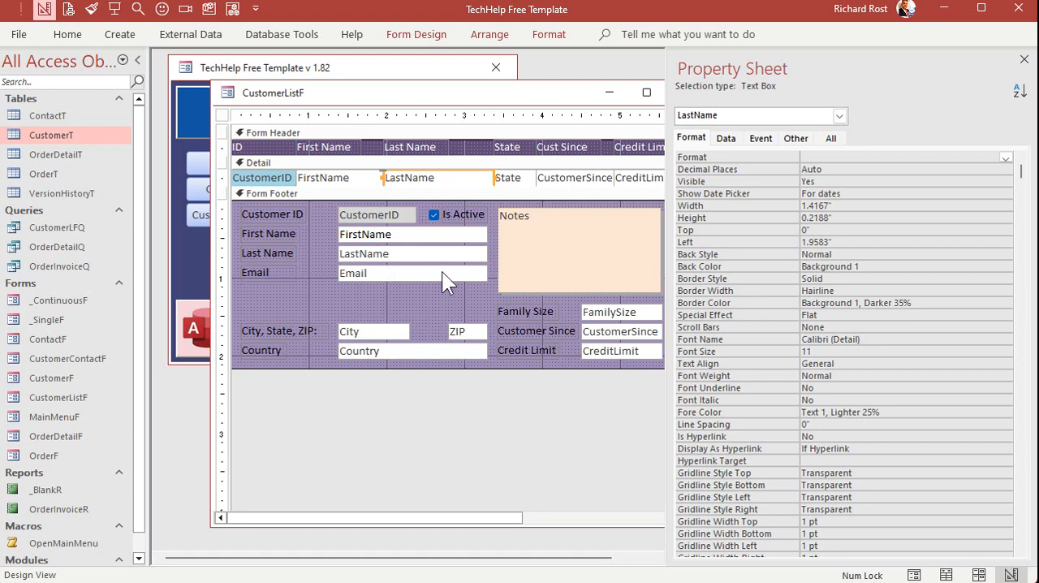
{"action": "left_click", "coordinate": [404, 237]}
{"action": "left_click", "coordinate": [331, 178]}
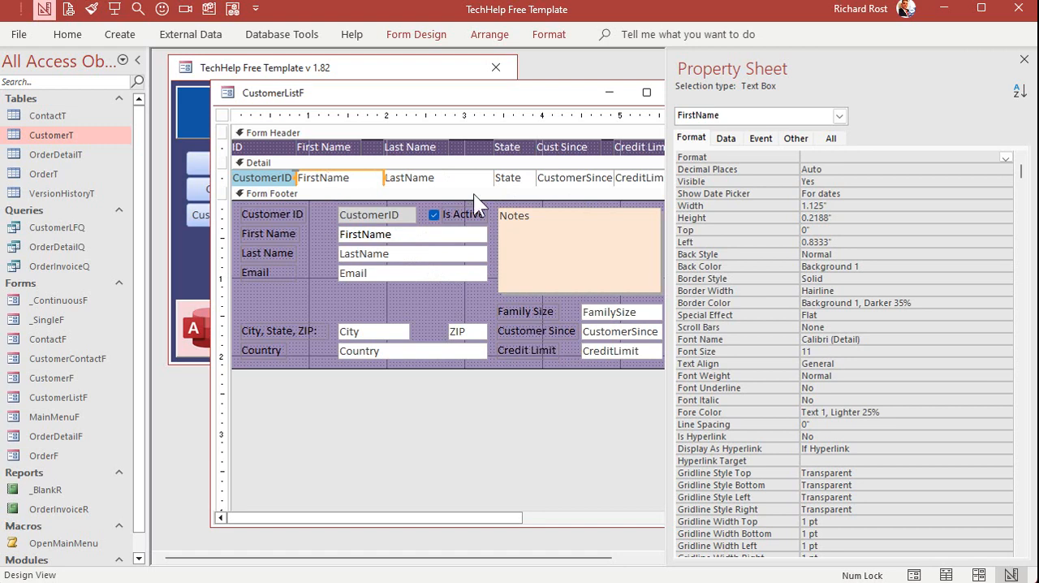
{"action": "left_click", "coordinate": [721, 138]}
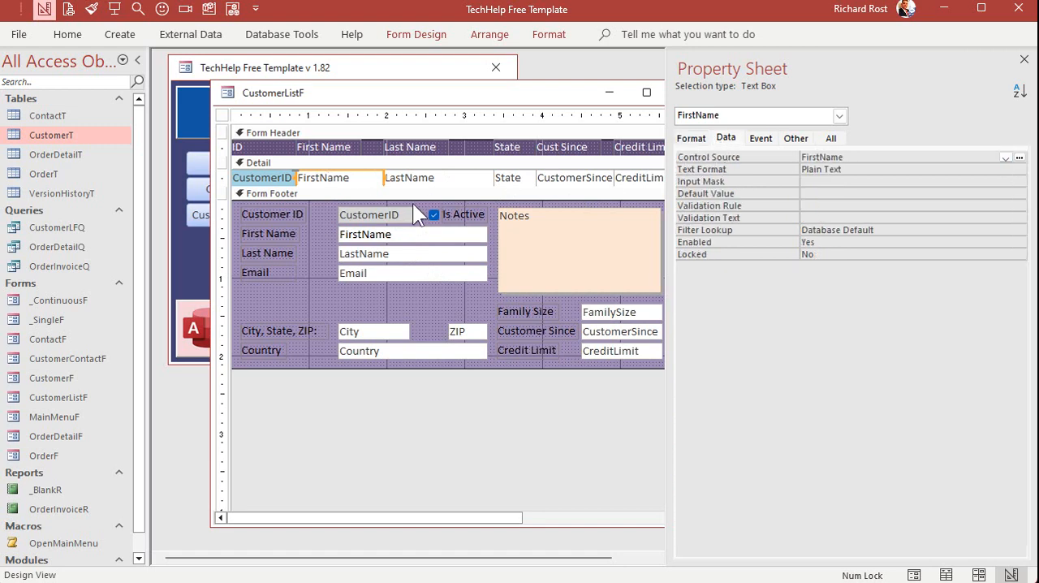
{"action": "left_click", "coordinate": [411, 231]}
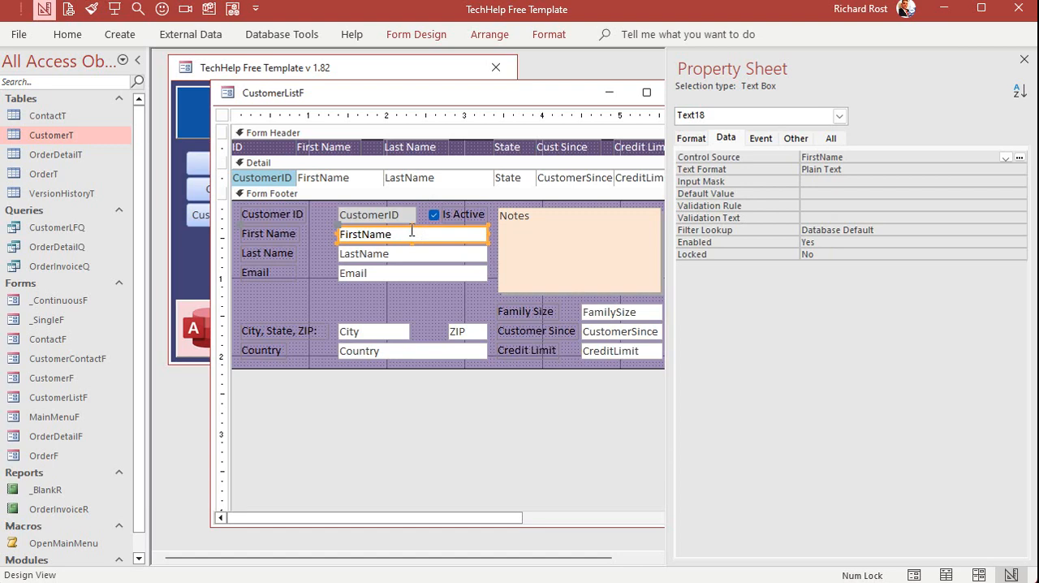
Close the property sheet and the customer list design, and reopen the customer list from the Main Menu
{"action": "left_click", "coordinate": [1023, 59]}
{"action": "left_click", "coordinate": [695, 91]}
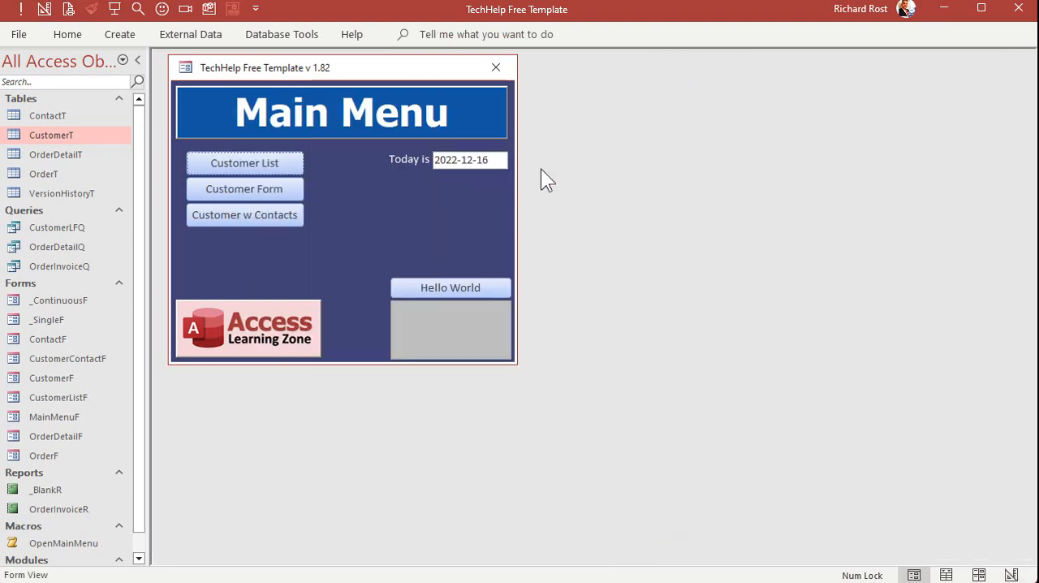
{"action": "left_click", "coordinate": [204, 167]}
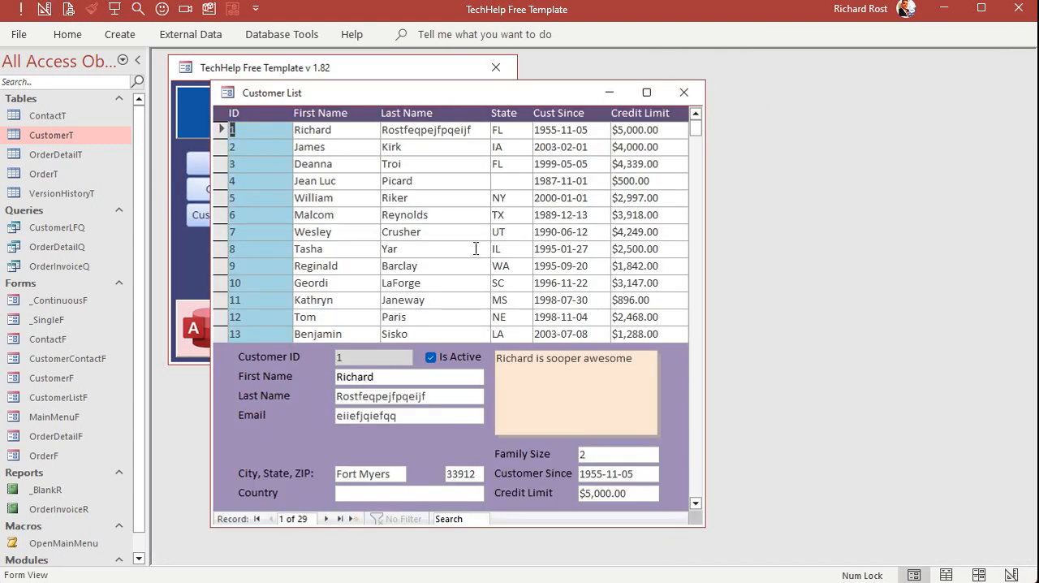